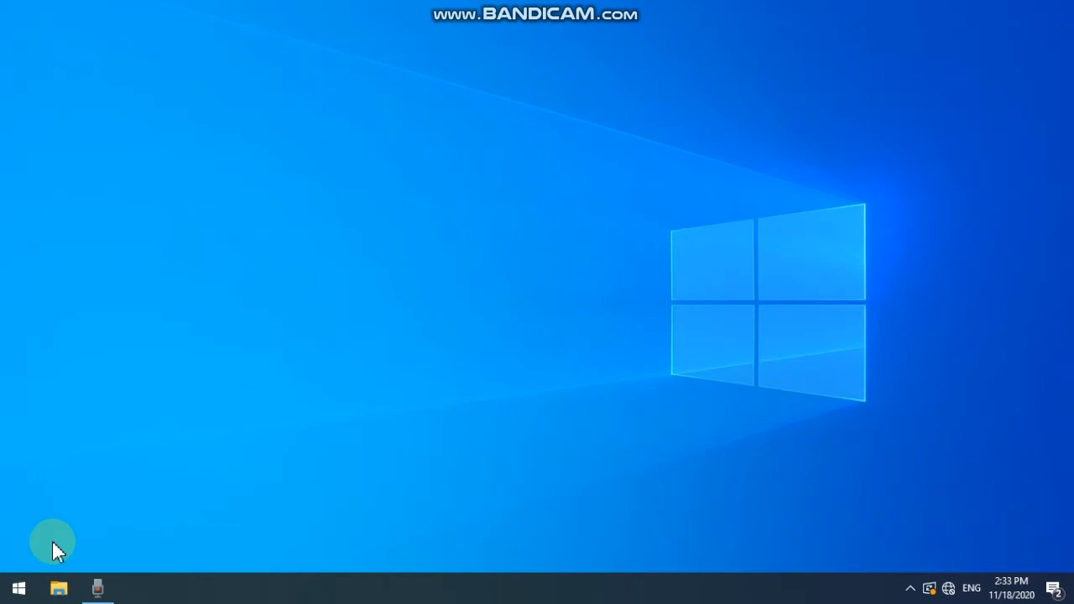
- Find Paint by searching for "paint" and open it
{"action": "left_click", "coordinate": [16, 587]}
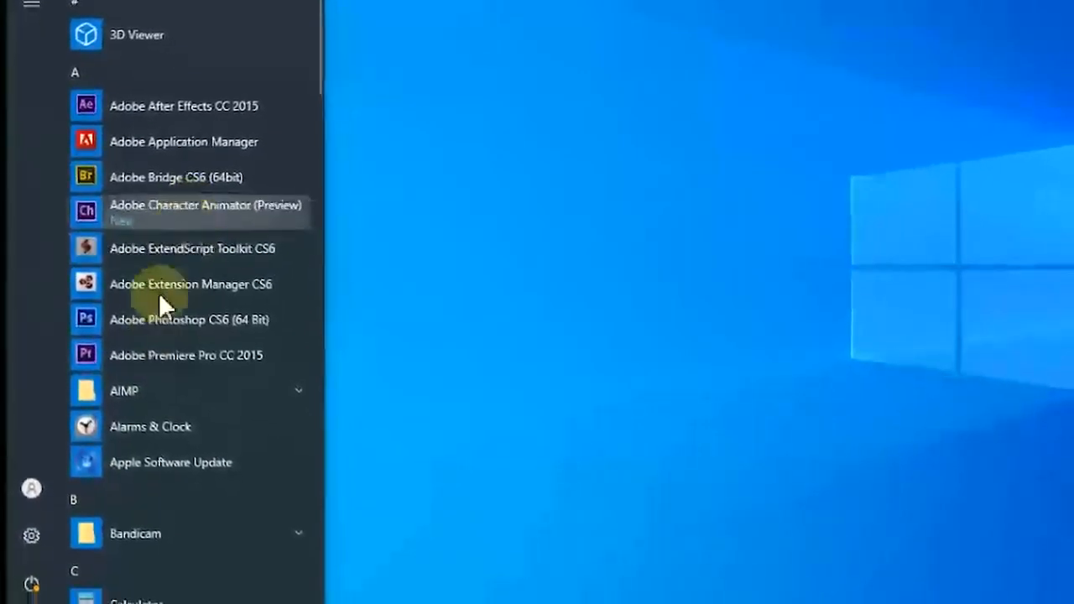
{"action": "type", "text": "paint"}
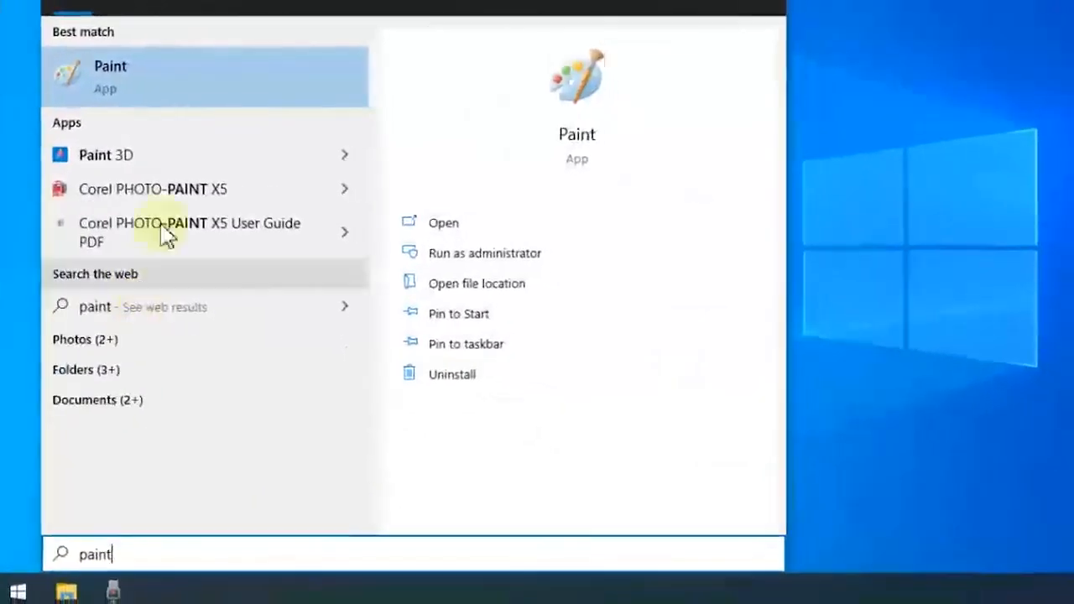
{"action": "left_click", "coordinate": [123, 85]}
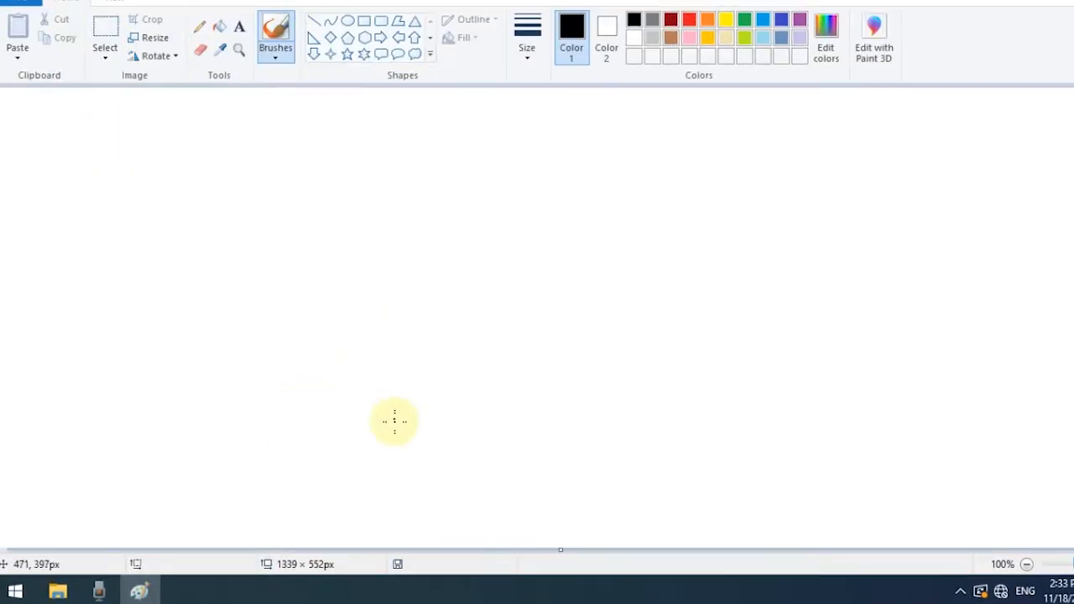
- Draw a black-outlined right arrow about 276 × 155 px and place it near the middle of the canvas
{"action": "left_click", "coordinate": [380, 39]}
{"action": "left_click_drag", "start_coordinate": [439, 213], "coordinate": [671, 343]}
{"action": "left_click", "coordinate": [582, 275]}
{"action": "left_click_drag", "start_coordinate": [573, 297], "coordinate": [559, 328]}
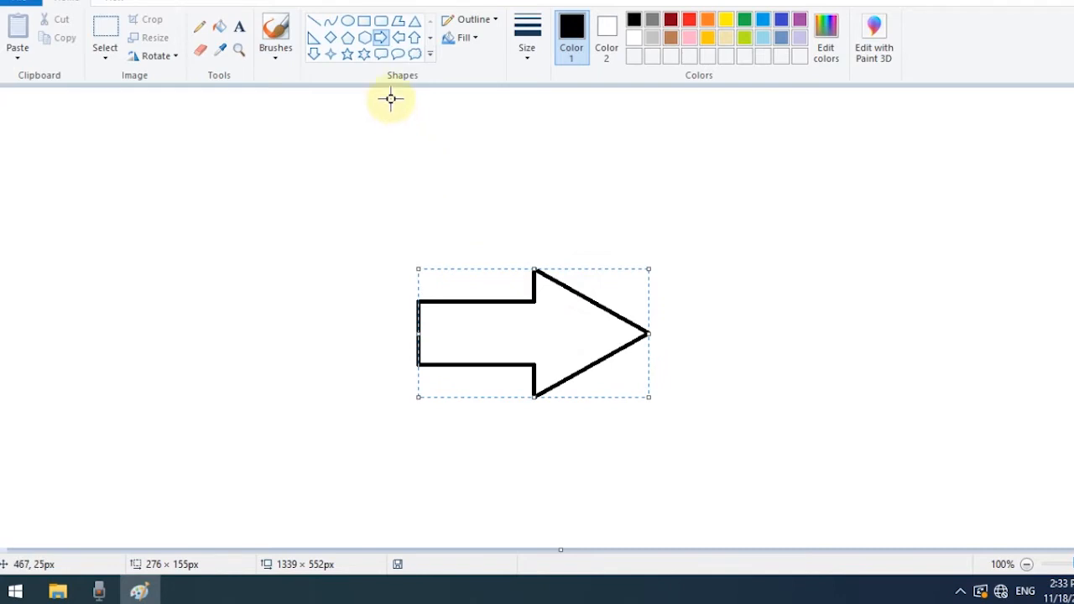
- Fill the inside of the arrow with red
{"action": "left_click", "coordinate": [217, 28]}
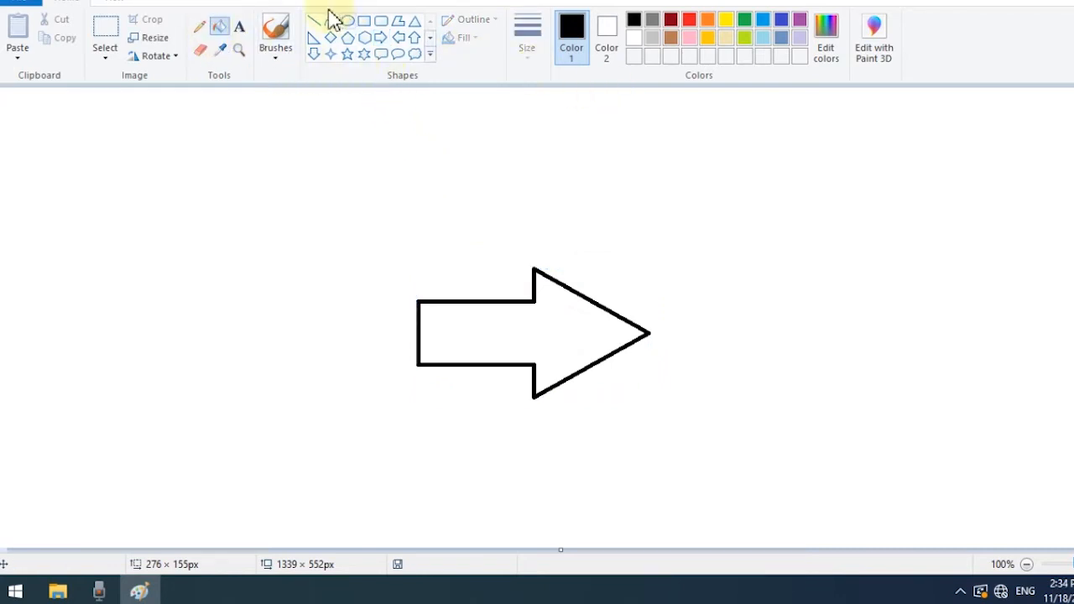
{"action": "left_click", "coordinate": [687, 23]}
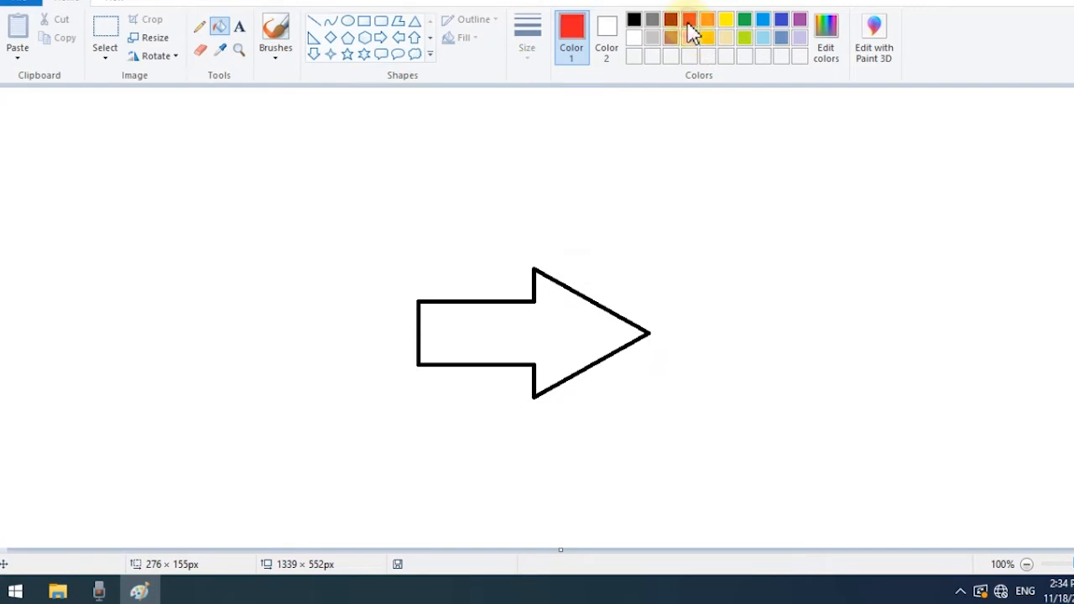
{"action": "left_click", "coordinate": [561, 328]}
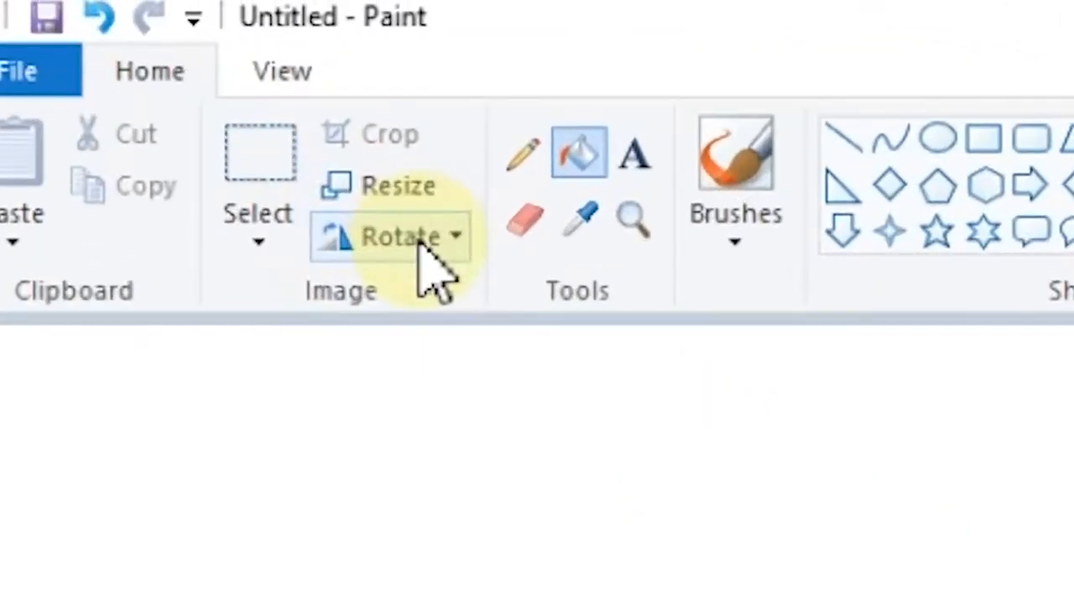
- Select a rectangular area of about 319 × 200 px around the red arrow and rotate it right 90° twice
{"action": "left_click", "coordinate": [161, 56]}
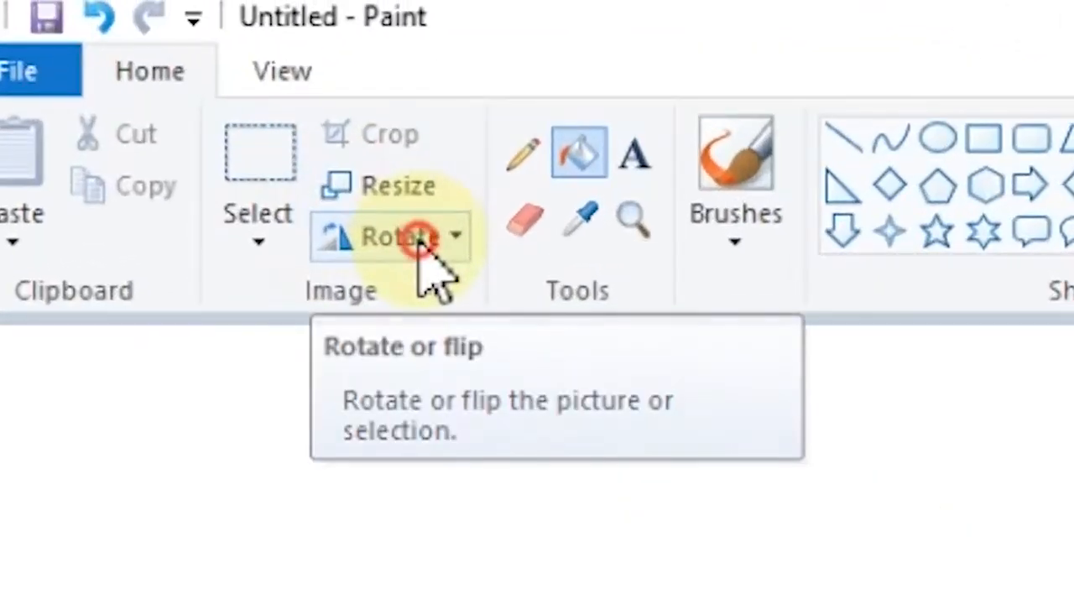
{"action": "left_click", "coordinate": [419, 238]}
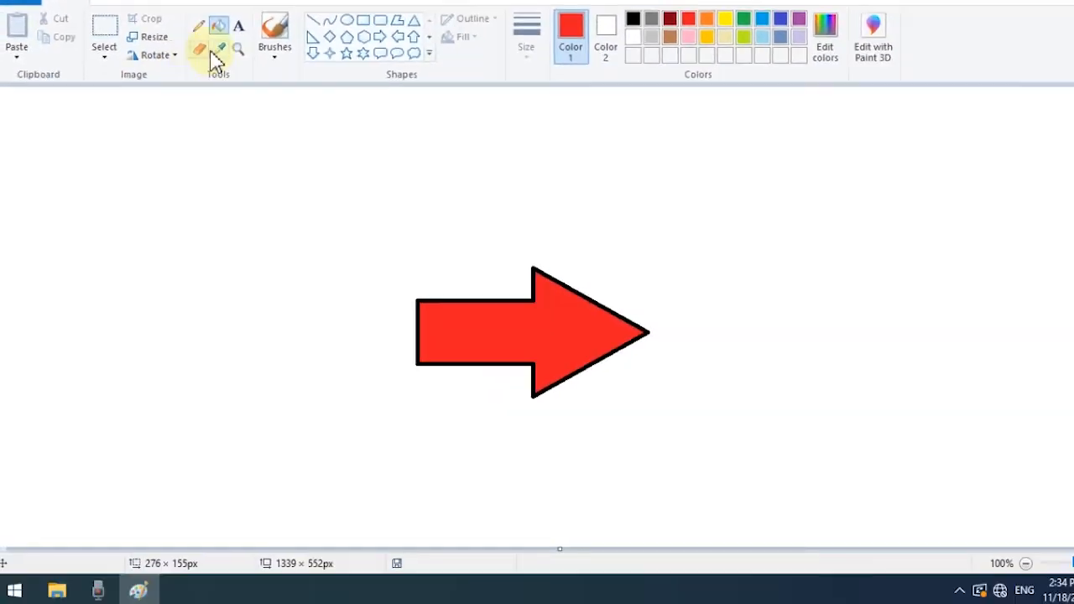
{"action": "left_click", "coordinate": [109, 38]}
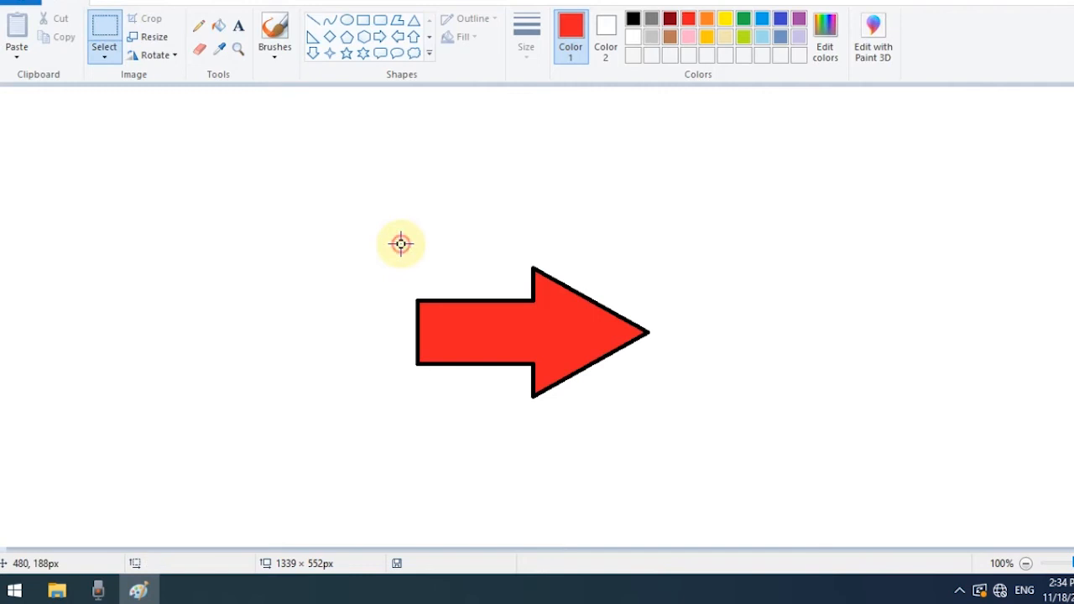
{"action": "left_click_drag", "start_coordinate": [401, 243], "coordinate": [668, 410]}
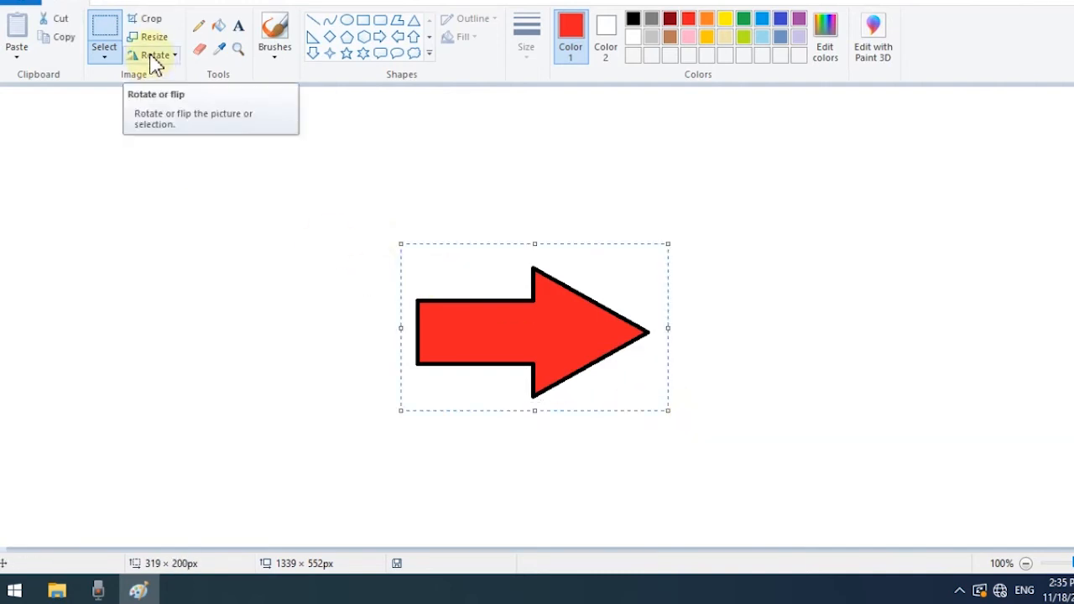
{"action": "left_click", "coordinate": [153, 57]}
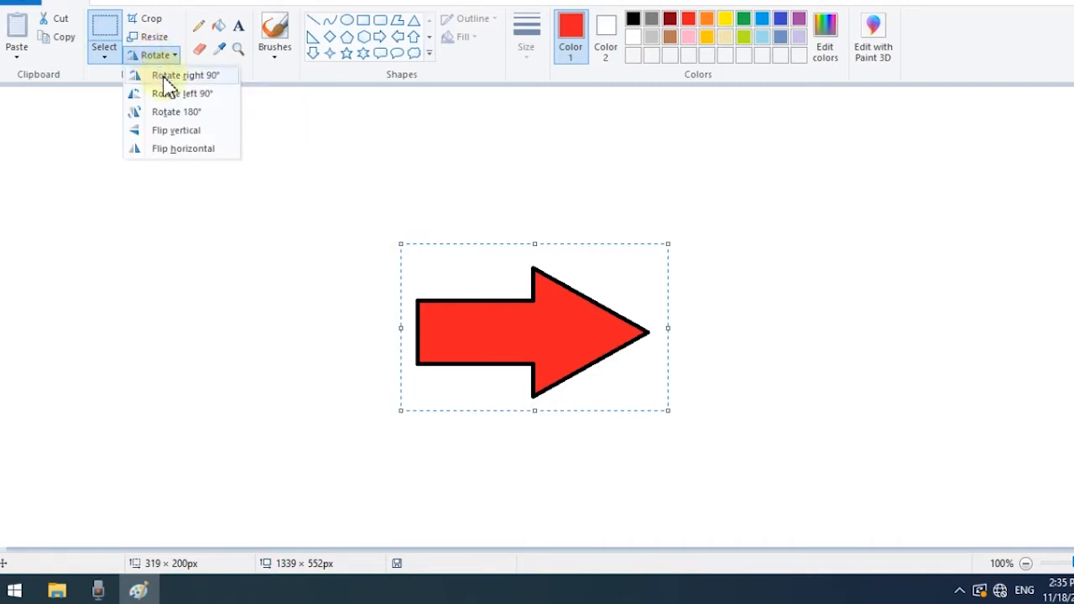
{"action": "left_click", "coordinate": [161, 57]}
{"action": "left_click", "coordinate": [164, 60]}
{"action": "left_click", "coordinate": [210, 75]}
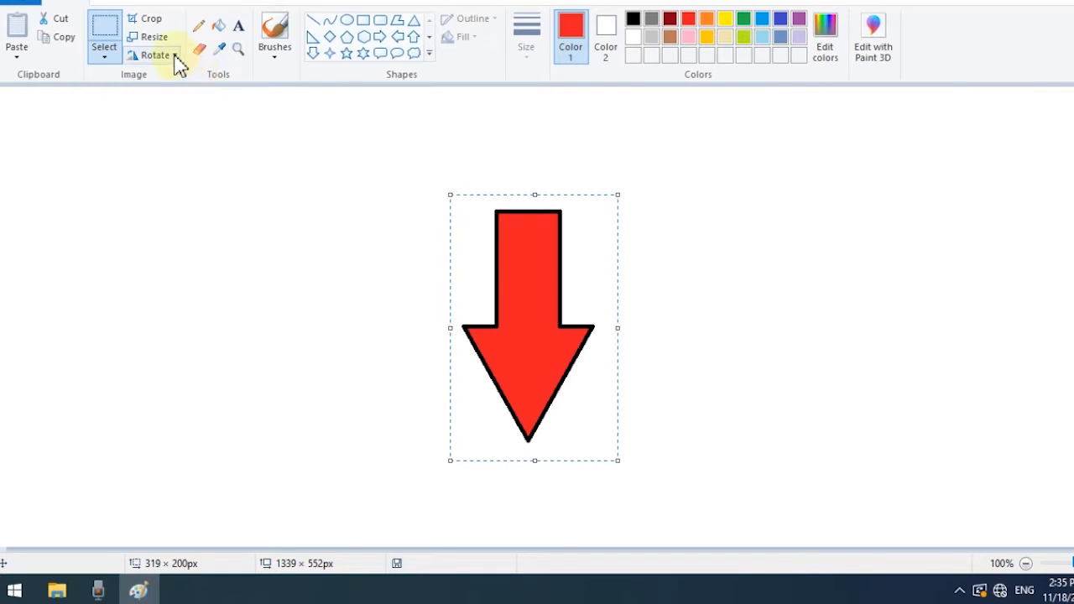
{"action": "left_click", "coordinate": [176, 56]}
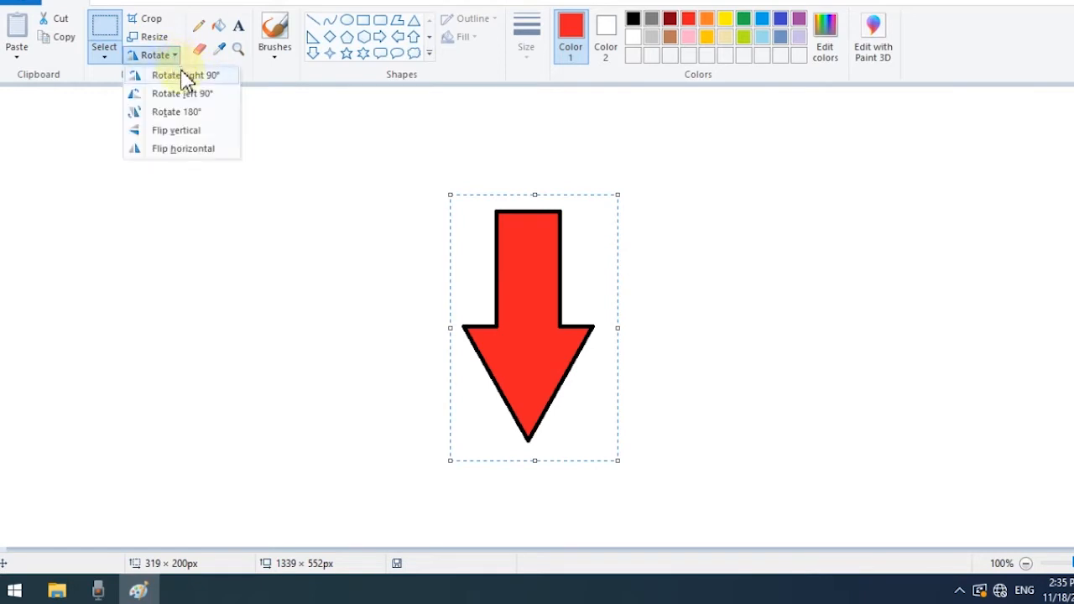
{"action": "left_click", "coordinate": [185, 76]}
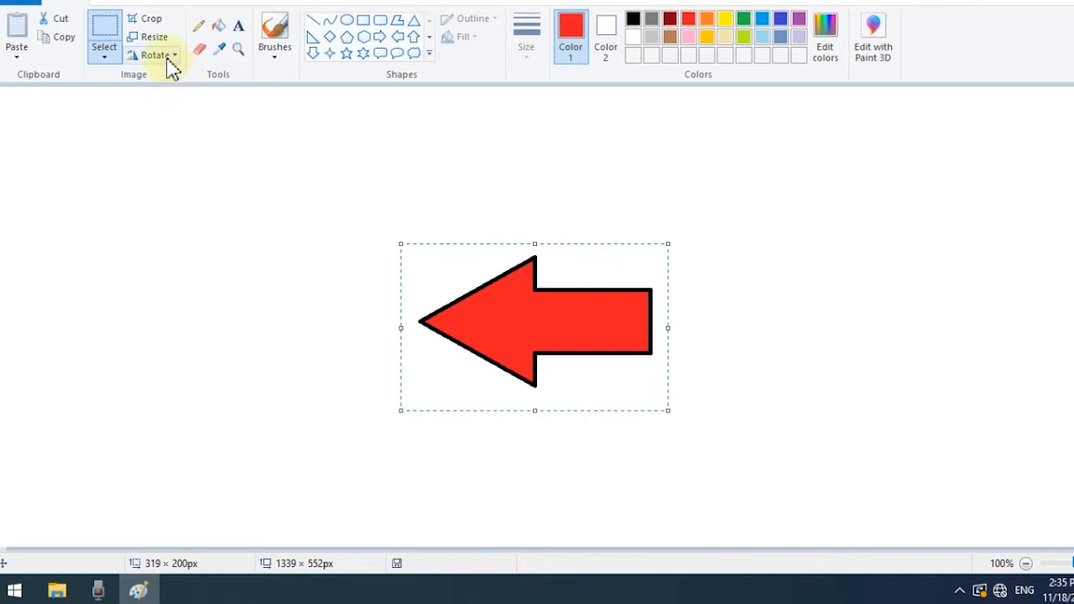
- Rotate the selected arrow left 90° twice and clear the selection
{"action": "left_click", "coordinate": [172, 59]}
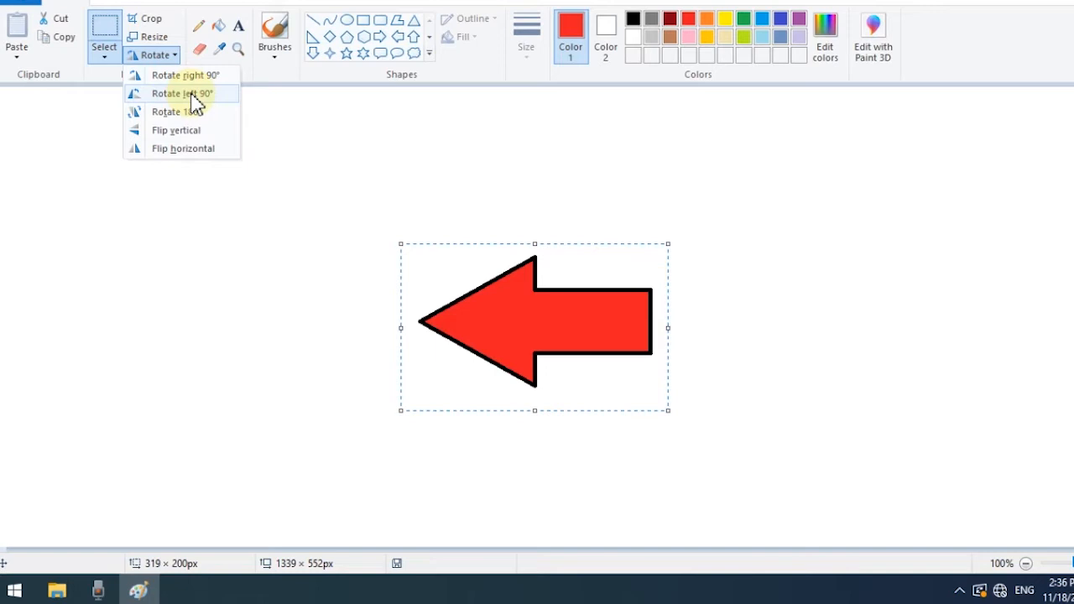
{"action": "left_click", "coordinate": [191, 95]}
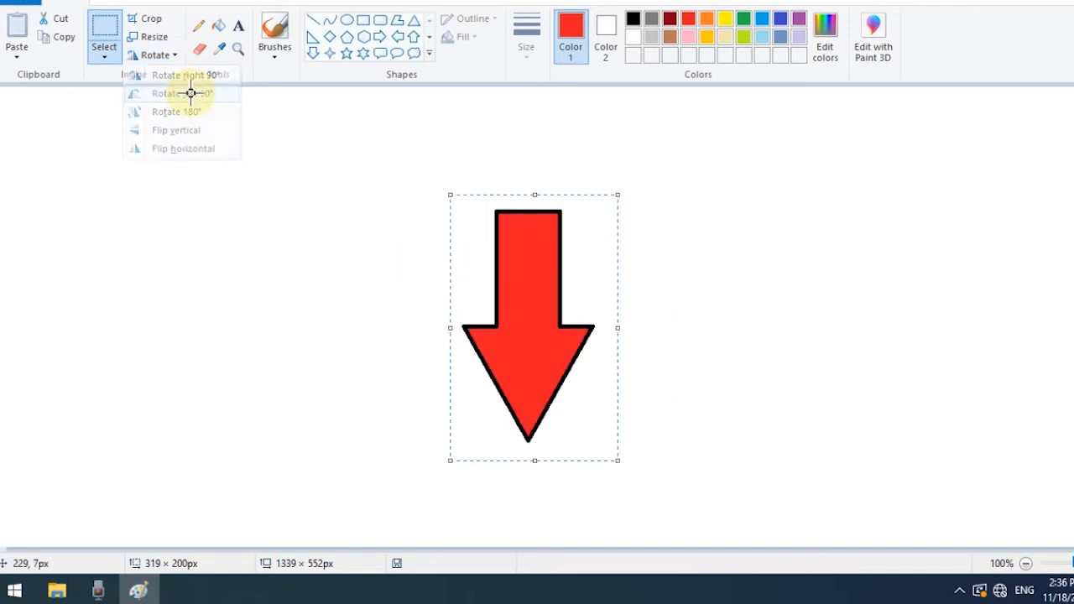
{"action": "left_click", "coordinate": [157, 55]}
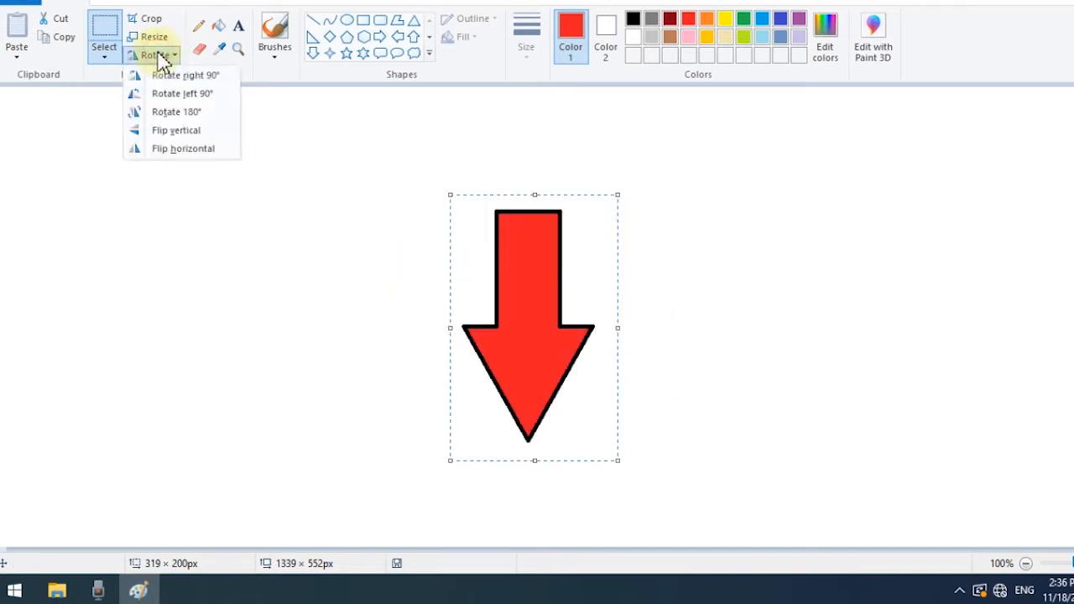
{"action": "left_click", "coordinate": [167, 94]}
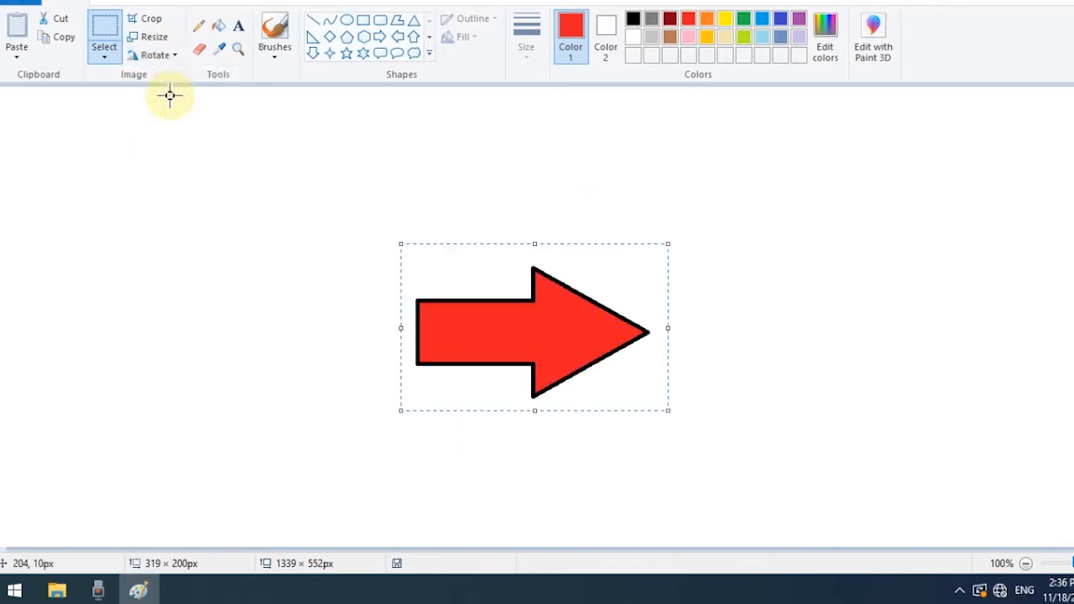
{"action": "left_click", "coordinate": [171, 54]}
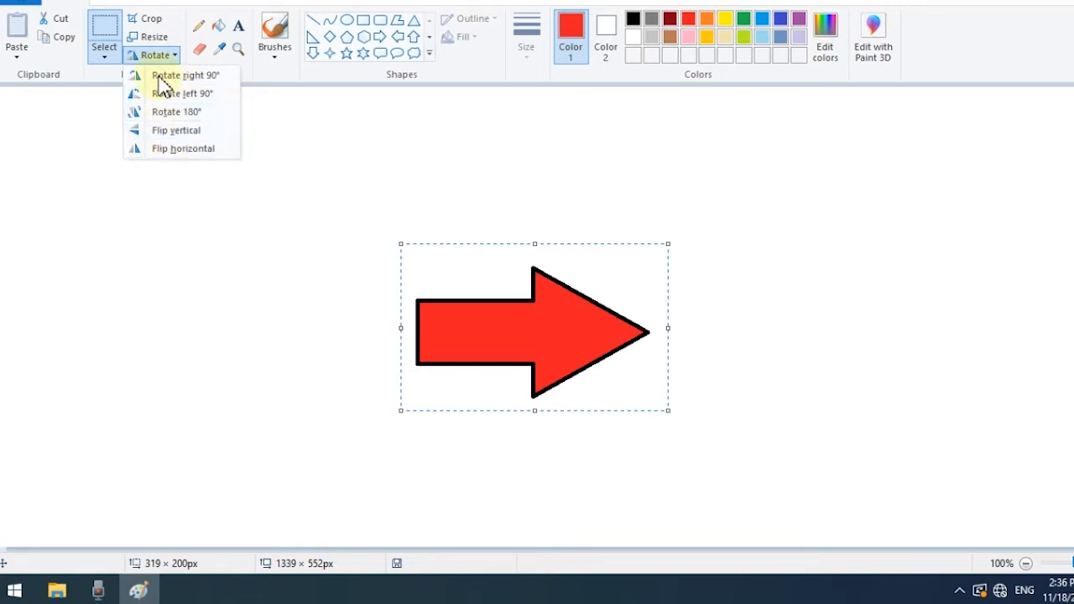
{"action": "left_click", "coordinate": [280, 178]}
{"action": "left_click", "coordinate": [280, 178]}
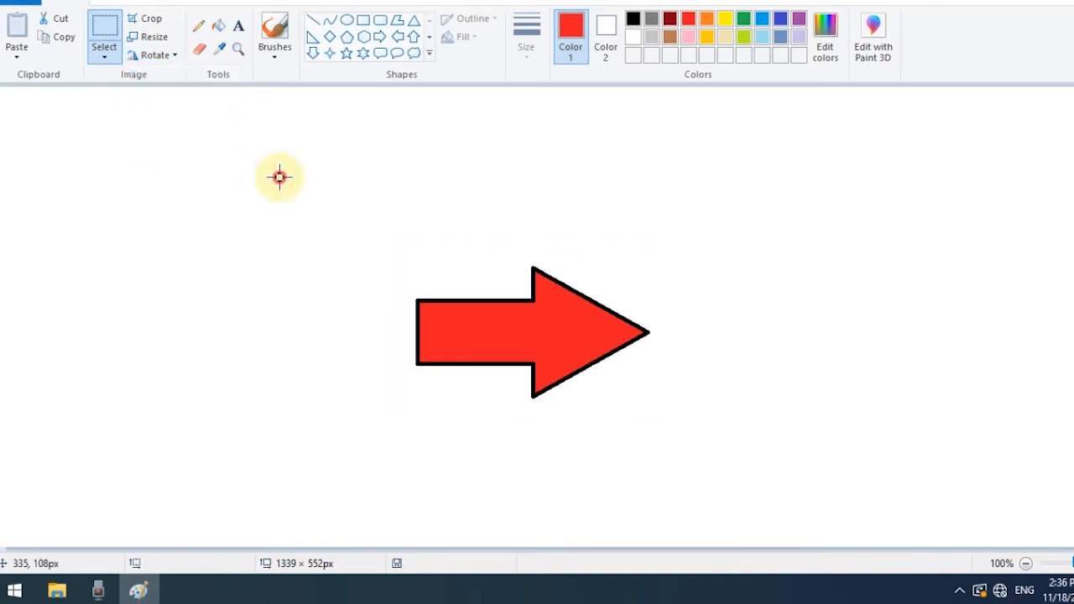
{"action": "left_click", "coordinate": [106, 34]}
{"action": "left_click_drag", "start_coordinate": [371, 236], "coordinate": [674, 419]}
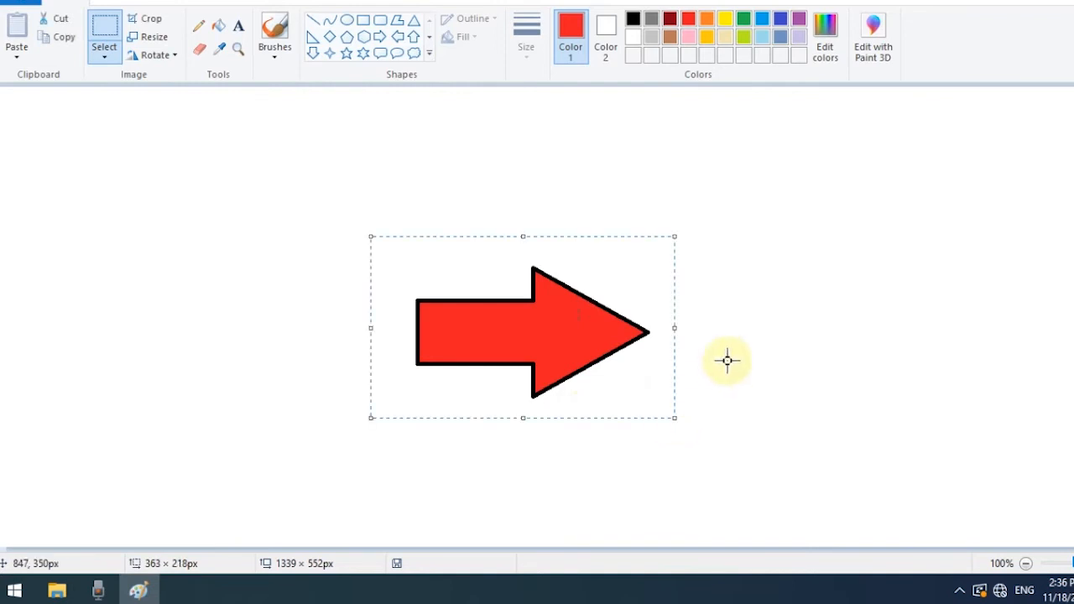
{"action": "left_click", "coordinate": [726, 360]}
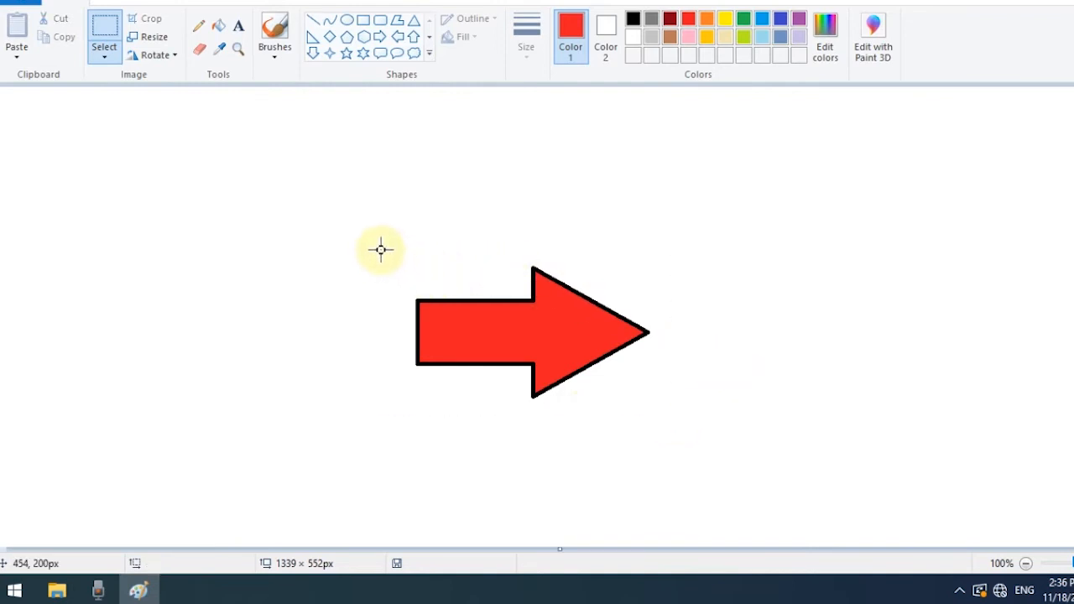
{"action": "left_click_drag", "start_coordinate": [383, 245], "coordinate": [523, 416]}
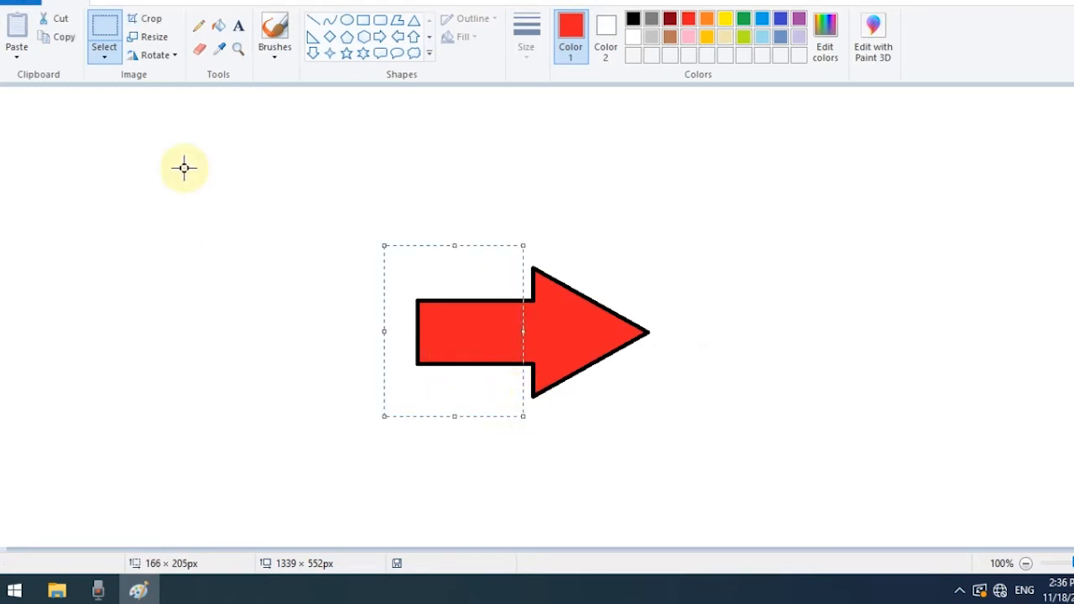
{"action": "left_click", "coordinate": [160, 56]}
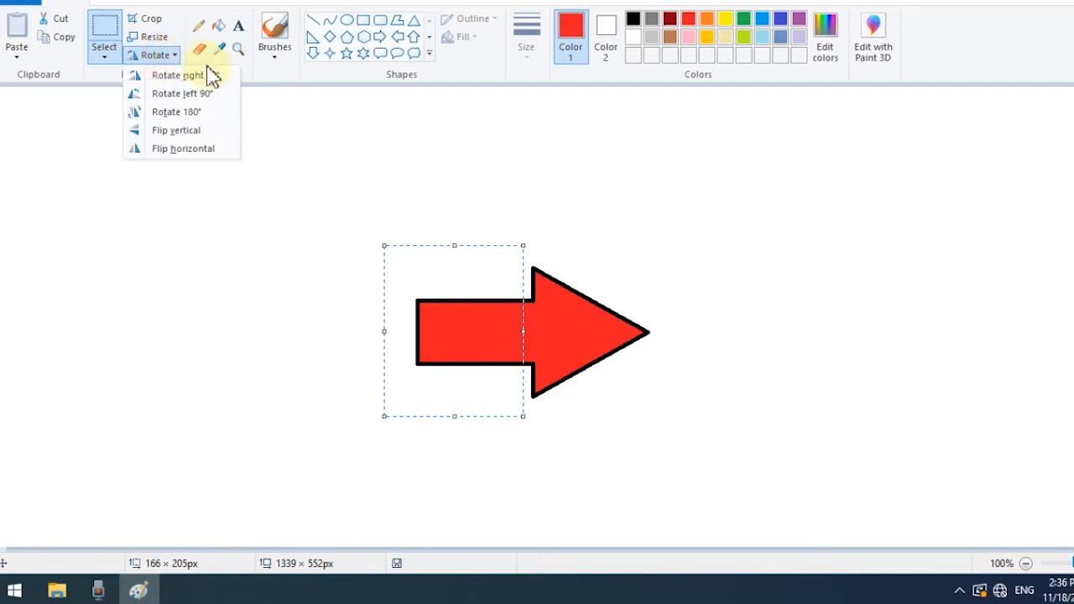
{"action": "left_click", "coordinate": [393, 139]}
{"action": "left_click", "coordinate": [392, 135]}
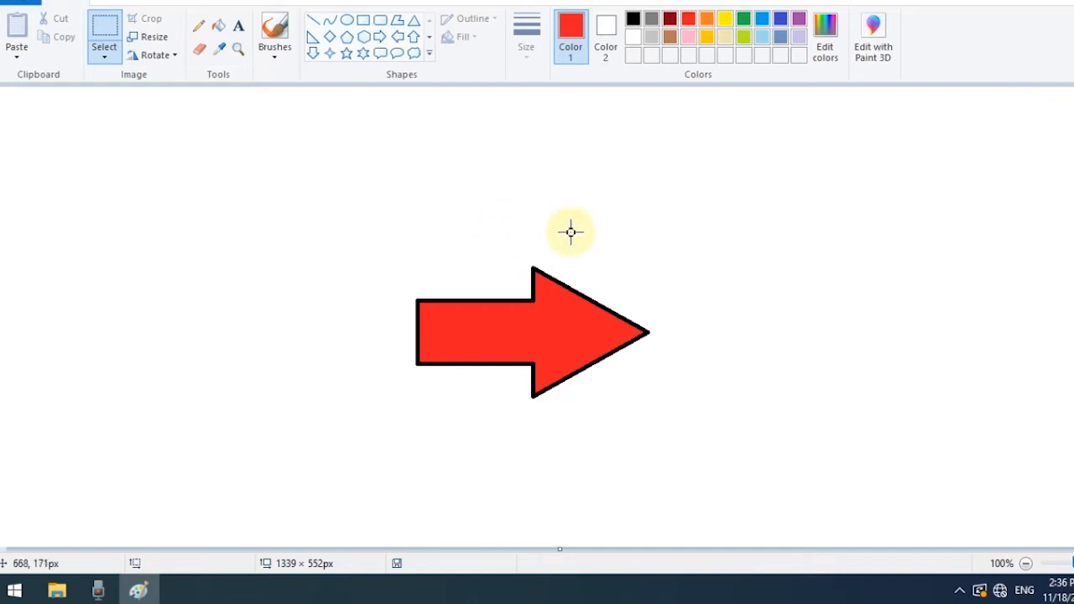
- Select an area of about 145 × 258 px around only the arrow's tip and rotate it right 90° four times
{"action": "left_click_drag", "start_coordinate": [575, 232], "coordinate": [695, 447]}
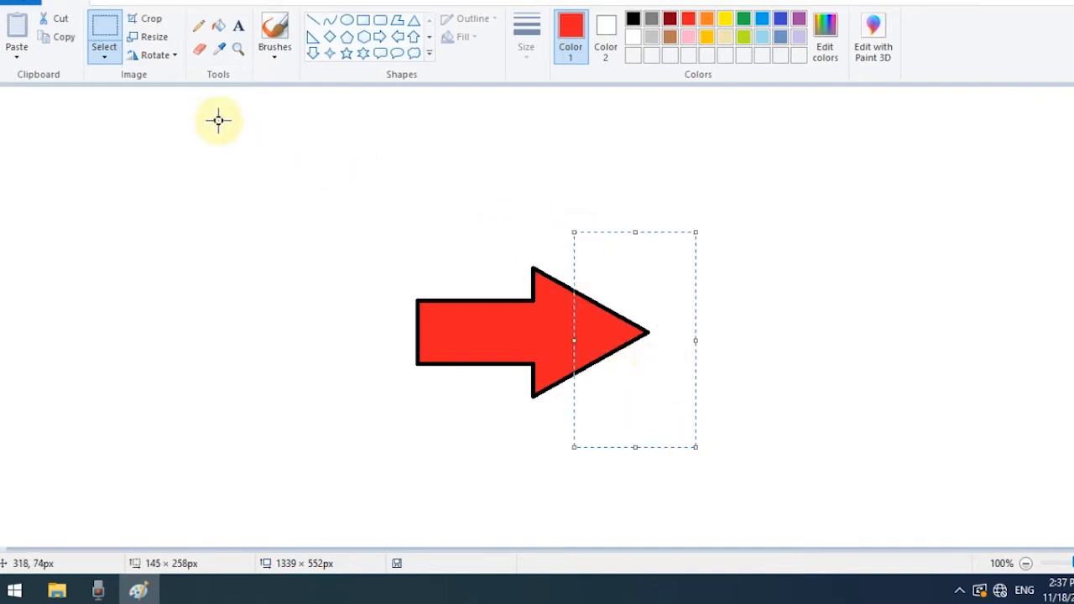
{"action": "left_click", "coordinate": [161, 57]}
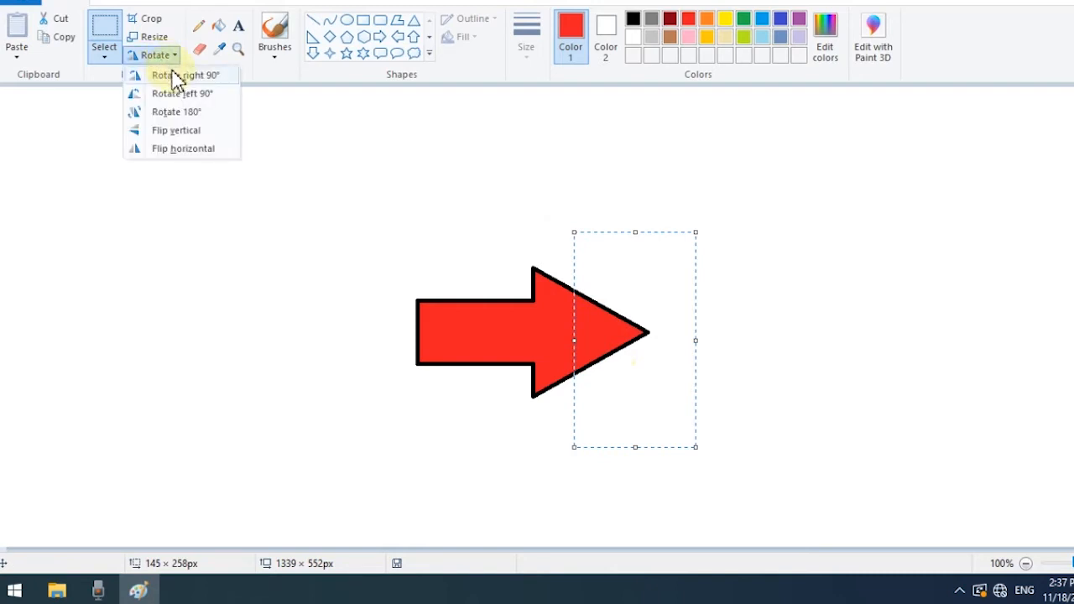
{"action": "left_click", "coordinate": [176, 76]}
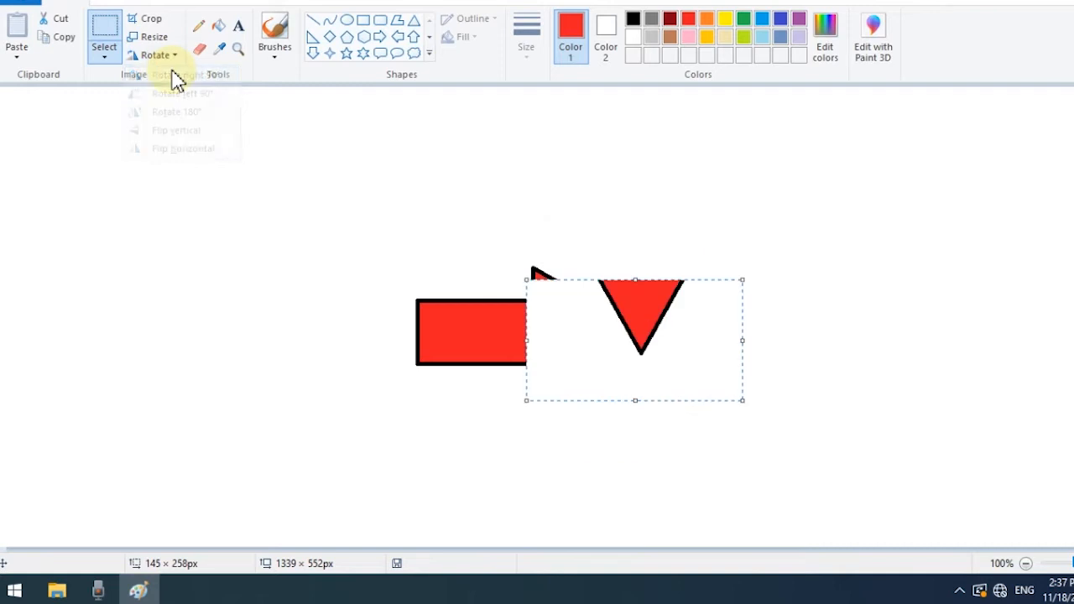
{"action": "left_click", "coordinate": [163, 61]}
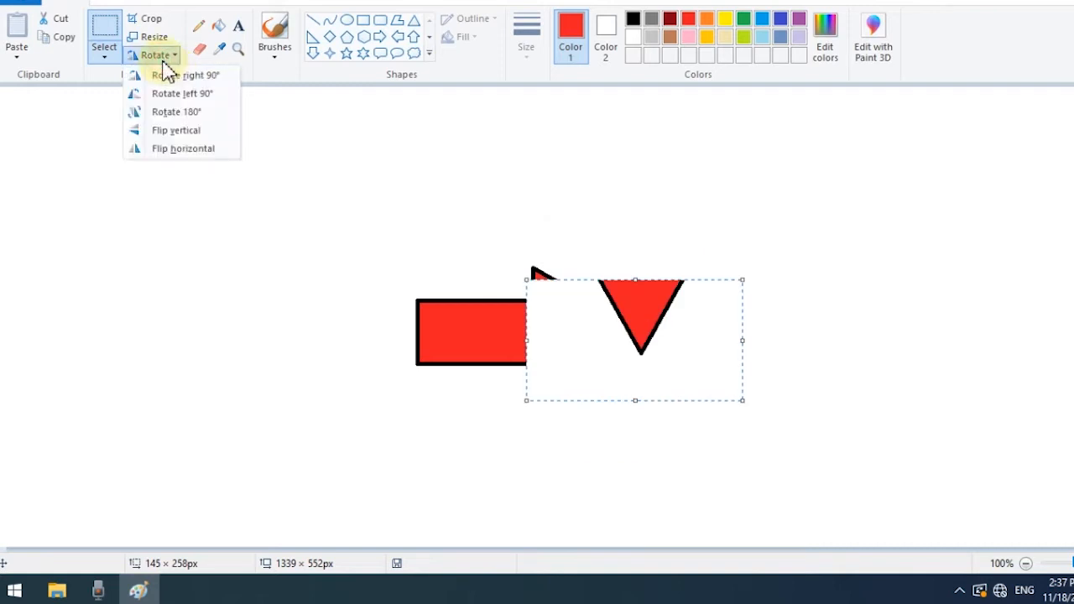
{"action": "left_click", "coordinate": [171, 77]}
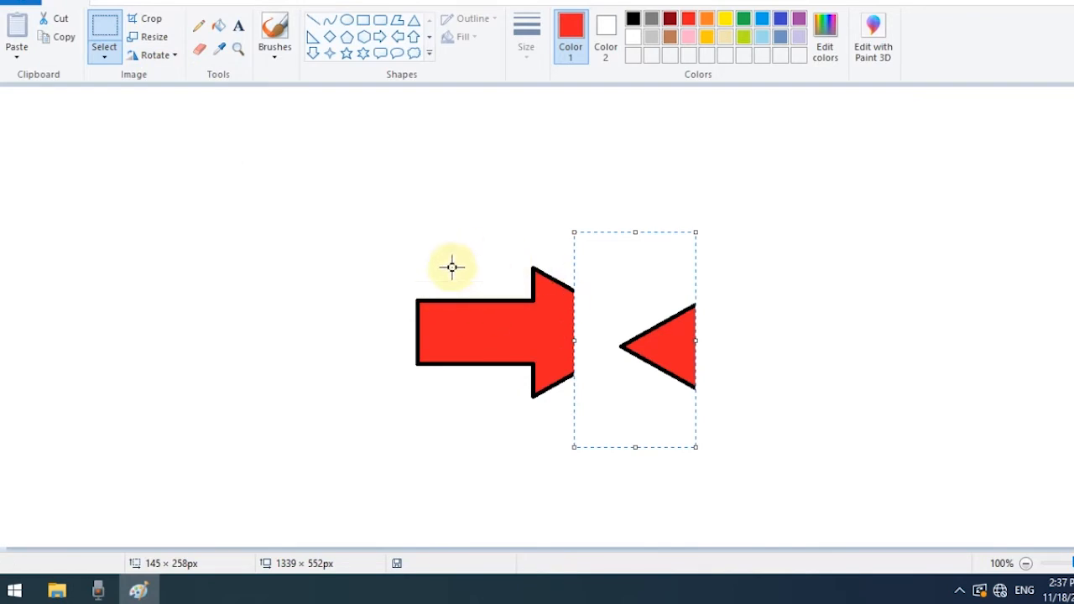
{"action": "left_click", "coordinate": [167, 56]}
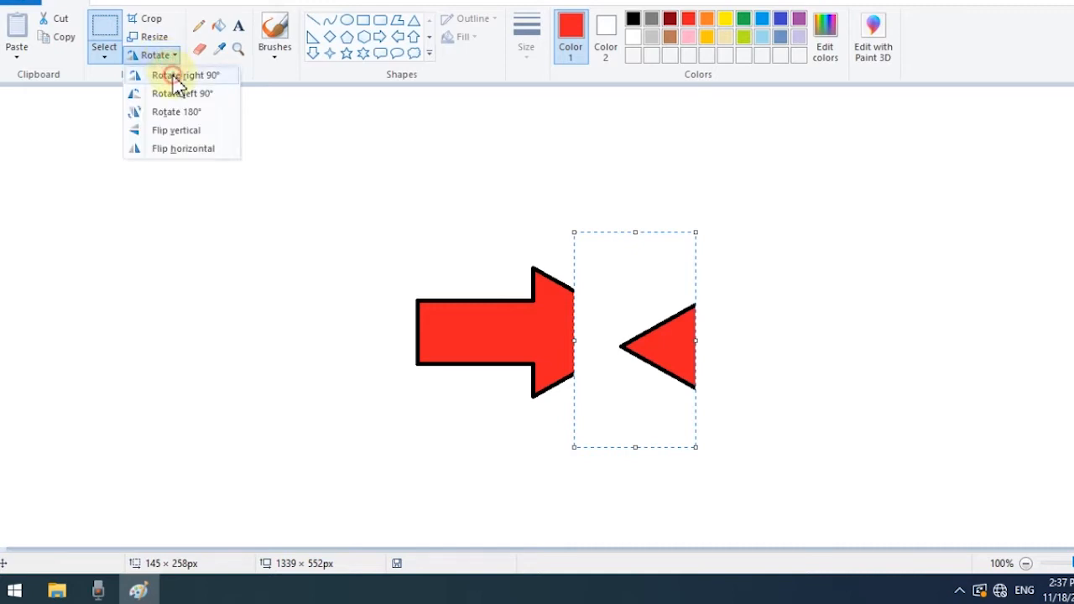
{"action": "left_click", "coordinate": [174, 75]}
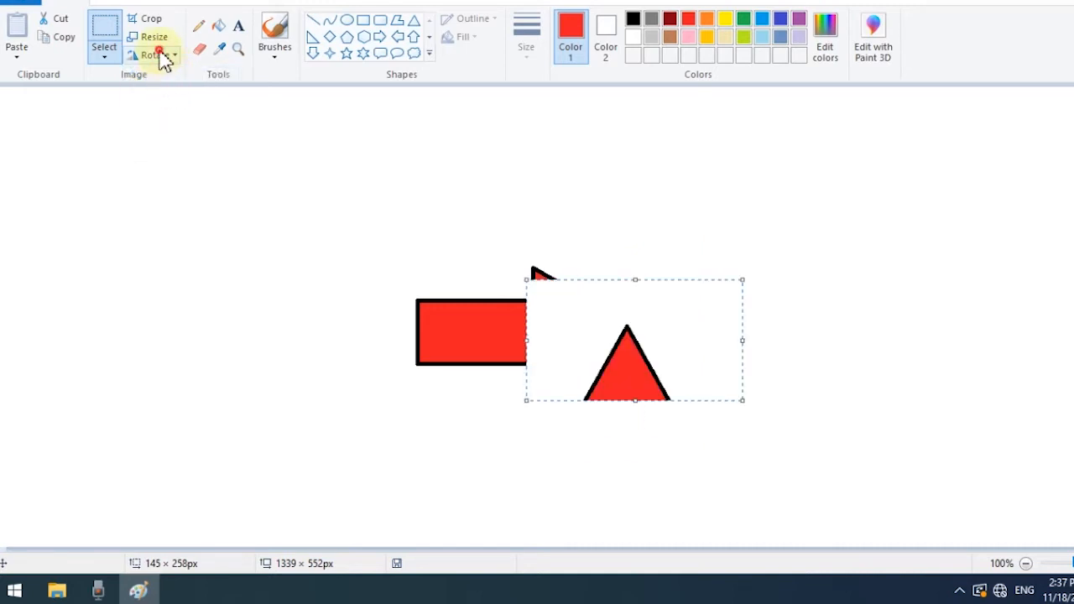
{"action": "left_click", "coordinate": [164, 57]}
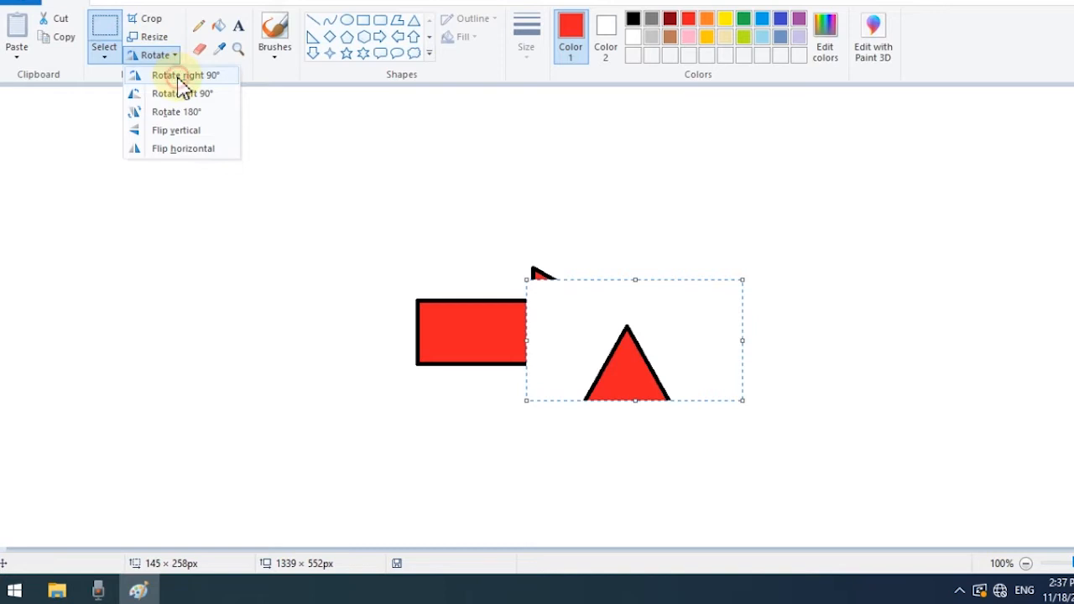
{"action": "left_click", "coordinate": [179, 77]}
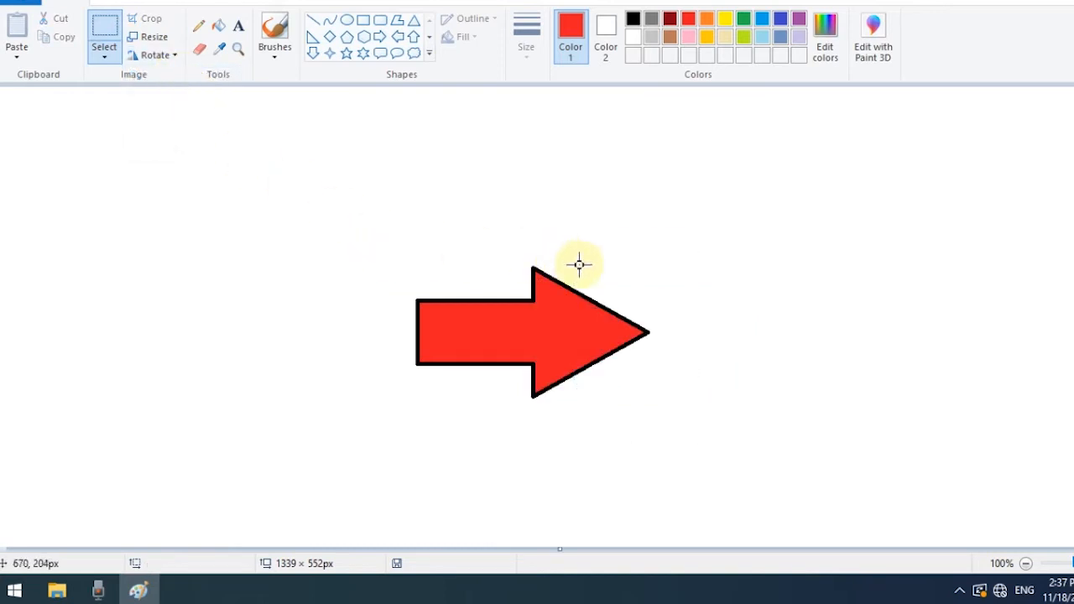
- Select an area of about 135 × 205 px around only the arrow's tail, rotate it right 90° twice, and undo the rotations
{"action": "left_click_drag", "start_coordinate": [590, 247], "coordinate": [714, 434]}
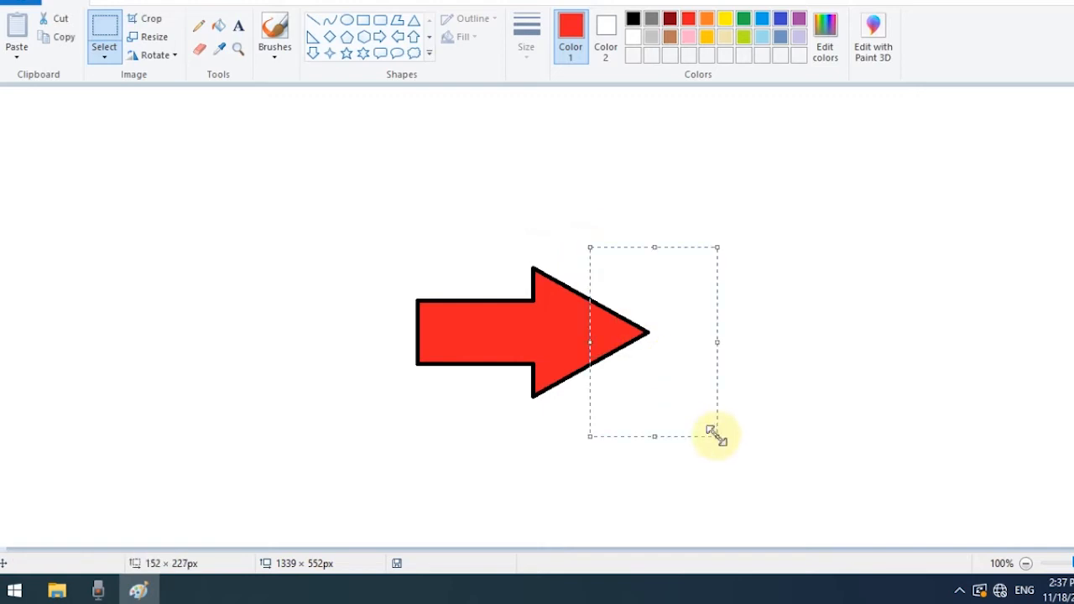
{"action": "left_click", "coordinate": [767, 342]}
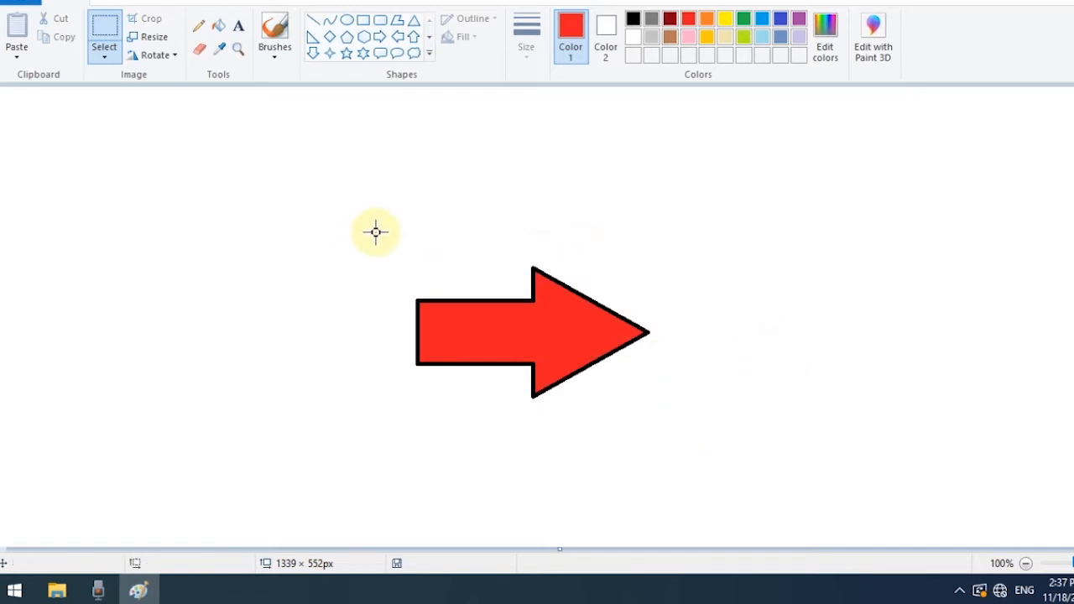
{"action": "left_click_drag", "start_coordinate": [382, 233], "coordinate": [495, 403]}
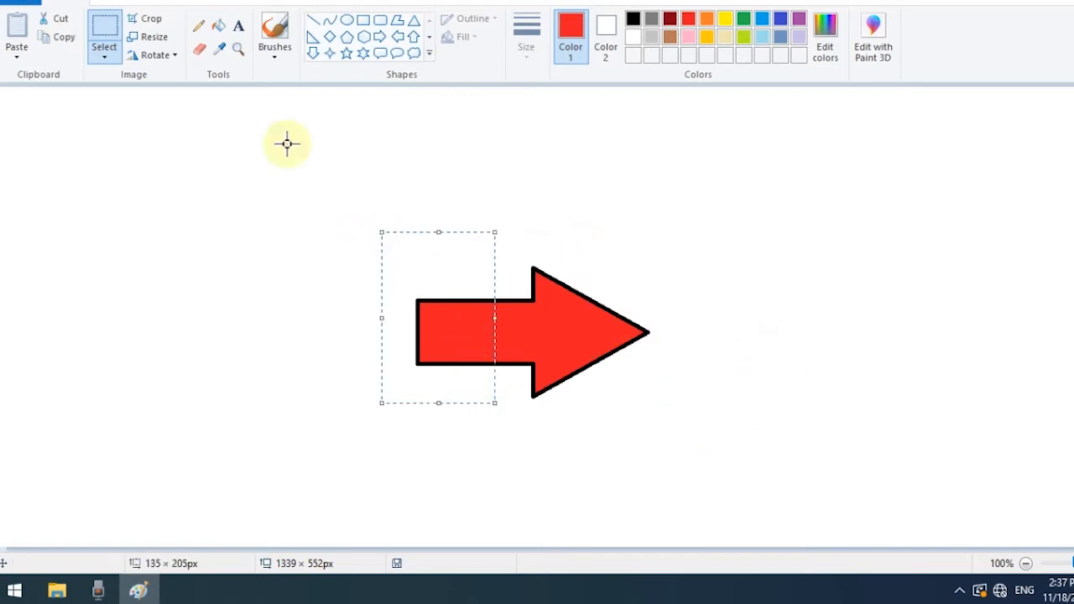
{"action": "left_click", "coordinate": [171, 57]}
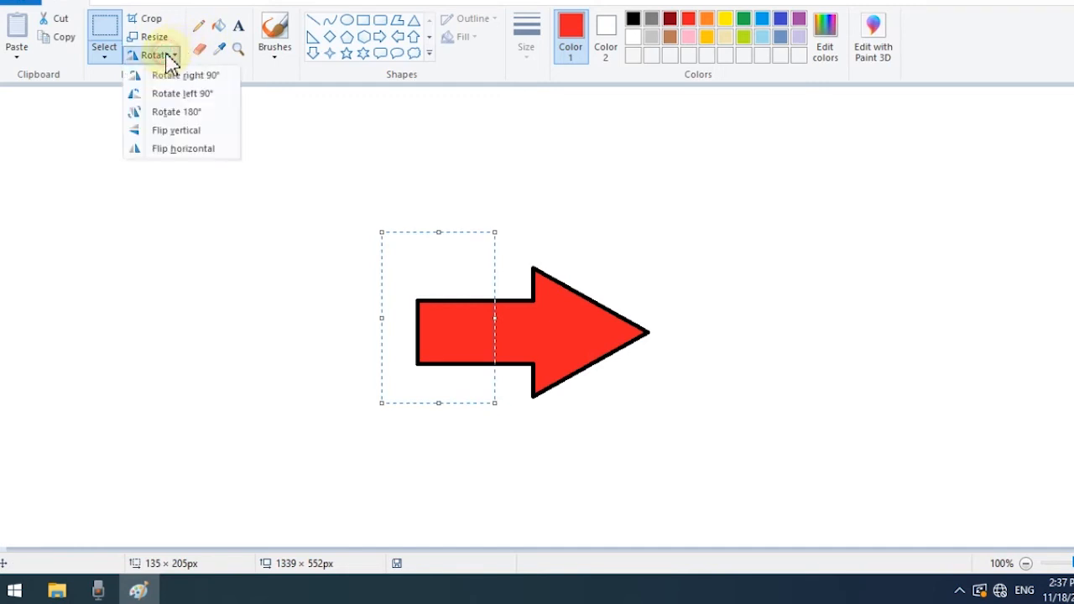
{"action": "left_click", "coordinate": [177, 75]}
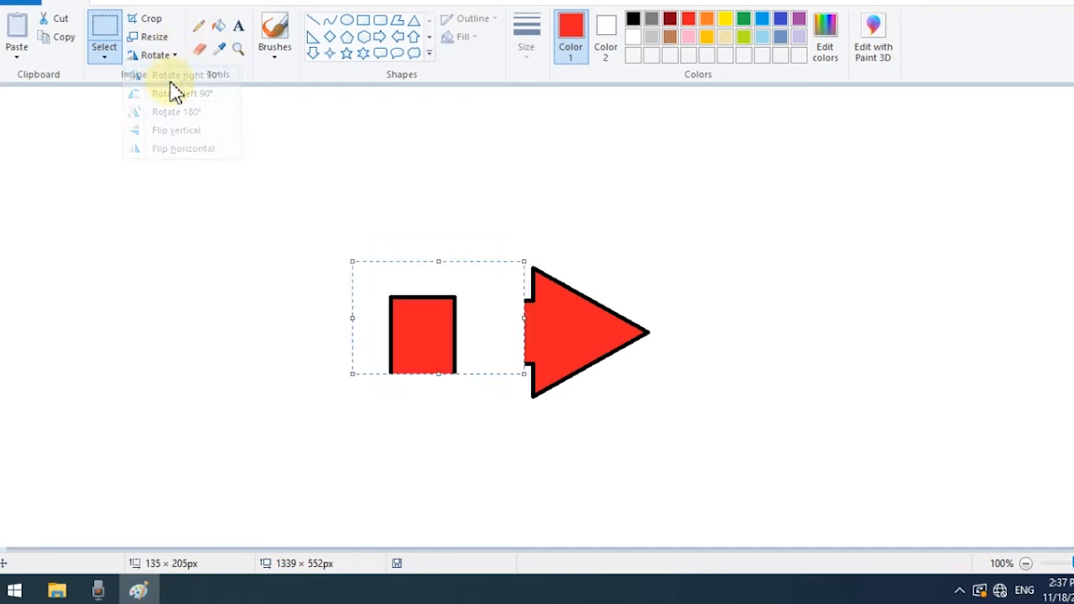
{"action": "left_click", "coordinate": [163, 57]}
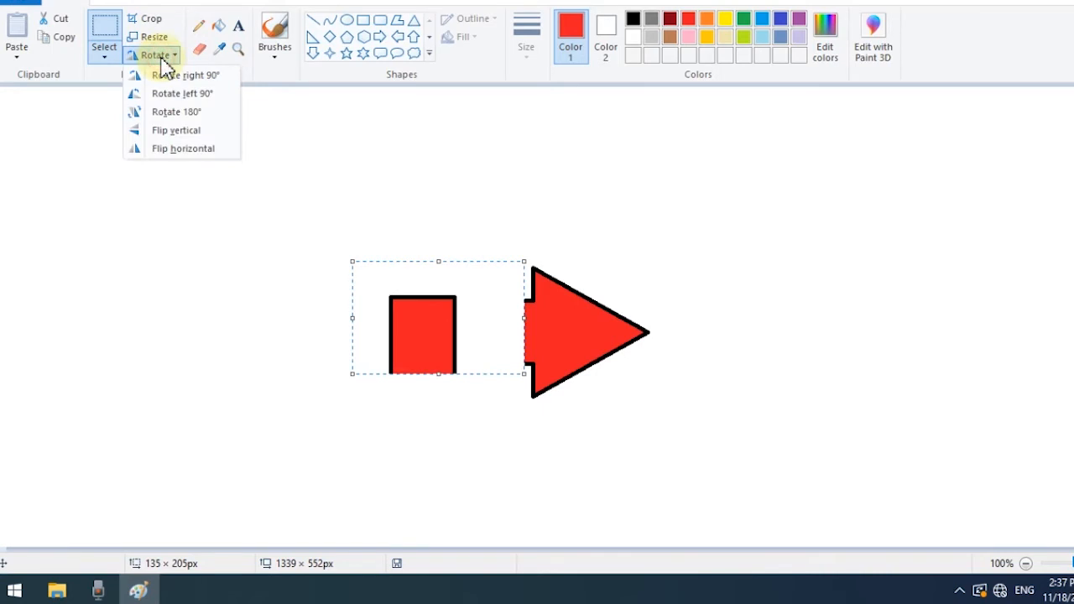
{"action": "left_click", "coordinate": [178, 76]}
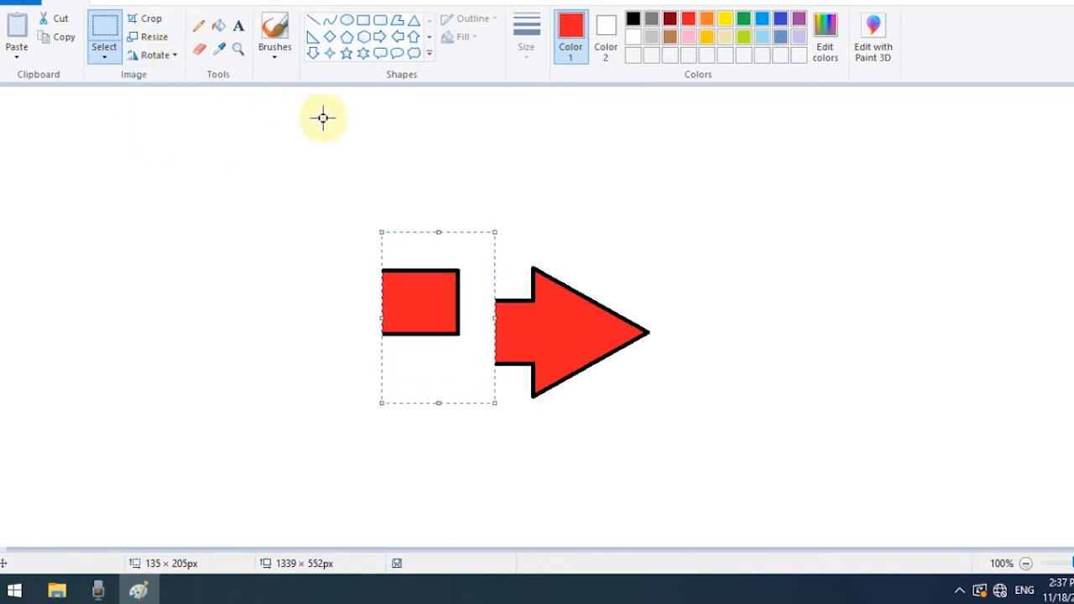
{"action": "key", "text": "ctrl+z"}
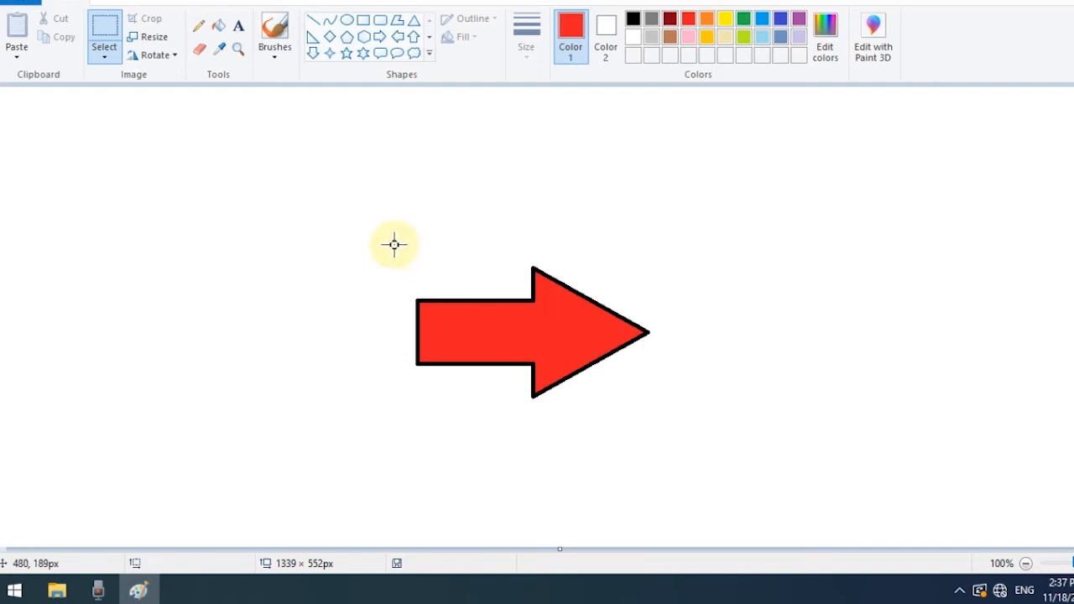
- Select an area of about 317 × 191 px around the whole arrow and rotate it right 90° three times
{"action": "left_click_drag", "start_coordinate": [393, 245], "coordinate": [669, 412]}
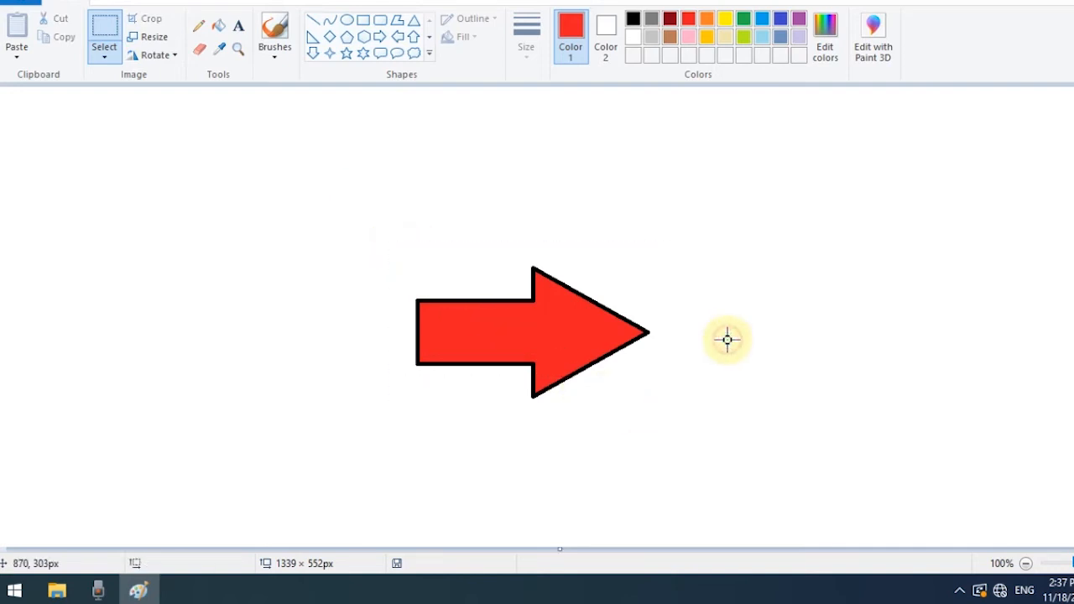
{"action": "left_click_drag", "start_coordinate": [399, 245], "coordinate": [662, 403]}
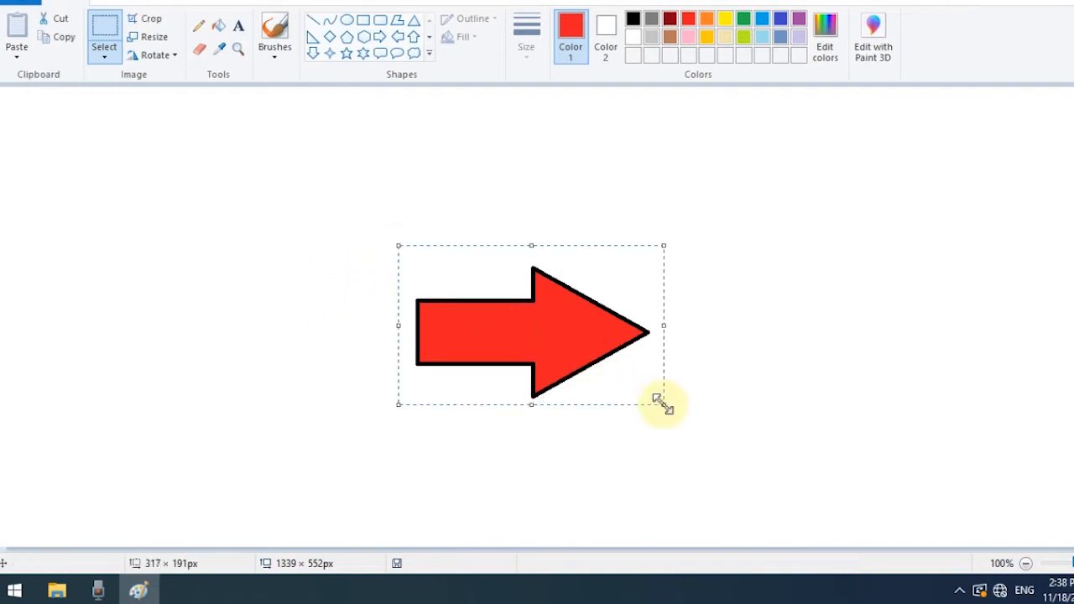
{"action": "left_click", "coordinate": [153, 56]}
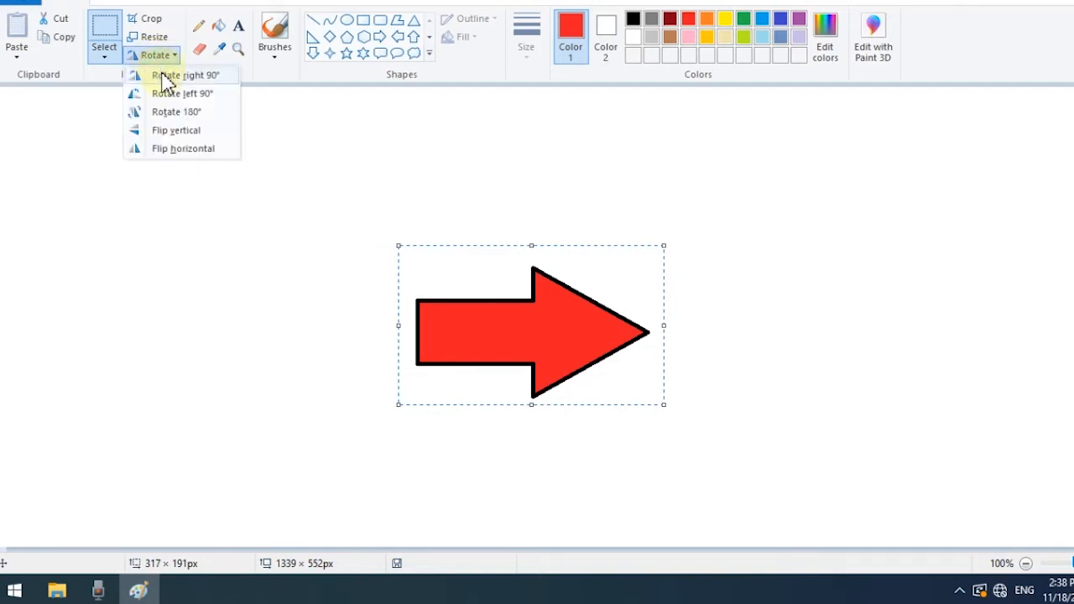
{"action": "left_click", "coordinate": [168, 75]}
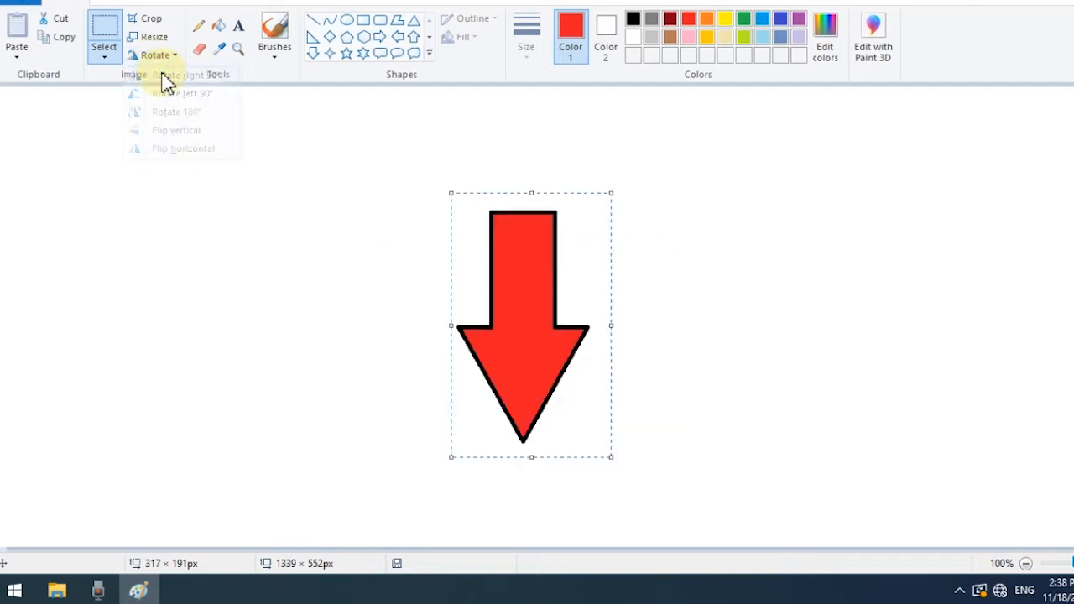
{"action": "left_click", "coordinate": [156, 57]}
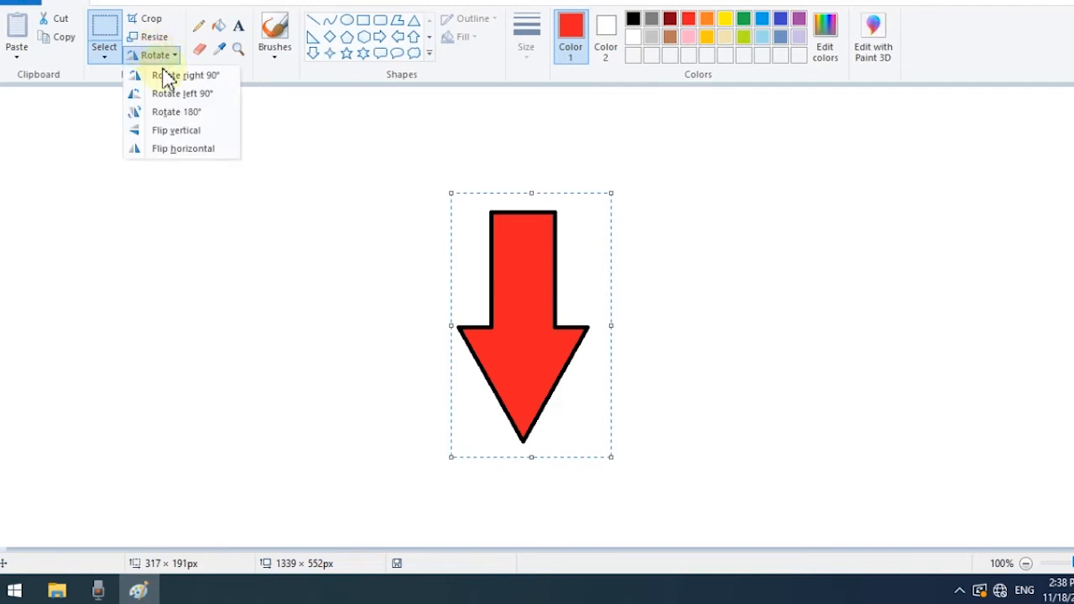
{"action": "left_click", "coordinate": [168, 76]}
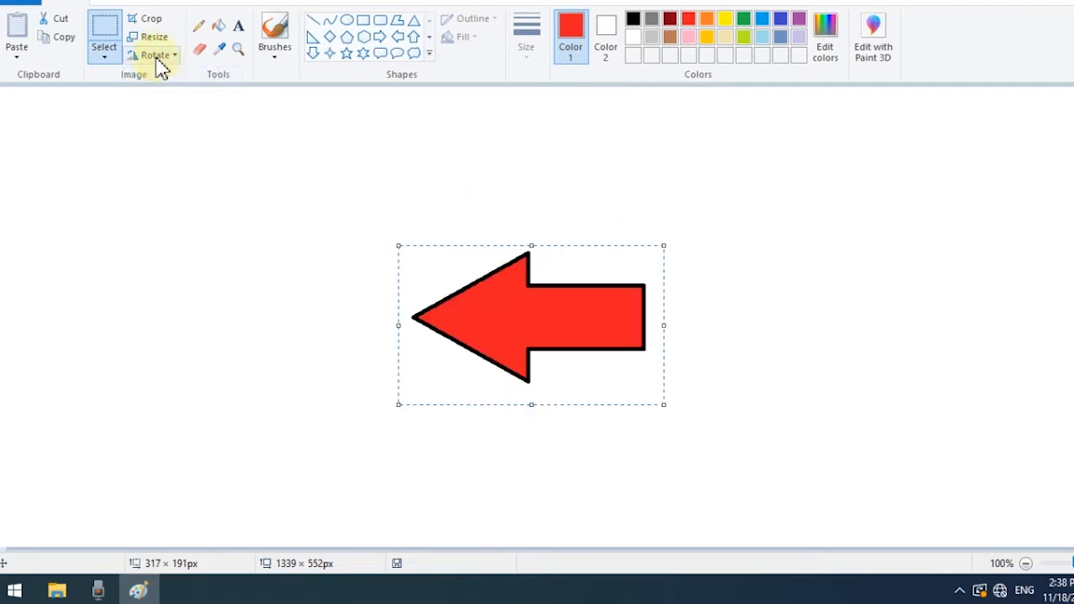
{"action": "left_click", "coordinate": [159, 58]}
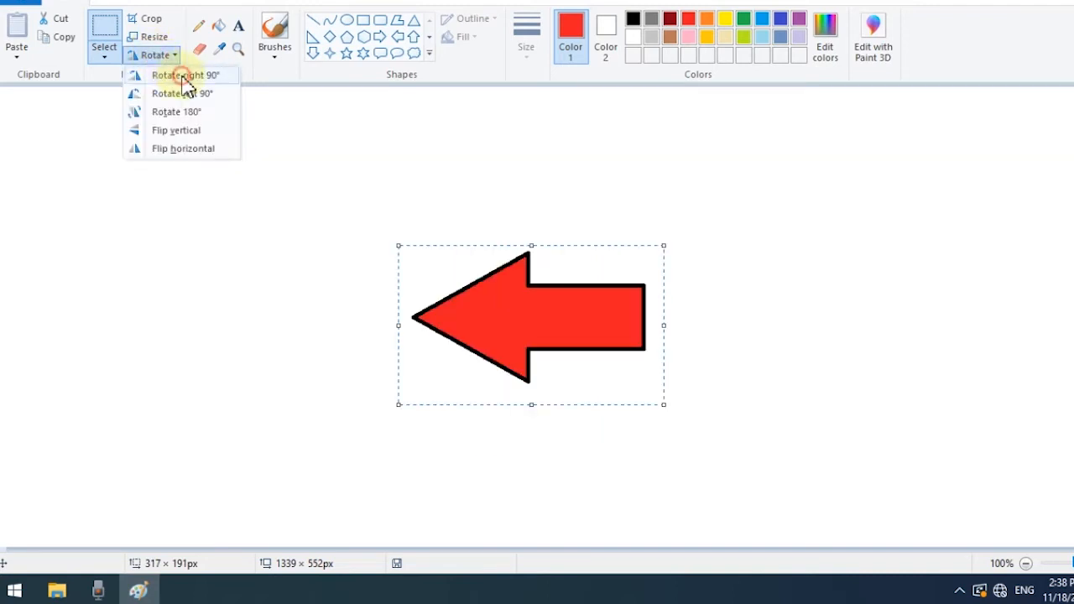
{"action": "left_click", "coordinate": [183, 77]}
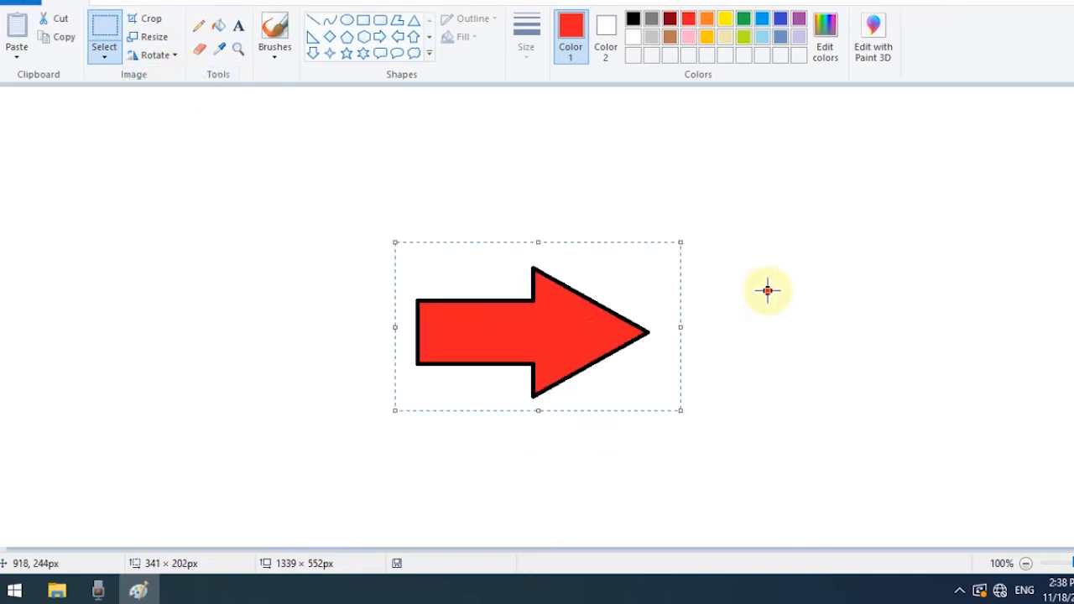
{"action": "left_click_drag", "start_coordinate": [412, 256], "coordinate": [674, 338]}
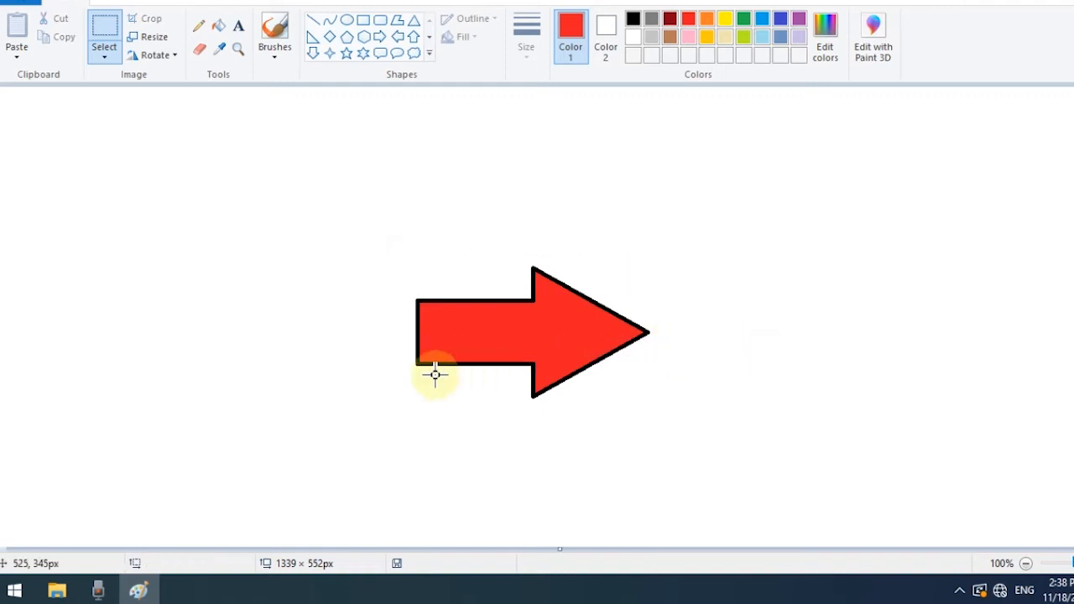
{"action": "left_click_drag", "start_coordinate": [383, 326], "coordinate": [708, 419]}
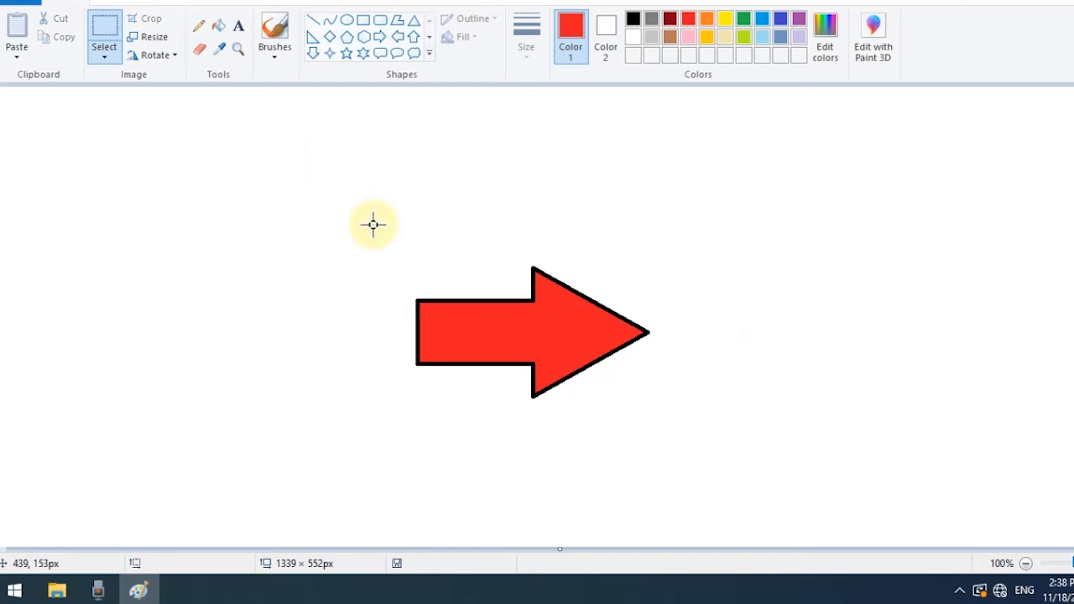
{"action": "left_click_drag", "start_coordinate": [373, 224], "coordinate": [521, 428]}
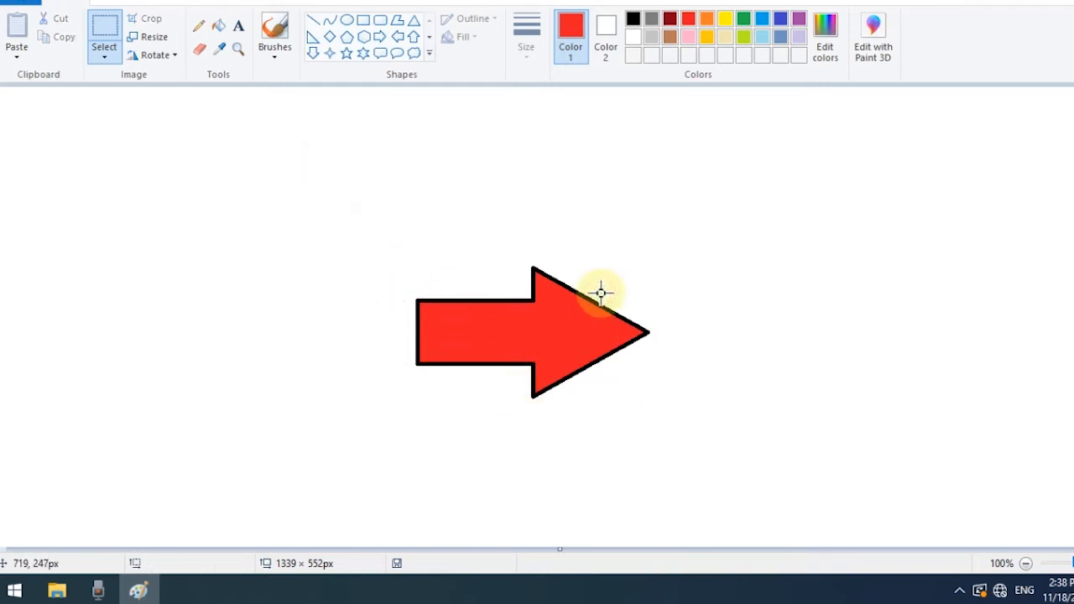
{"action": "left_click", "coordinate": [367, 251]}
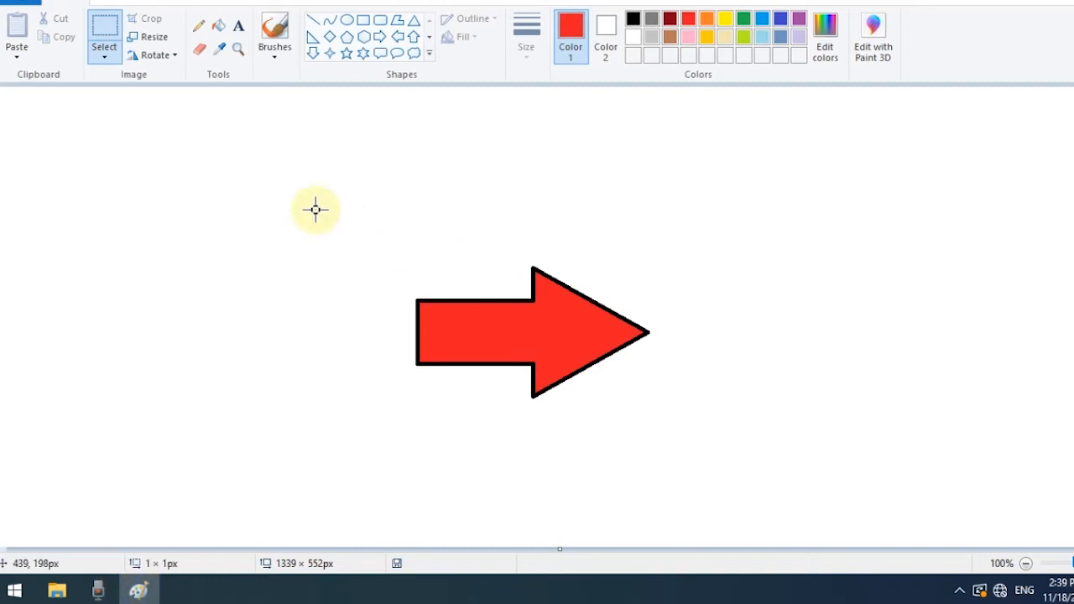
{"action": "left_click", "coordinate": [205, 50]}
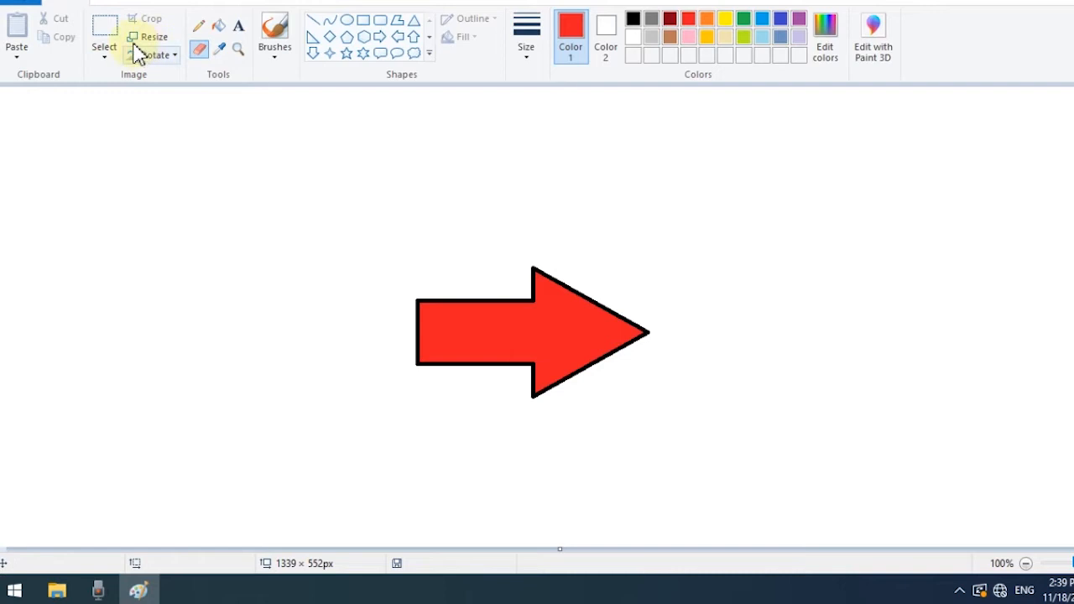
- Select an area of about 414 × 258 px around the whole red arrow and delete it
{"action": "left_click", "coordinate": [105, 32]}
{"action": "left_click_drag", "start_coordinate": [396, 240], "coordinate": [742, 456]}
{"action": "key", "text": "Delete"}
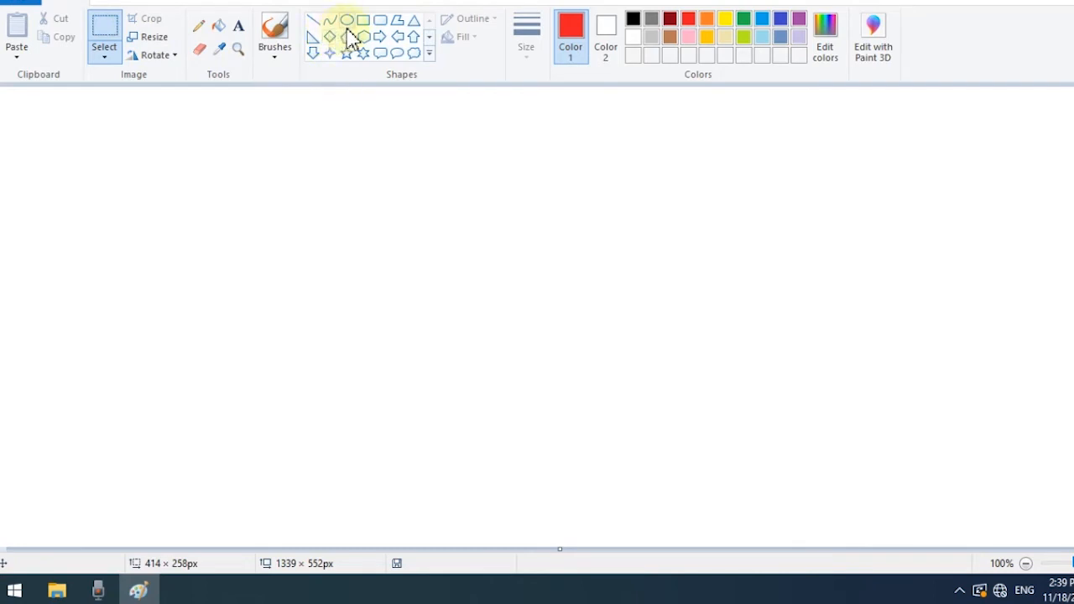
- Draw a black-outlined triangle about 135 × 80 px on the blank canvas as a house roof
{"action": "left_click", "coordinate": [415, 22]}
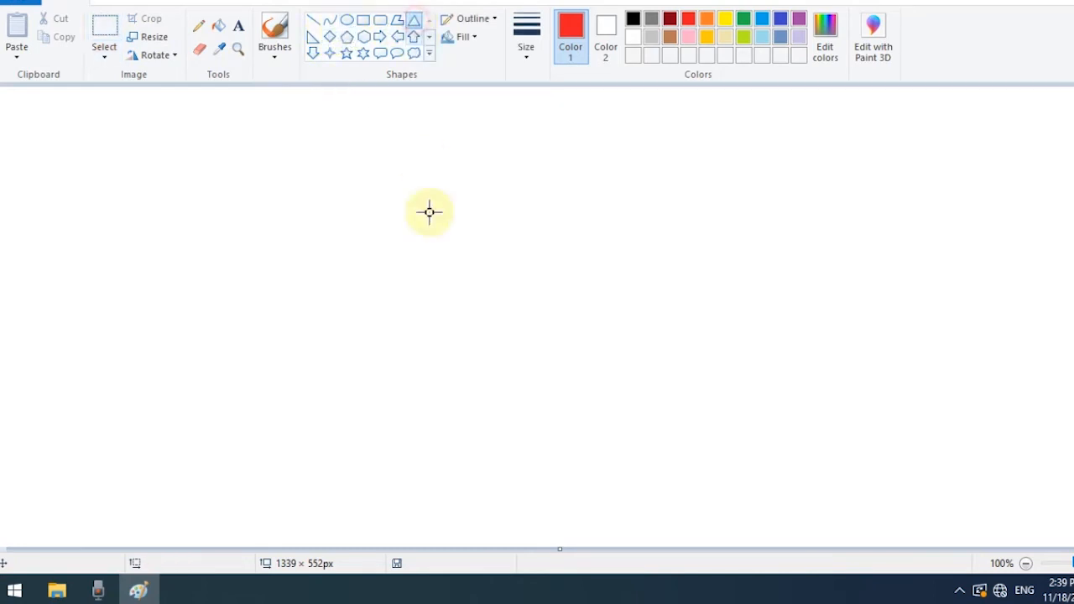
{"action": "left_click", "coordinate": [633, 19]}
{"action": "left_click_drag", "start_coordinate": [245, 282], "coordinate": [358, 349]}
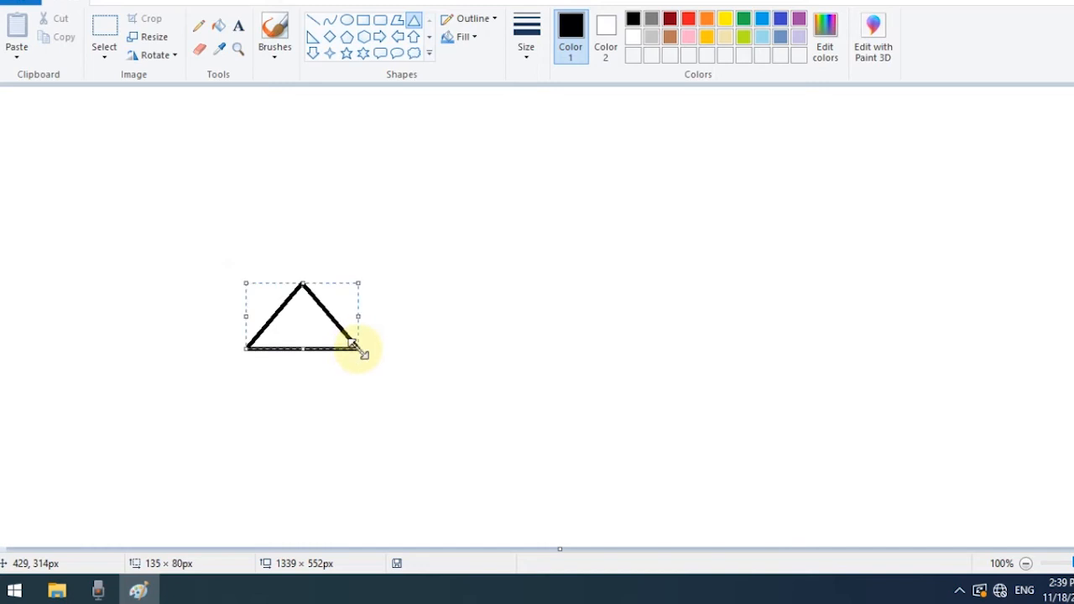
{"action": "left_click", "coordinate": [286, 412]}
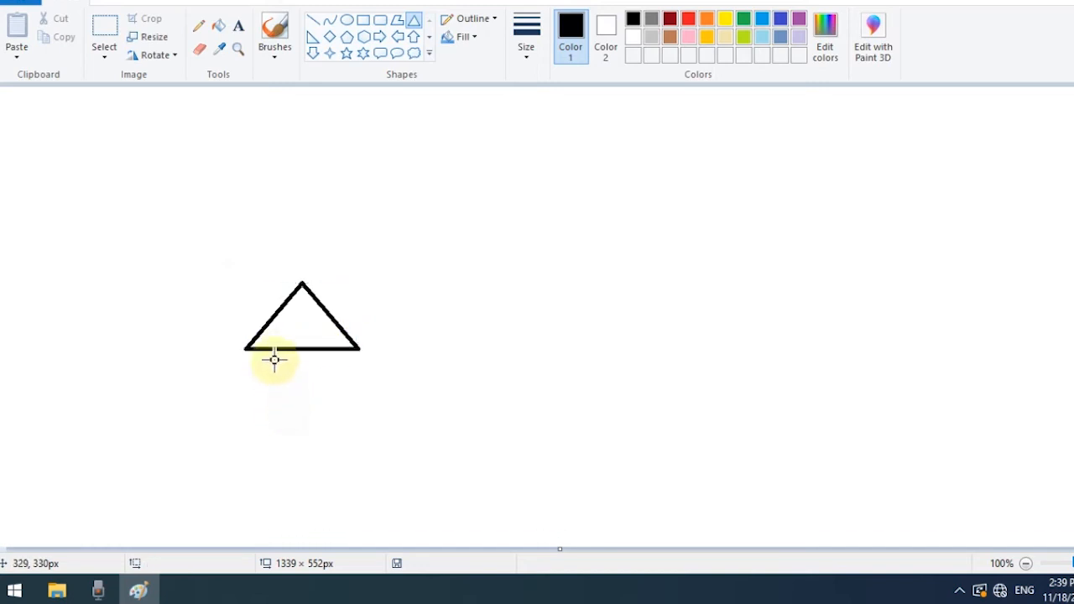
- Draw a black rectangle slightly narrower than the roof, centered directly beneath the triangle, as the body of the house
{"action": "left_click_drag", "start_coordinate": [272, 352], "coordinate": [334, 421]}
{"action": "key", "text": "ctrl+z"}
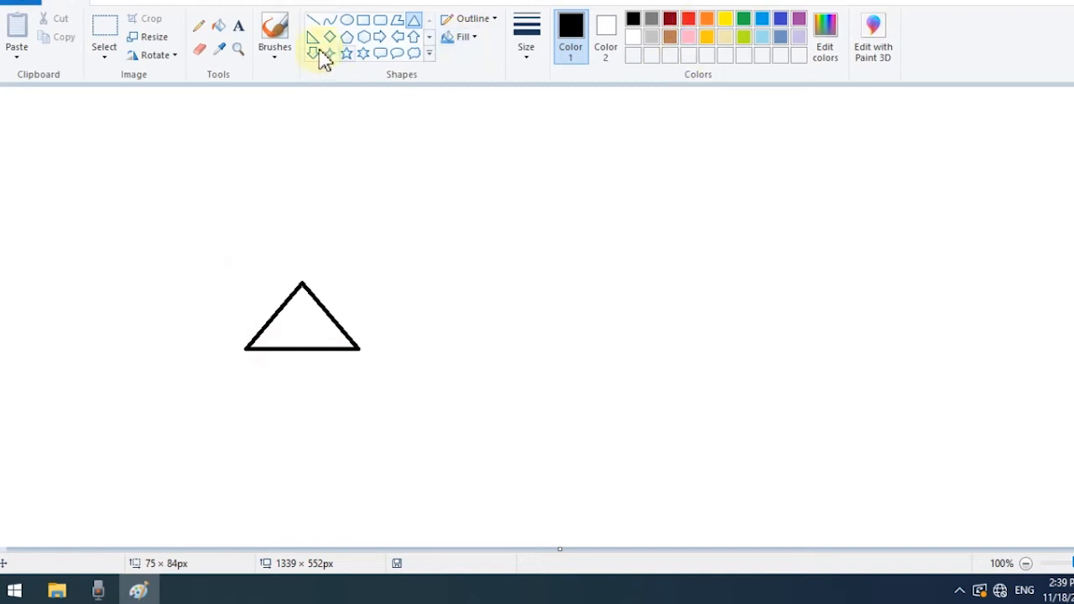
{"action": "left_click", "coordinate": [360, 21]}
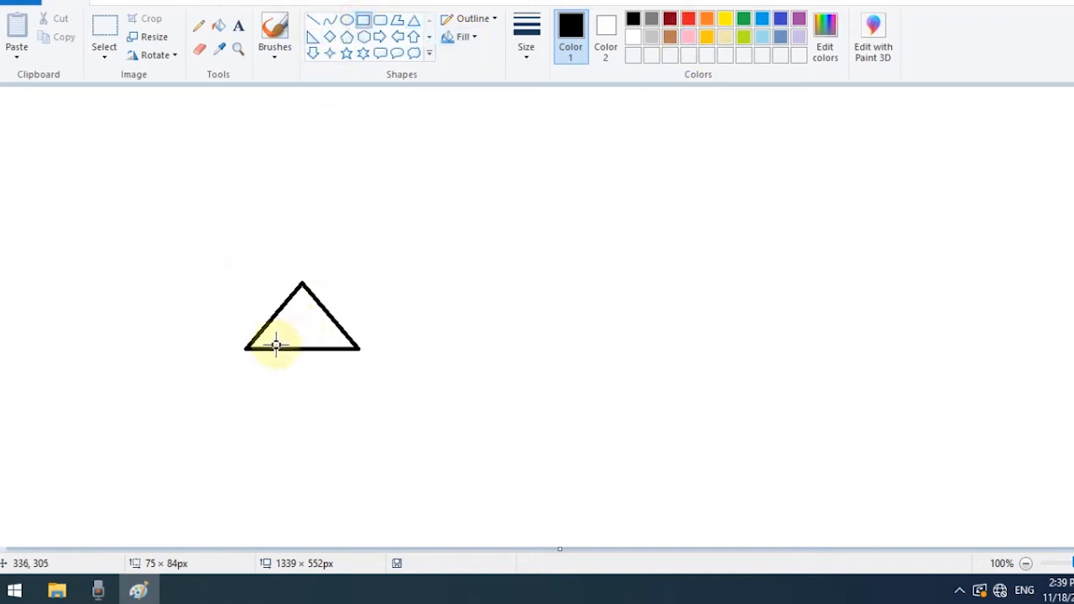
{"action": "left_click_drag", "start_coordinate": [265, 352], "coordinate": [342, 413]}
{"action": "left_click", "coordinate": [403, 256]}
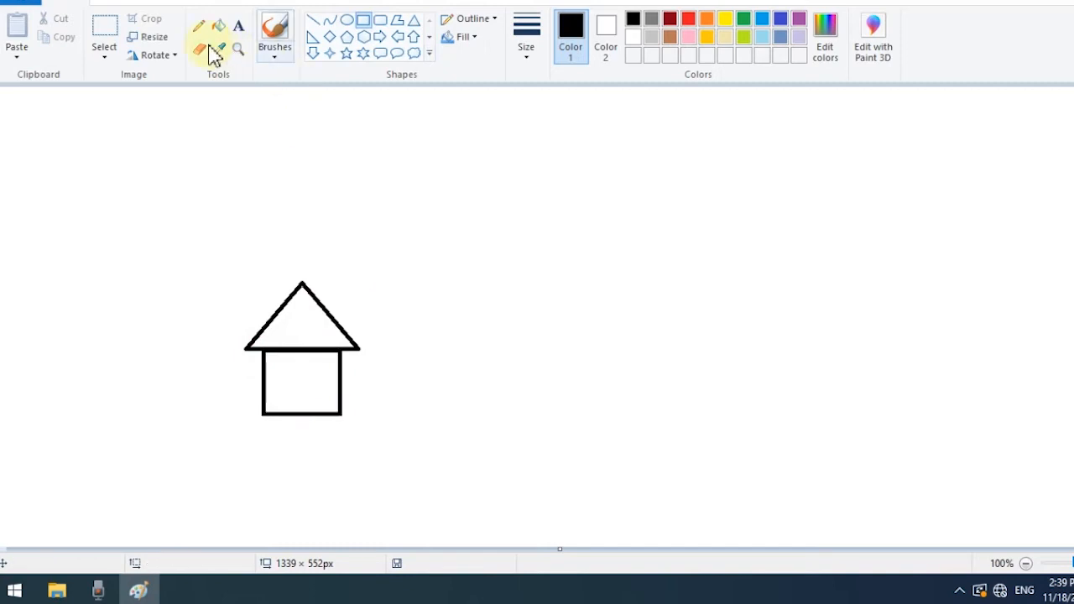
- Select an area of about 197 × 215 px around the house, copy it, and move it to the canvas's lower-left corner
{"action": "left_click", "coordinate": [113, 39]}
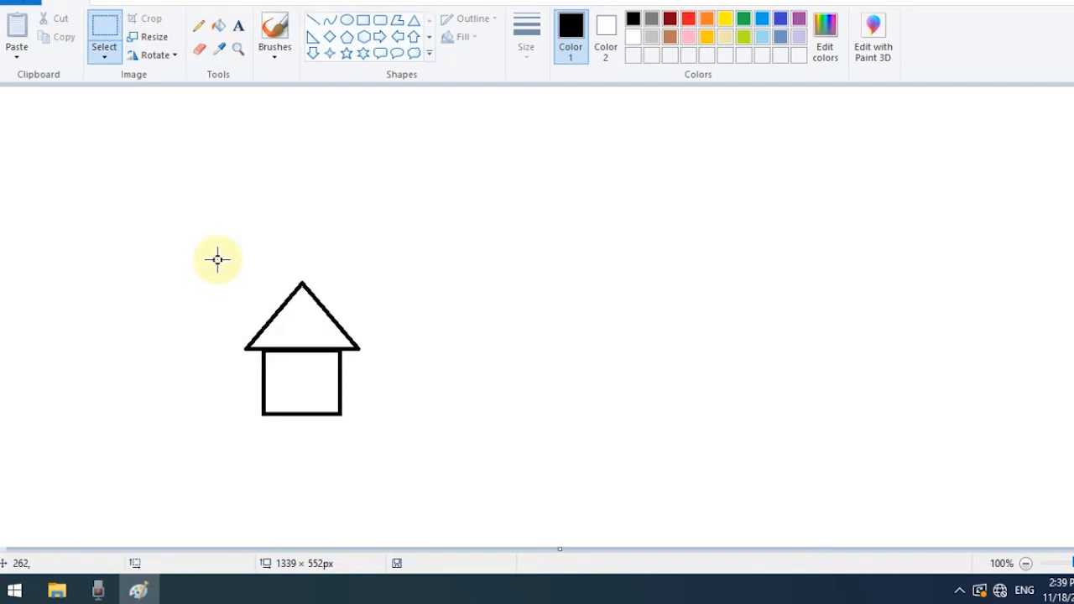
{"action": "left_click_drag", "start_coordinate": [218, 257], "coordinate": [384, 435]}
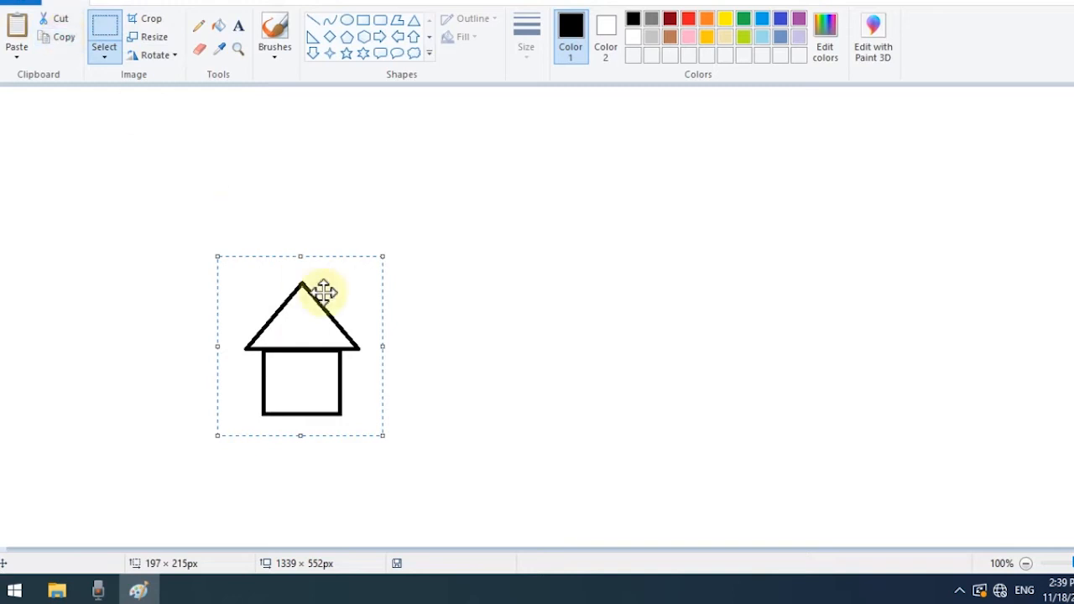
{"action": "left_click_drag", "start_coordinate": [324, 310], "coordinate": [146, 377]}
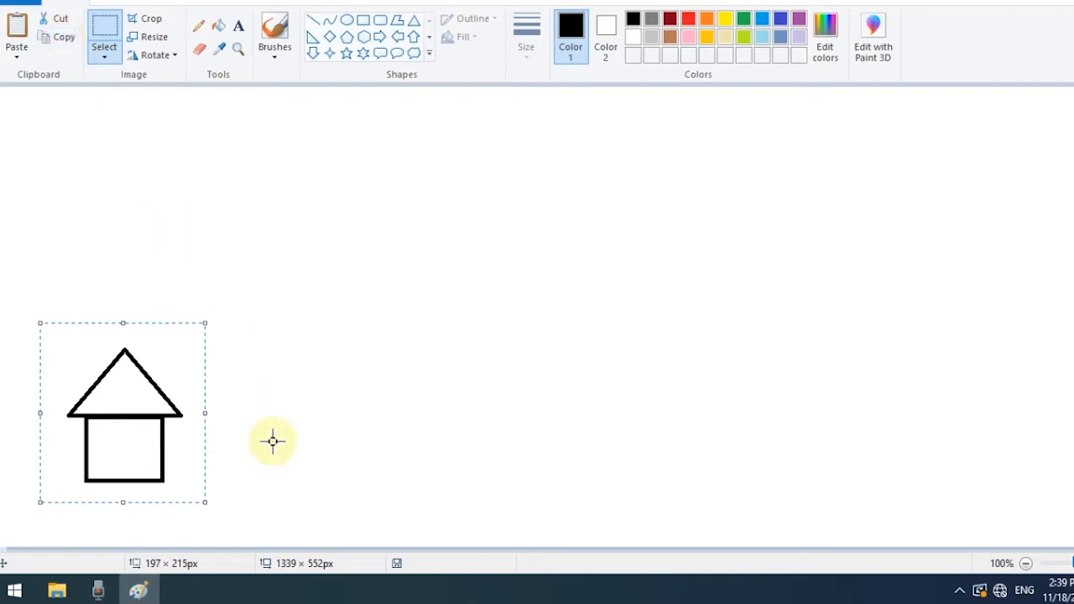
{"action": "left_click_drag", "start_coordinate": [123, 425], "coordinate": [90, 419]}
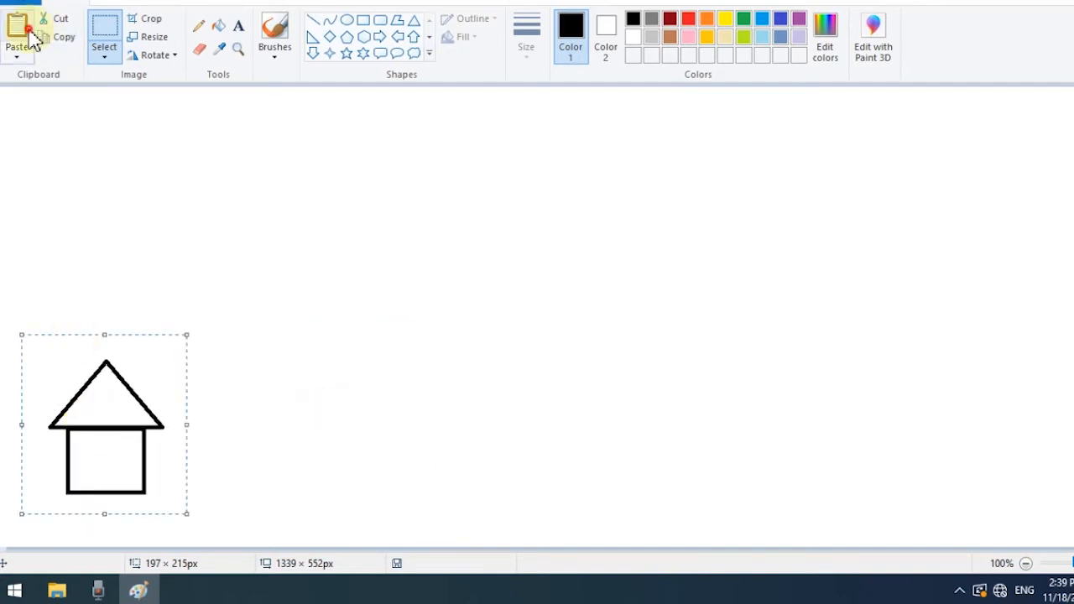
- Paste three copies of the house and place them side by side in an evenly spaced row beside the first one
{"action": "left_click", "coordinate": [18, 31]}
{"action": "left_click_drag", "start_coordinate": [72, 168], "coordinate": [355, 420]}
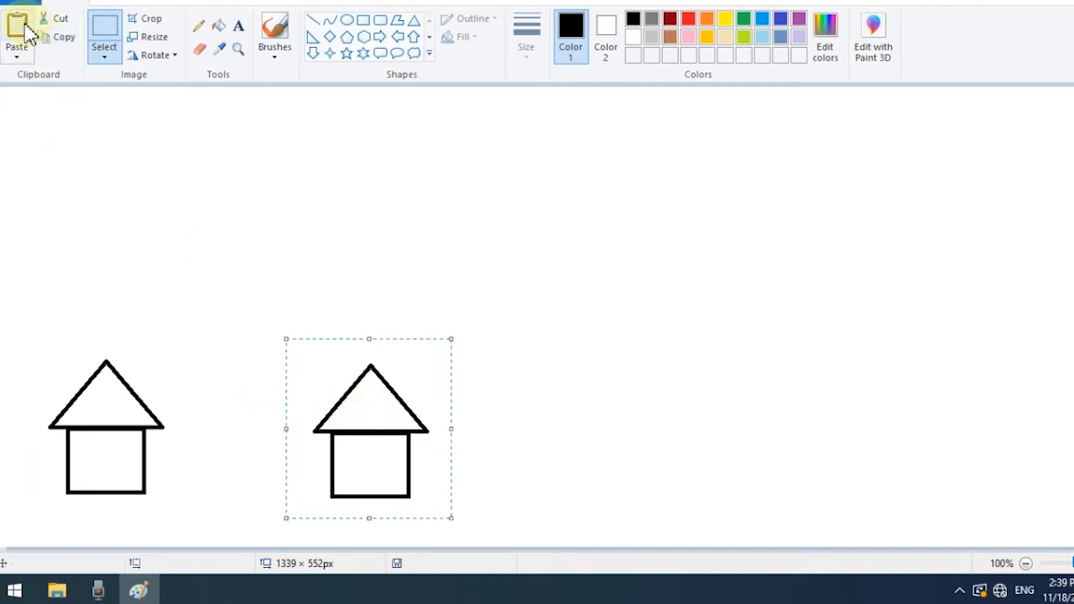
{"action": "left_click", "coordinate": [28, 32]}
{"action": "left_click_drag", "start_coordinate": [84, 162], "coordinate": [653, 414]}
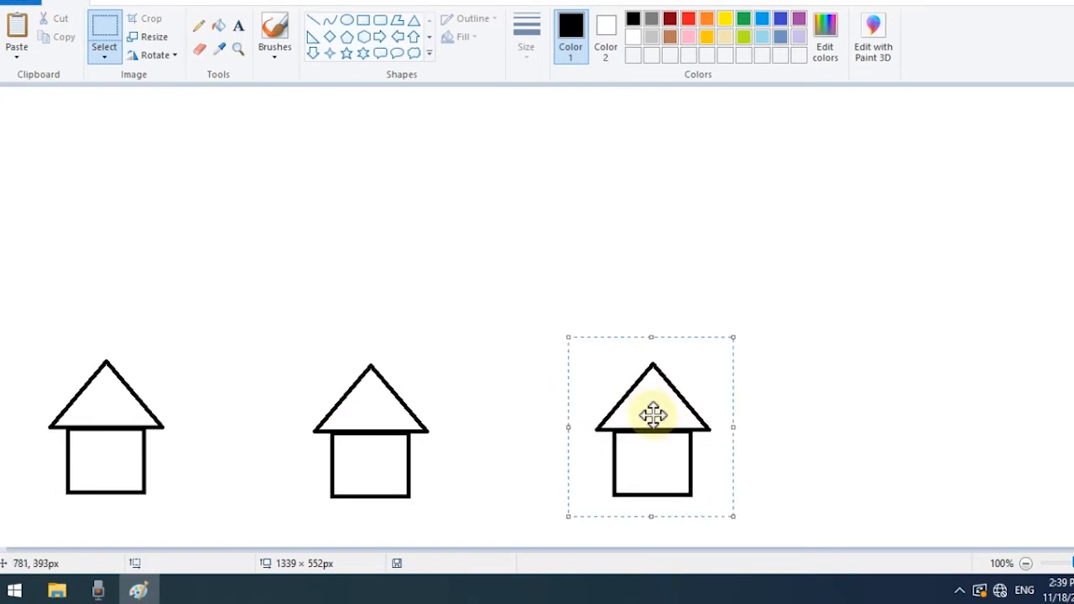
{"action": "left_click", "coordinate": [18, 27]}
{"action": "left_click_drag", "start_coordinate": [73, 140], "coordinate": [0, 0]}
{"action": "left_click_drag", "start_coordinate": [815, 432], "coordinate": [922, 394]}
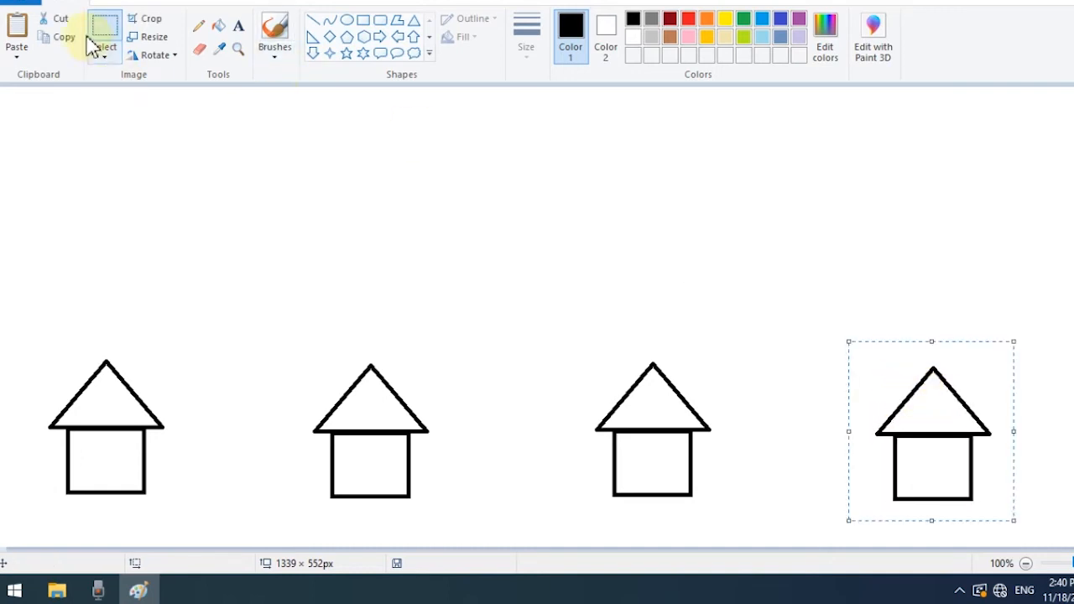
- Paste three more copies of the house and arrange them in an evenly spaced row above the existing four
{"action": "left_click", "coordinate": [28, 25]}
{"action": "left_click_drag", "start_coordinate": [103, 174], "coordinate": [242, 213]}
{"action": "left_click", "coordinate": [14, 28]}
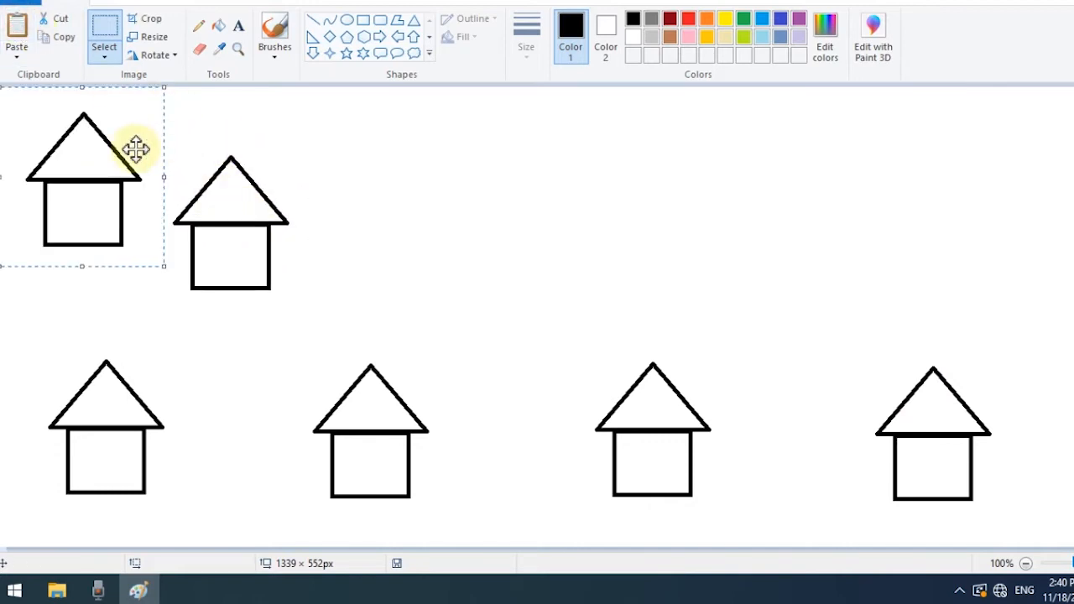
{"action": "left_click_drag", "start_coordinate": [112, 156], "coordinate": [555, 203]}
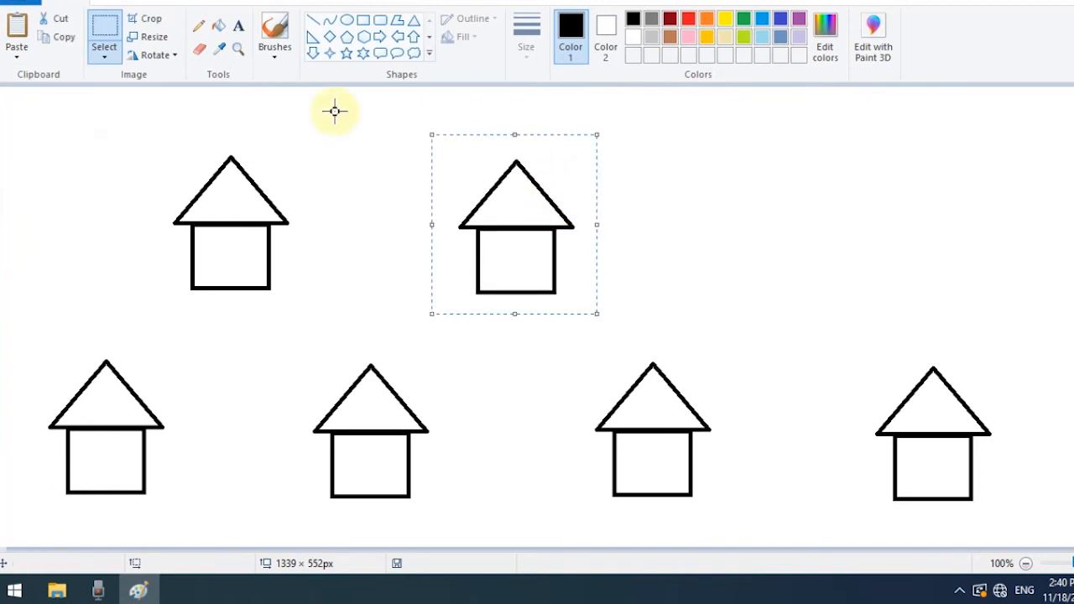
{"action": "left_click", "coordinate": [17, 27]}
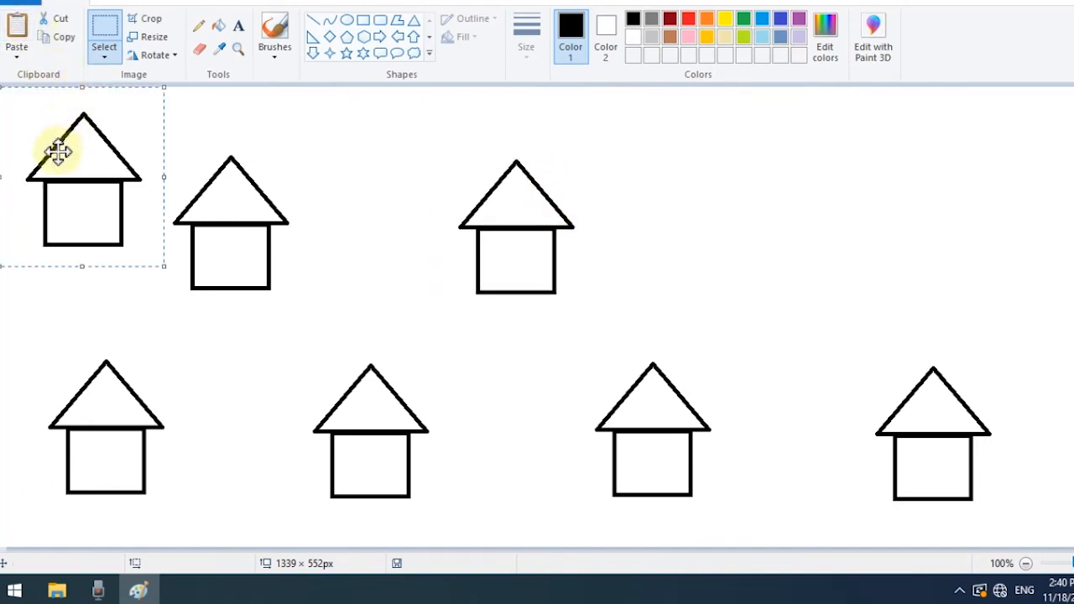
{"action": "left_click_drag", "start_coordinate": [67, 156], "coordinate": [794, 197]}
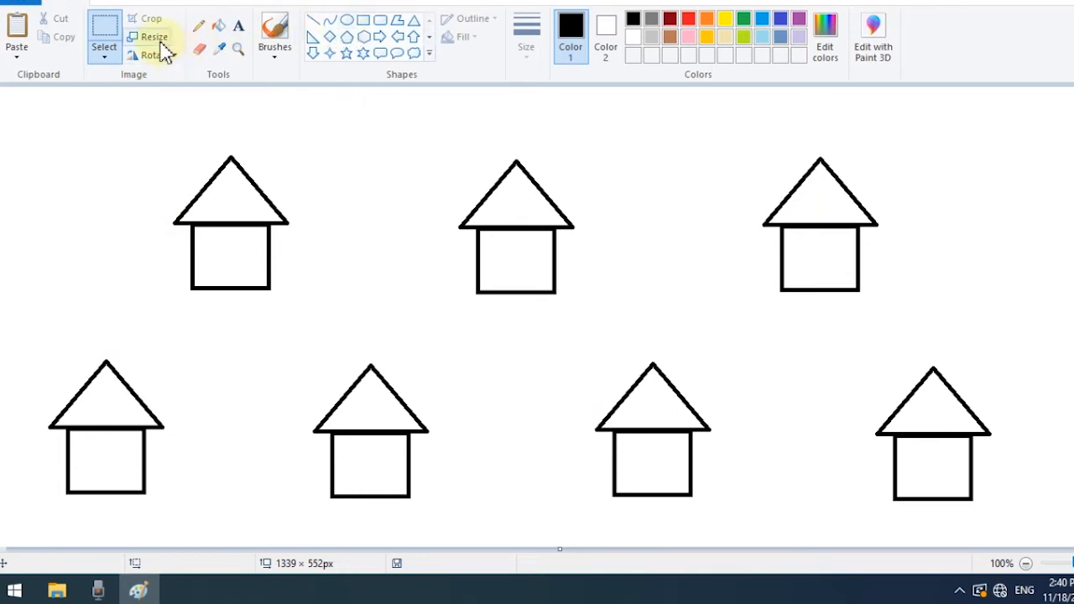
- Fill the body of the upper row's middle house green and that of its rightmost house indigo
{"action": "left_click", "coordinate": [219, 28]}
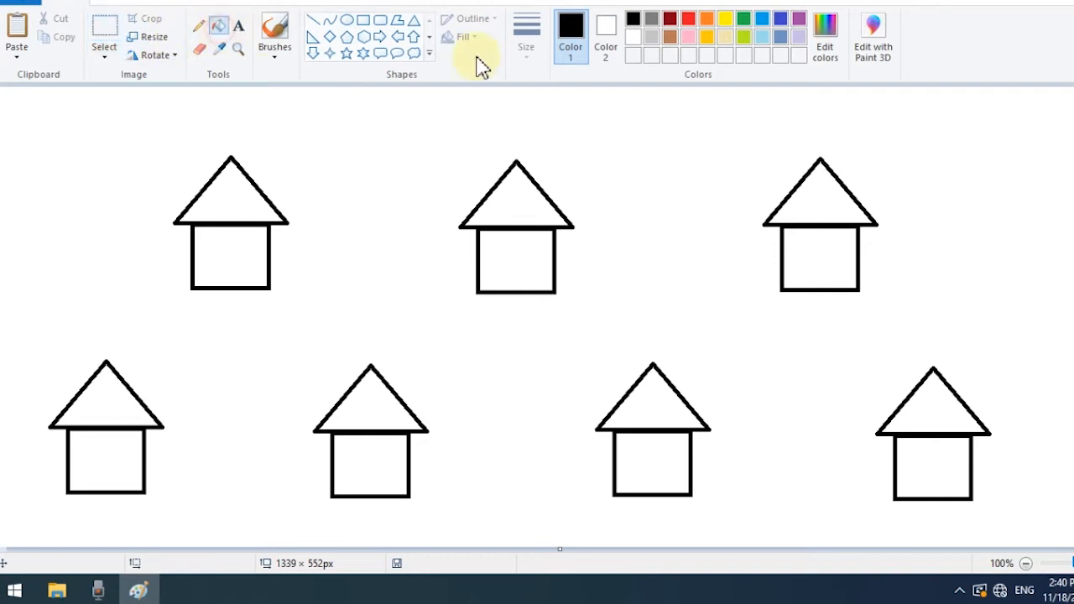
{"action": "left_click", "coordinate": [743, 19]}
{"action": "left_click", "coordinate": [546, 250]}
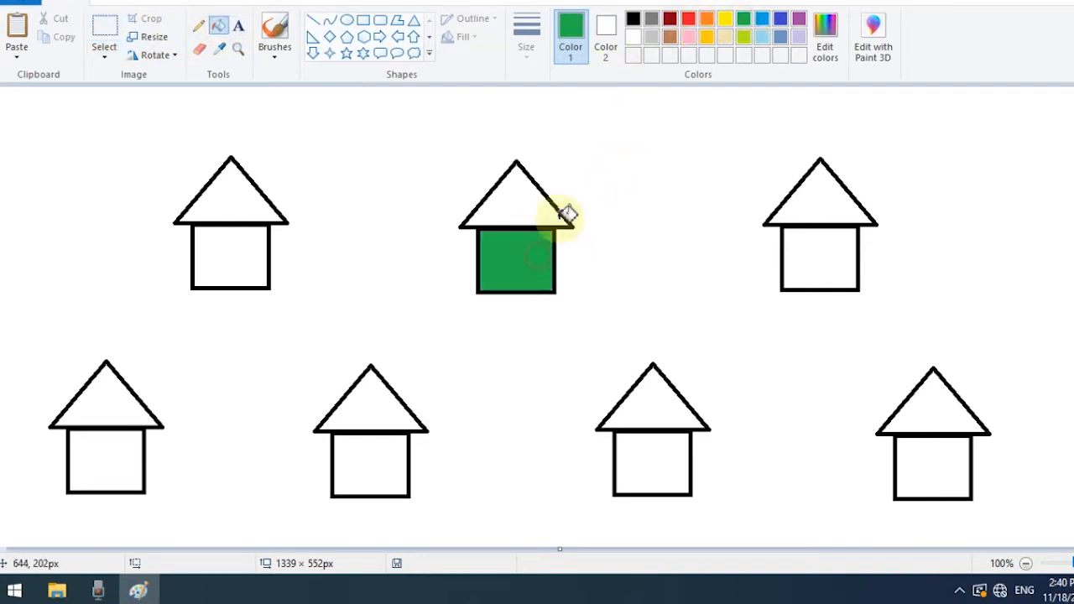
{"action": "left_click", "coordinate": [780, 22]}
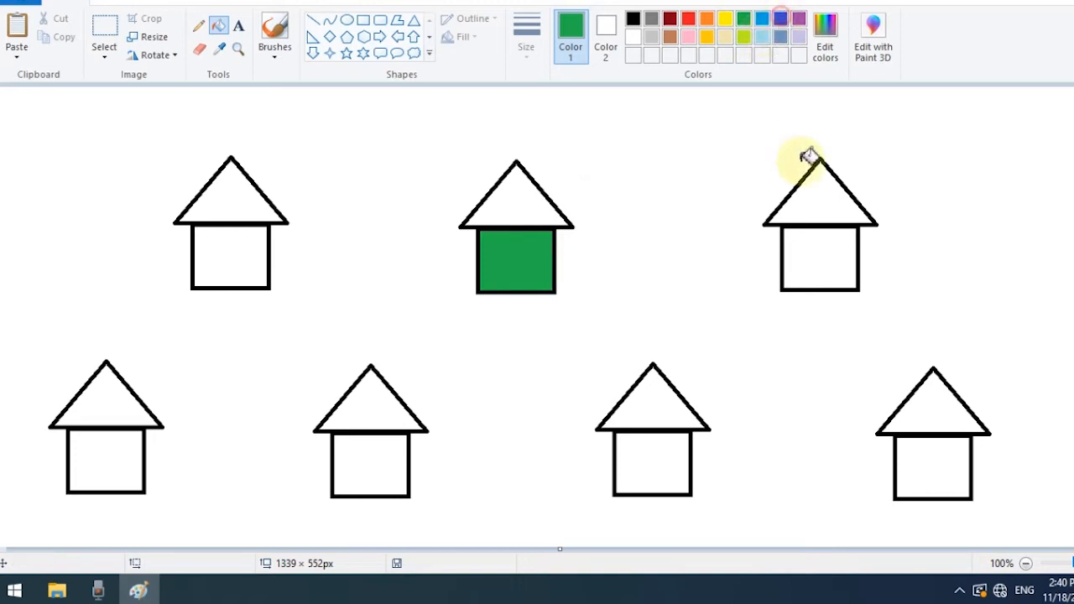
{"action": "left_click", "coordinate": [828, 233]}
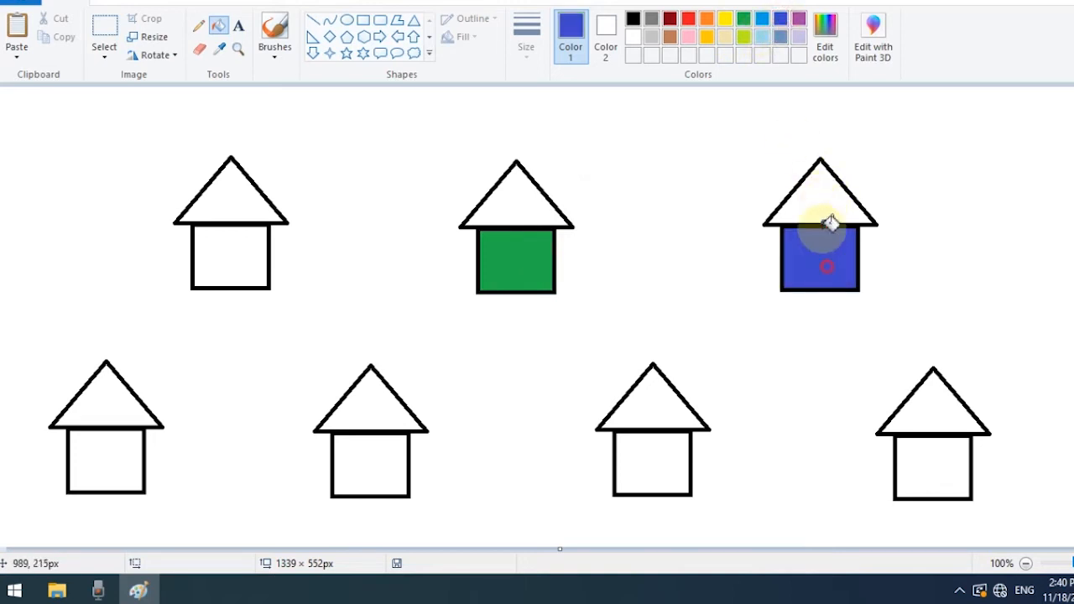
- Fill the body of the lower row's second house purple and that of the third house yellow
{"action": "left_click", "coordinate": [798, 21]}
{"action": "left_click", "coordinate": [377, 467]}
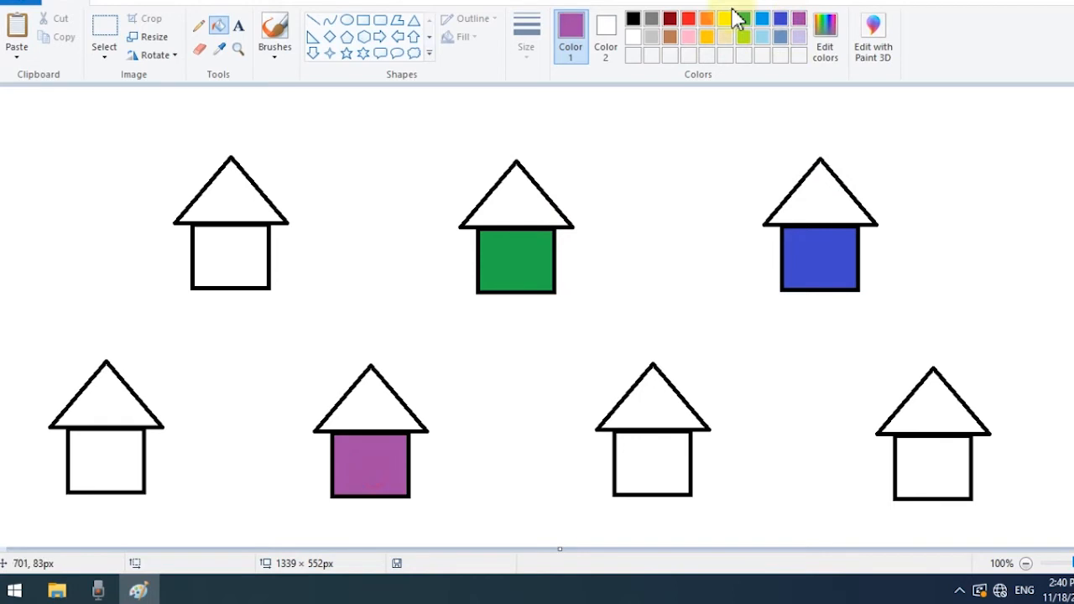
{"action": "left_click", "coordinate": [727, 20]}
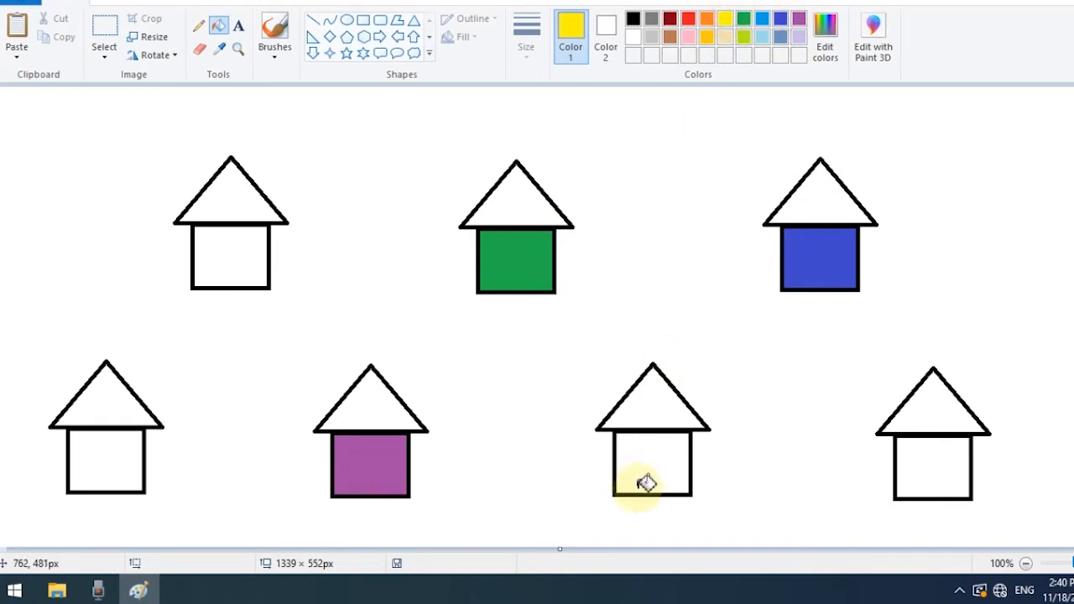
{"action": "left_click", "coordinate": [645, 483]}
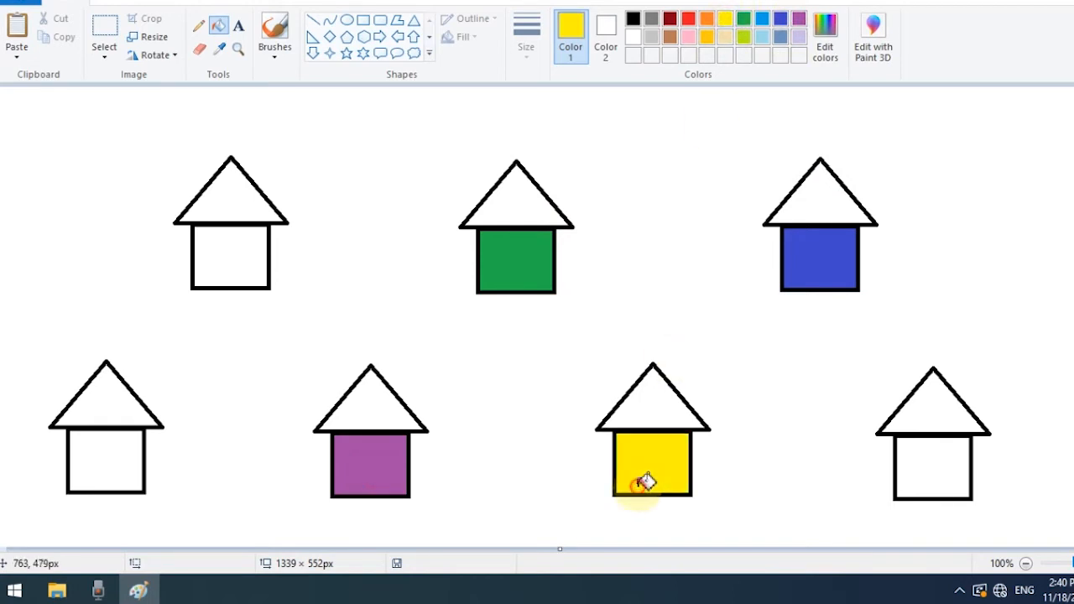
- Fill the bodies of the lower row's first house red, its fourth house dark red, and the upper row's first house rose pink
{"action": "left_click", "coordinate": [686, 20]}
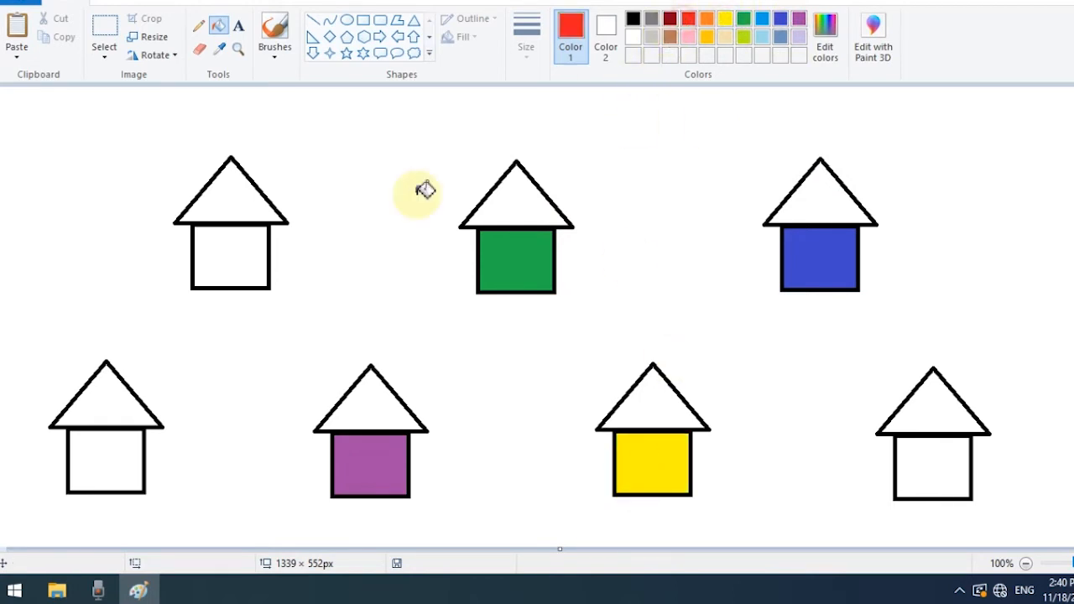
{"action": "left_click", "coordinate": [119, 448]}
{"action": "left_click", "coordinate": [669, 21]}
{"action": "left_click", "coordinate": [945, 458]}
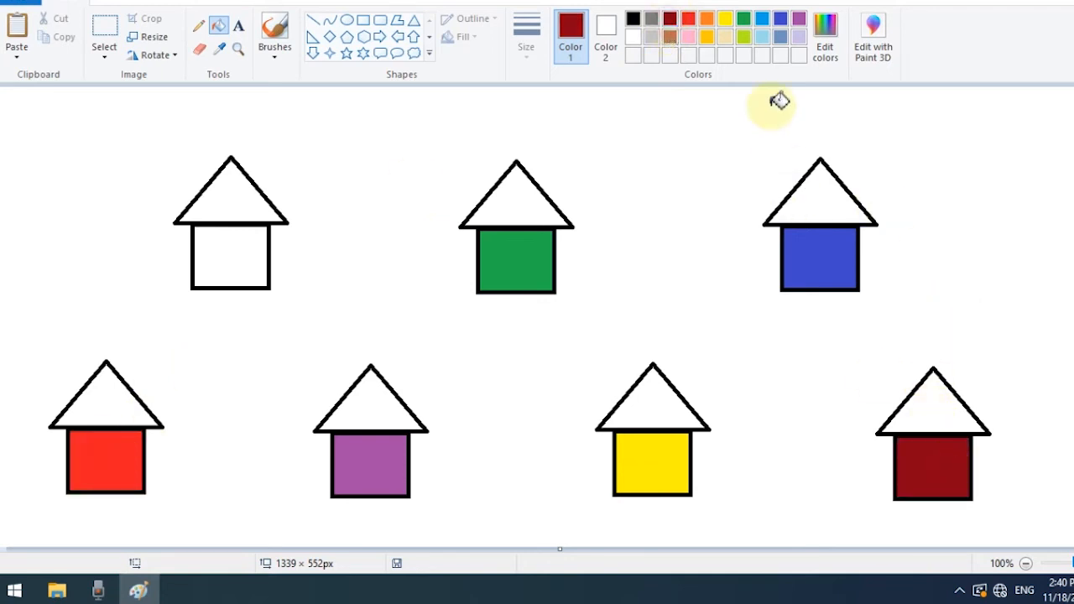
{"action": "left_click", "coordinate": [692, 39]}
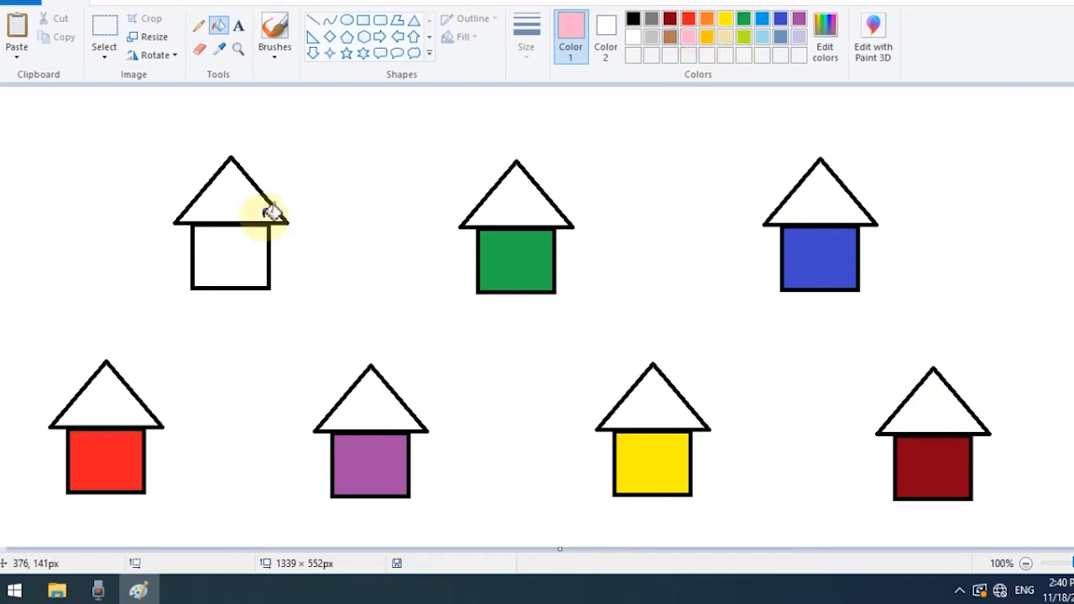
{"action": "left_click", "coordinate": [243, 236]}
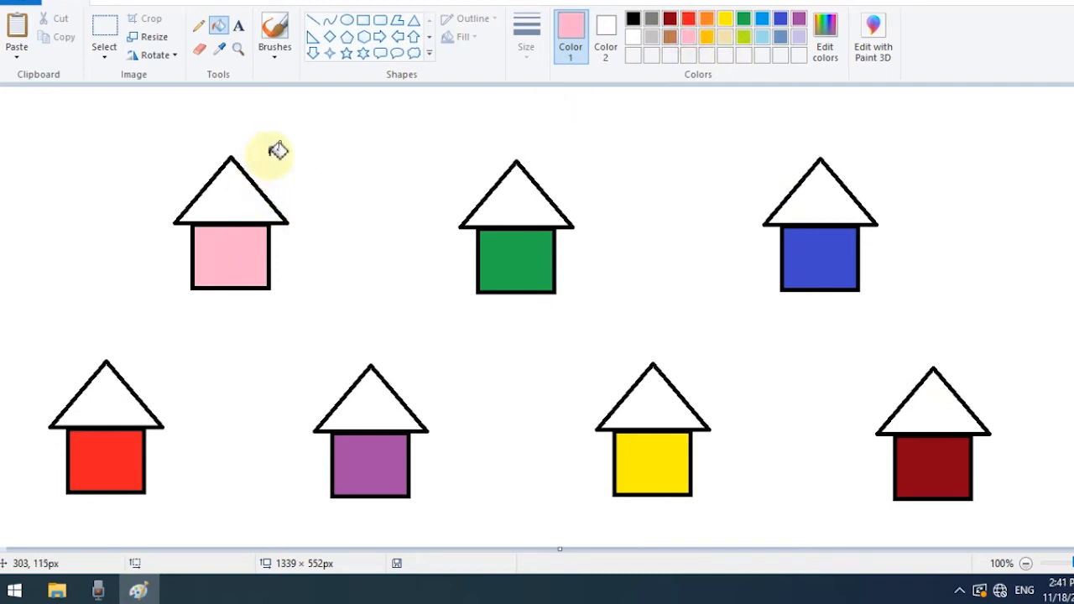
- Draw a black vertical line about 188 px long left of the pink house as a flagpole
{"action": "left_click", "coordinate": [634, 21]}
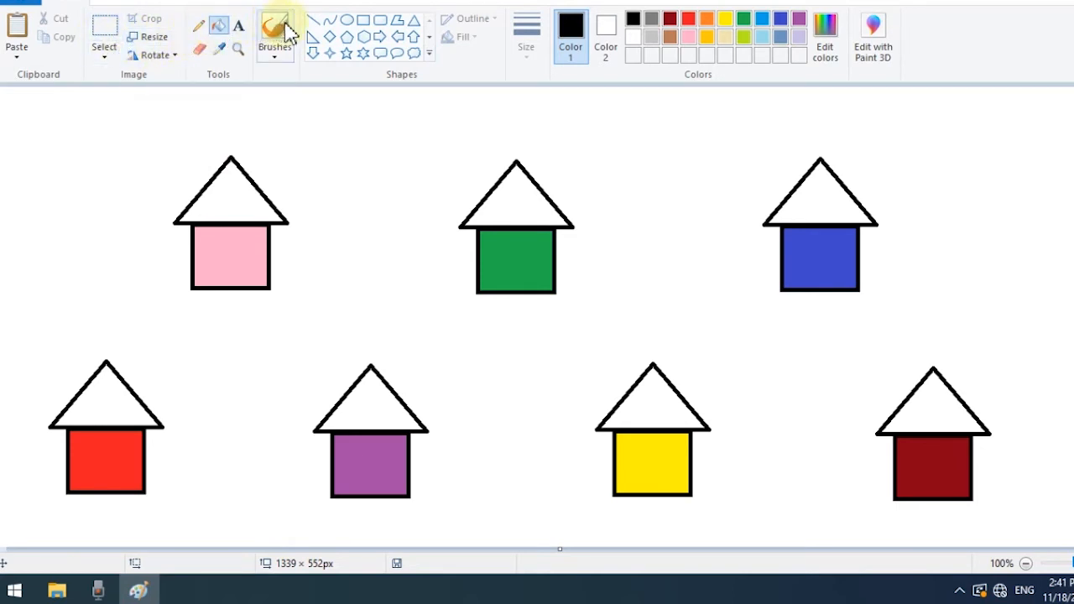
{"action": "left_click", "coordinate": [312, 20]}
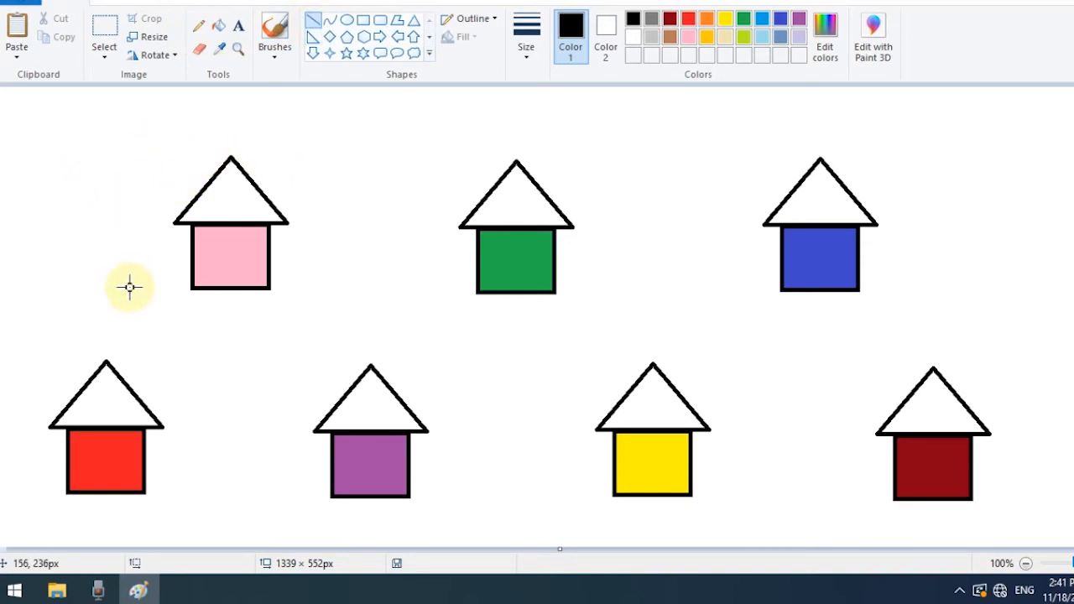
{"action": "left_click_drag", "start_coordinate": [104, 282], "coordinate": [102, 128]}
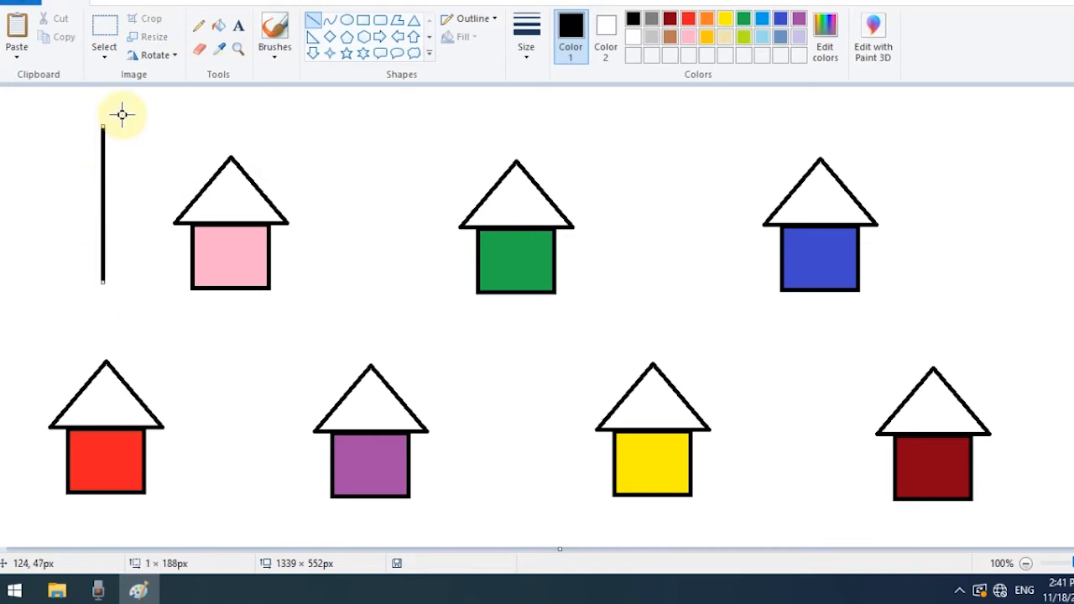
- Draw a black rectangle to the left of the pole's top as a flag and split it in half with a horizontal line about 103 px long
{"action": "left_click", "coordinate": [362, 20]}
{"action": "left_click_drag", "start_coordinate": [102, 129], "coordinate": [15, 184]}
{"action": "left_click", "coordinate": [183, 137]}
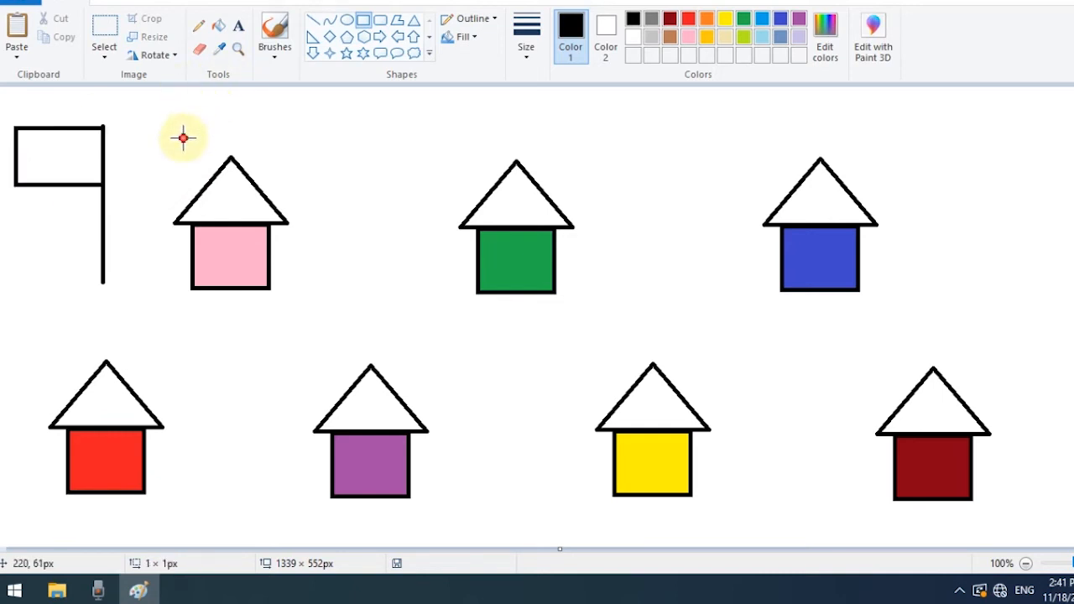
{"action": "left_click", "coordinate": [313, 20]}
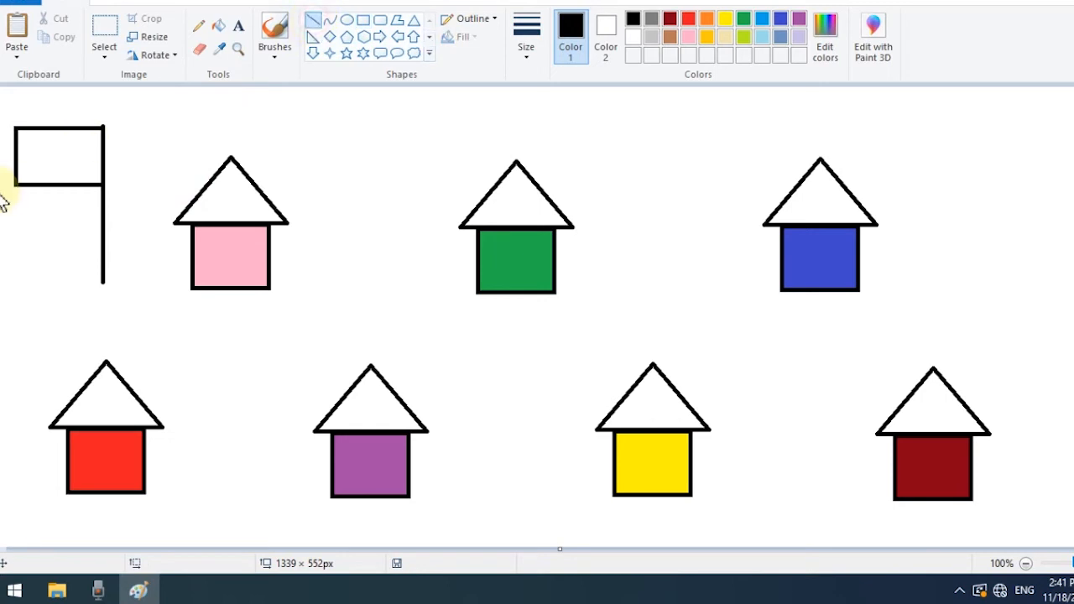
{"action": "left_click_drag", "start_coordinate": [16, 157], "coordinate": [103, 156]}
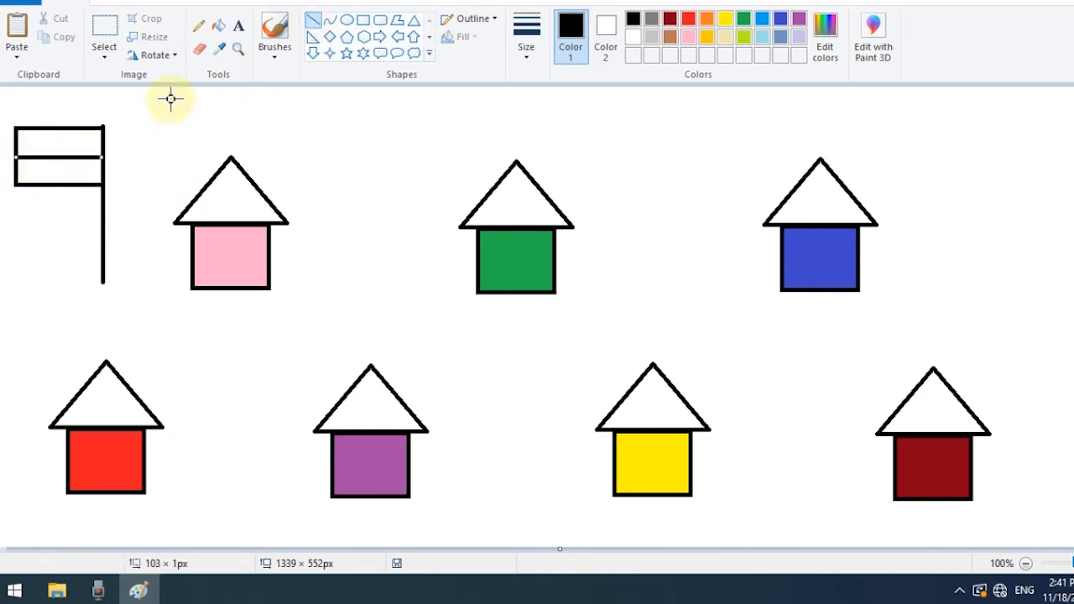
- Fill the upper half of the flag red
{"action": "left_click", "coordinate": [218, 28]}
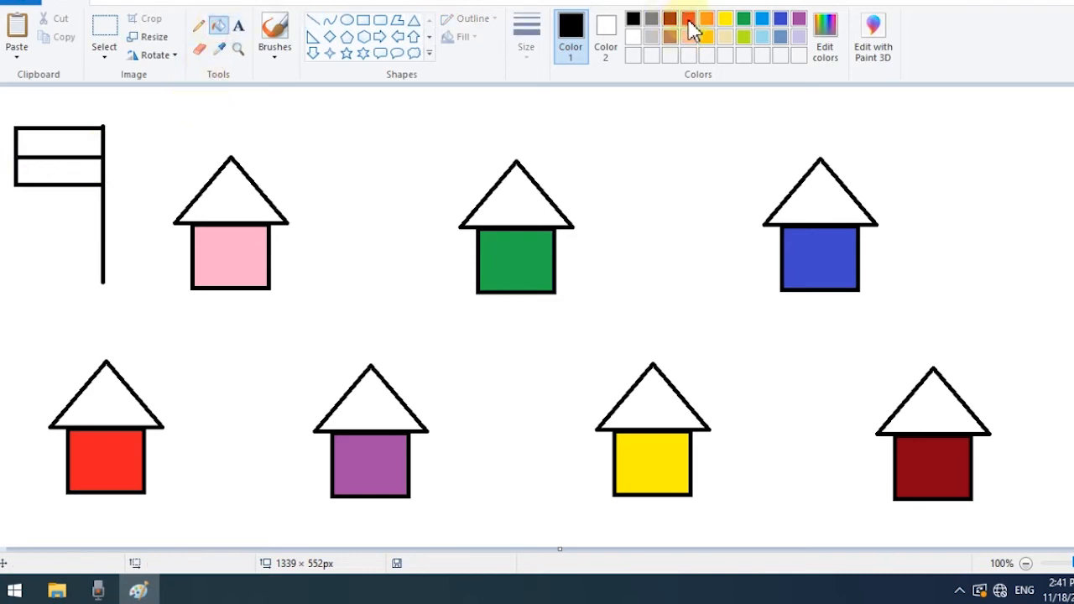
{"action": "left_click", "coordinate": [689, 20]}
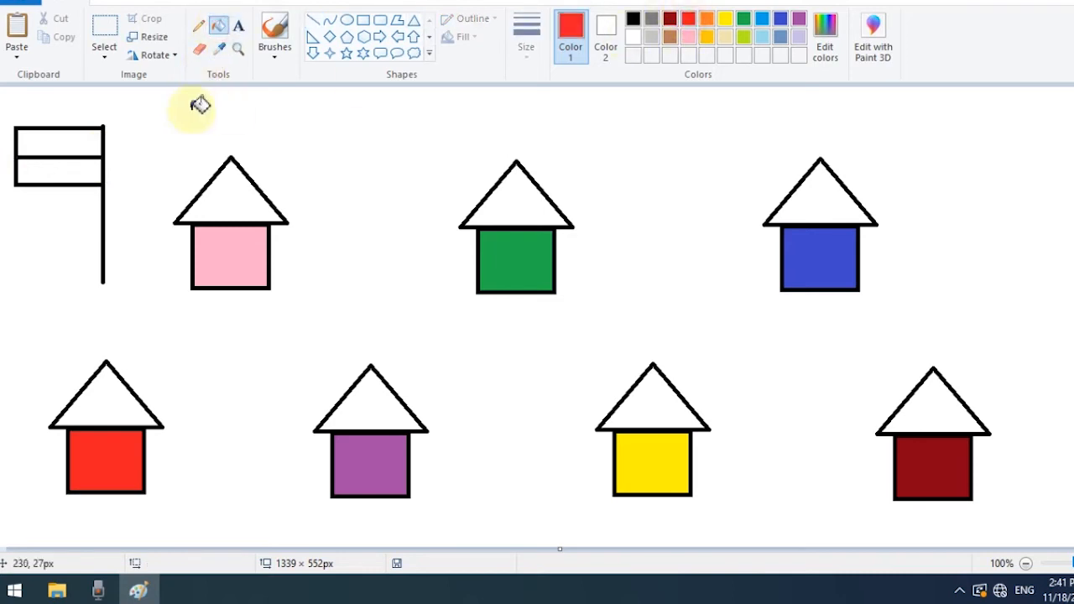
{"action": "left_click", "coordinate": [72, 144]}
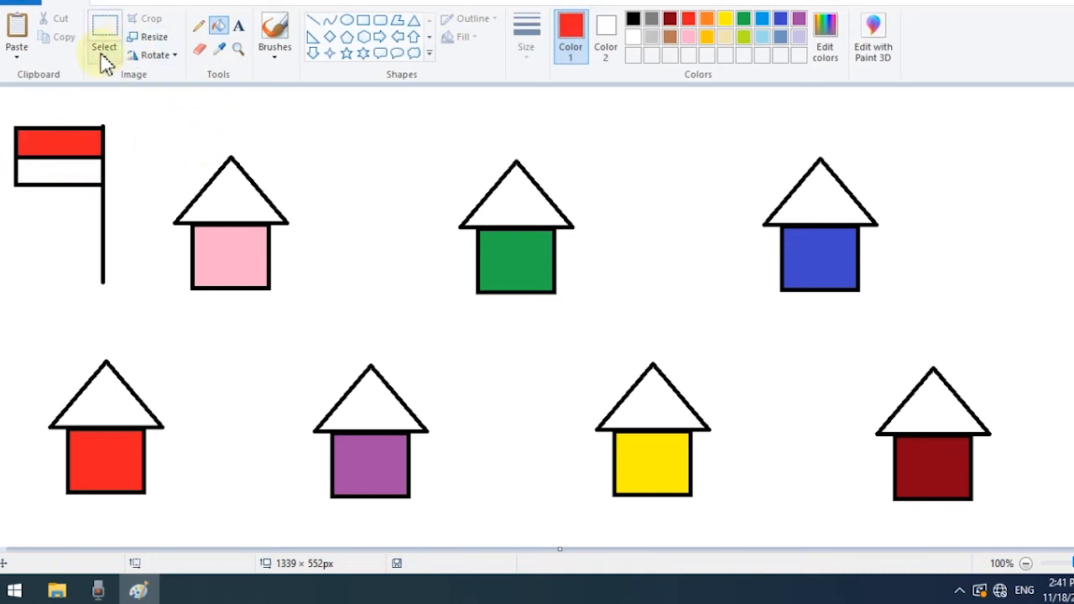
- Select an area of about 127 × 203 px around the flag and its pole and move it closer to the pink house
{"action": "left_click", "coordinate": [103, 31]}
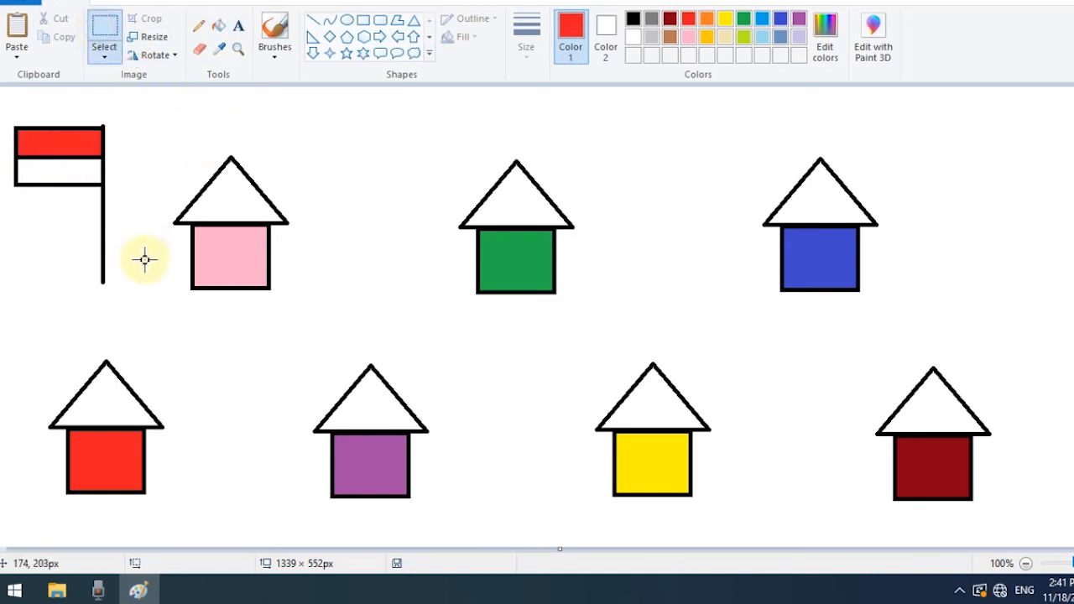
{"action": "left_click_drag", "start_coordinate": [115, 287], "coordinate": [2, 128]}
{"action": "left_click_drag", "start_coordinate": [58, 156], "coordinate": [104, 179]}
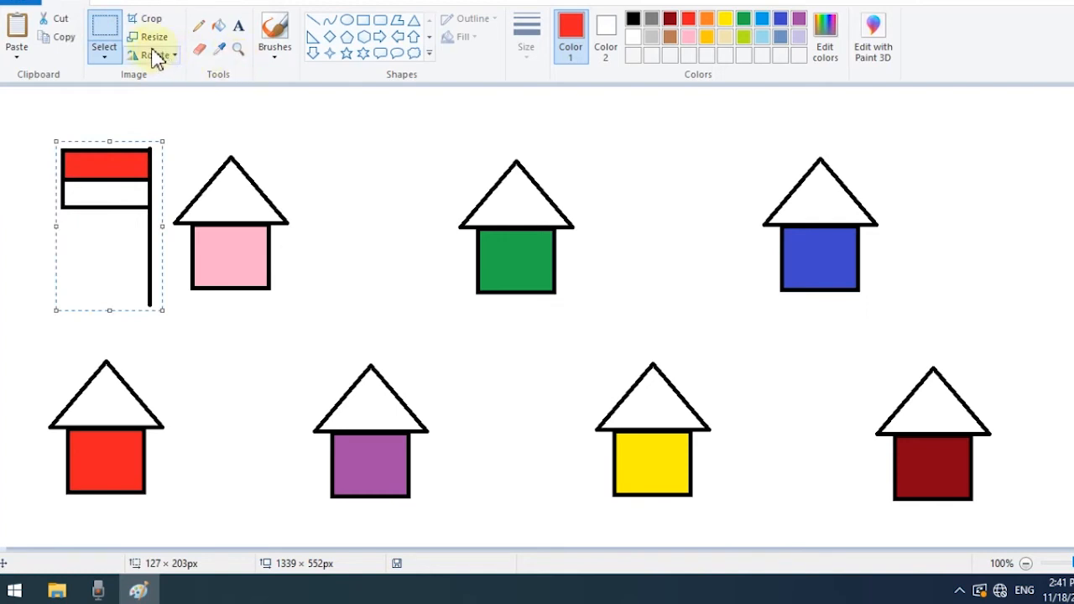
- Copy the selected flag and paste two copies, placing one left of the green house and one left of the blue house
{"action": "left_click", "coordinate": [65, 42]}
{"action": "left_click", "coordinate": [18, 28]}
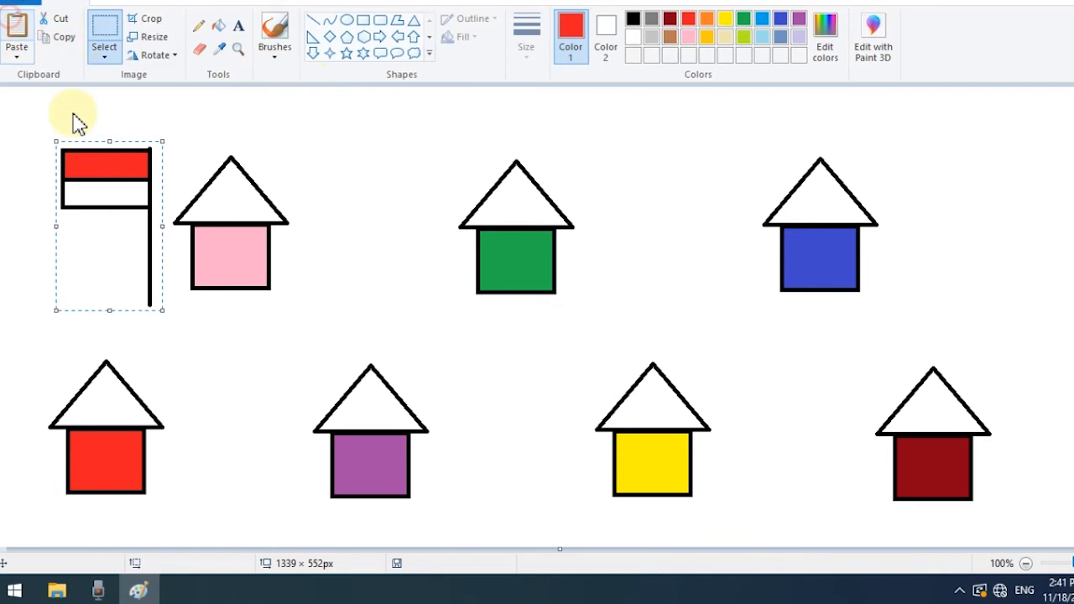
{"action": "left_click_drag", "start_coordinate": [84, 193], "coordinate": [425, 252]}
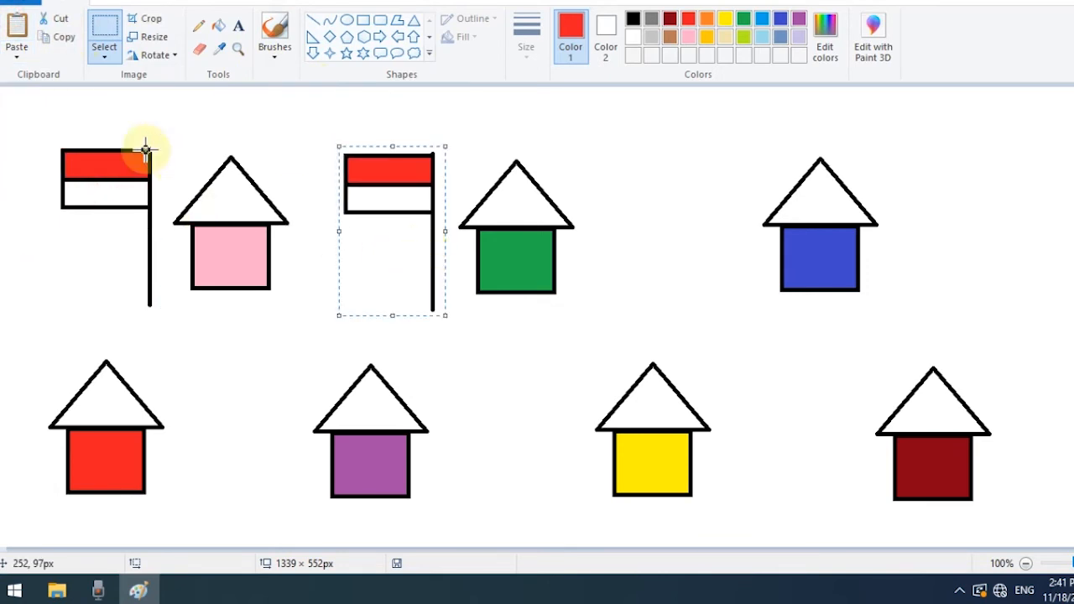
{"action": "left_click", "coordinate": [31, 52]}
{"action": "left_click_drag", "start_coordinate": [58, 154], "coordinate": [697, 212]}
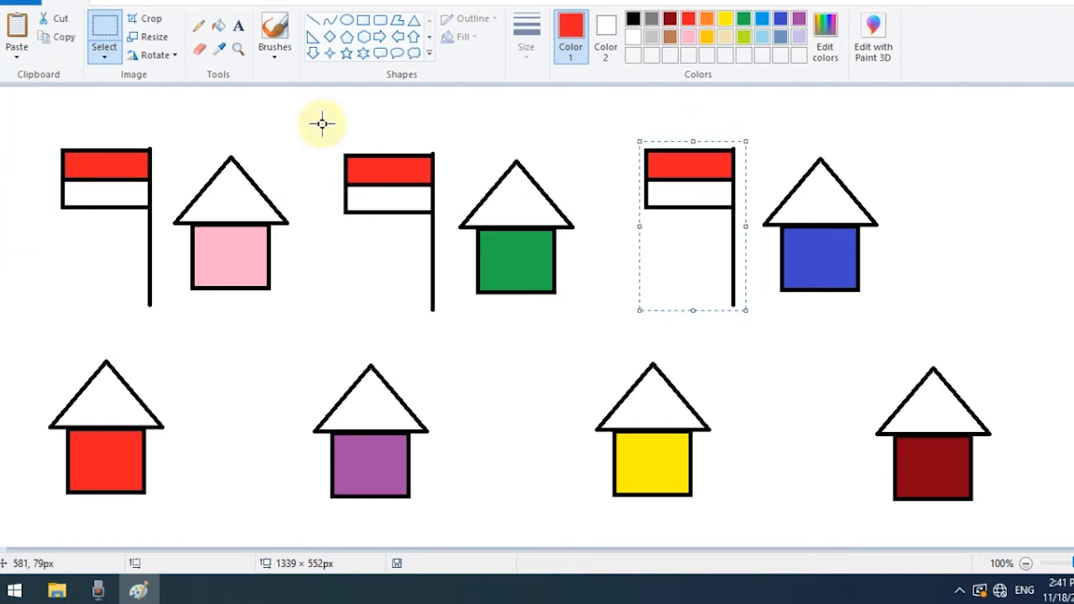
- Paste two more flags in the lower row, placing one left of the purple house and one left of the yellow house
{"action": "left_click", "coordinate": [20, 32]}
{"action": "left_click_drag", "start_coordinate": [39, 144], "coordinate": [208, 395]}
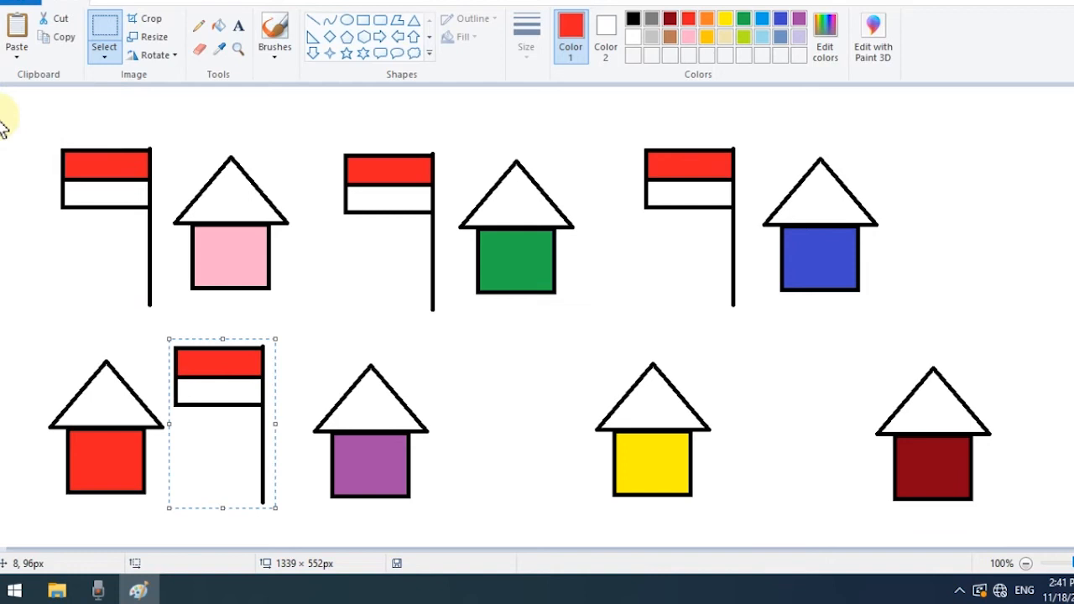
{"action": "left_click", "coordinate": [17, 32]}
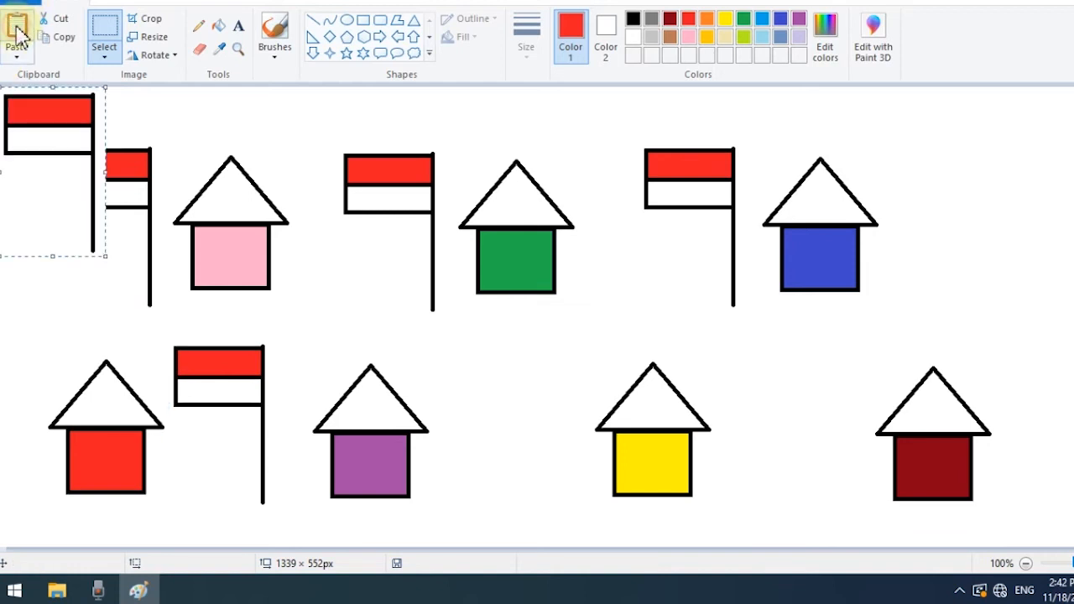
{"action": "left_click_drag", "start_coordinate": [37, 137], "coordinate": [476, 378]}
{"action": "left_click", "coordinate": [20, 37]}
{"action": "left_click", "coordinate": [132, 327]}
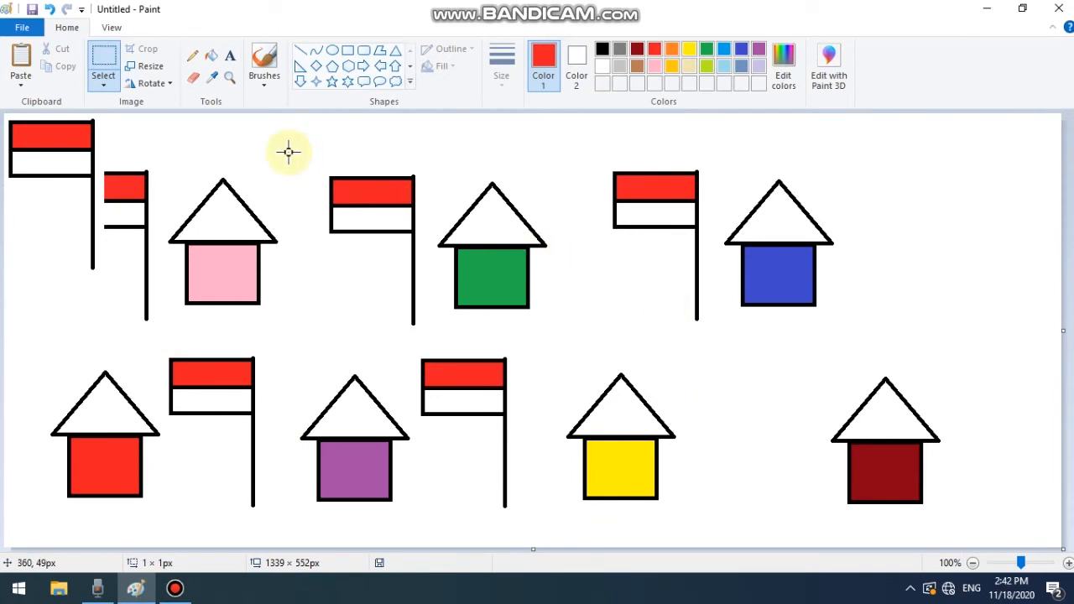
{"action": "left_click", "coordinate": [23, 66]}
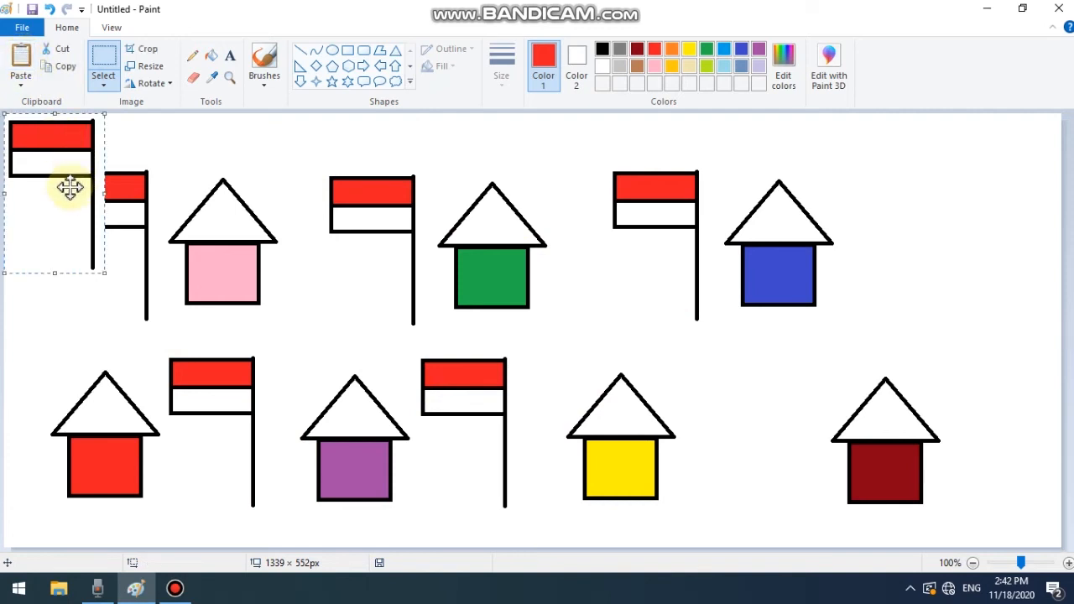
{"action": "left_click_drag", "start_coordinate": [68, 186], "coordinate": [786, 429]}
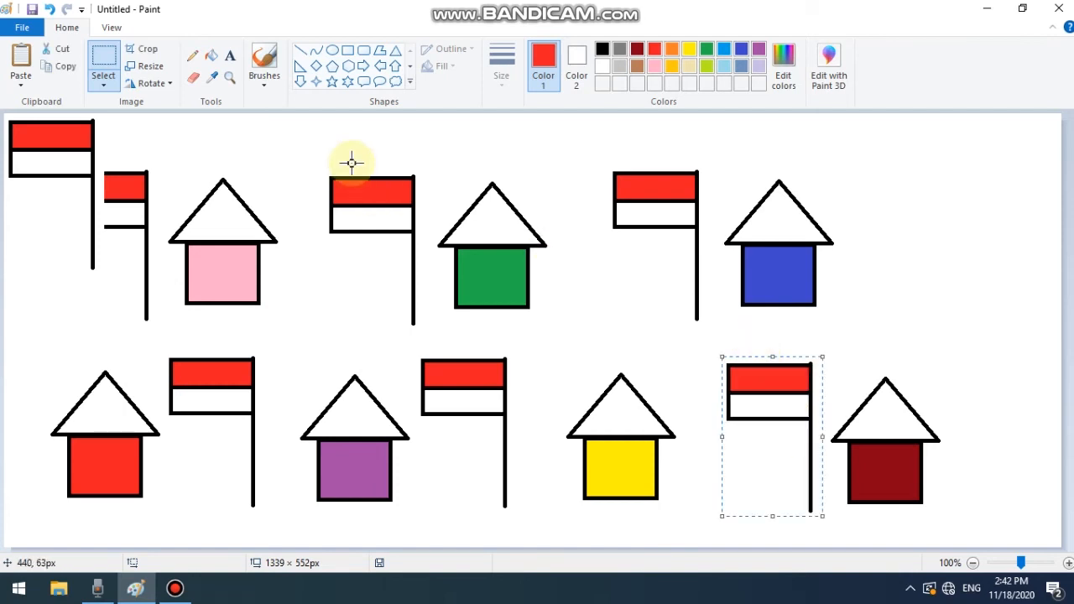
{"action": "key", "text": "ctrl+z"}
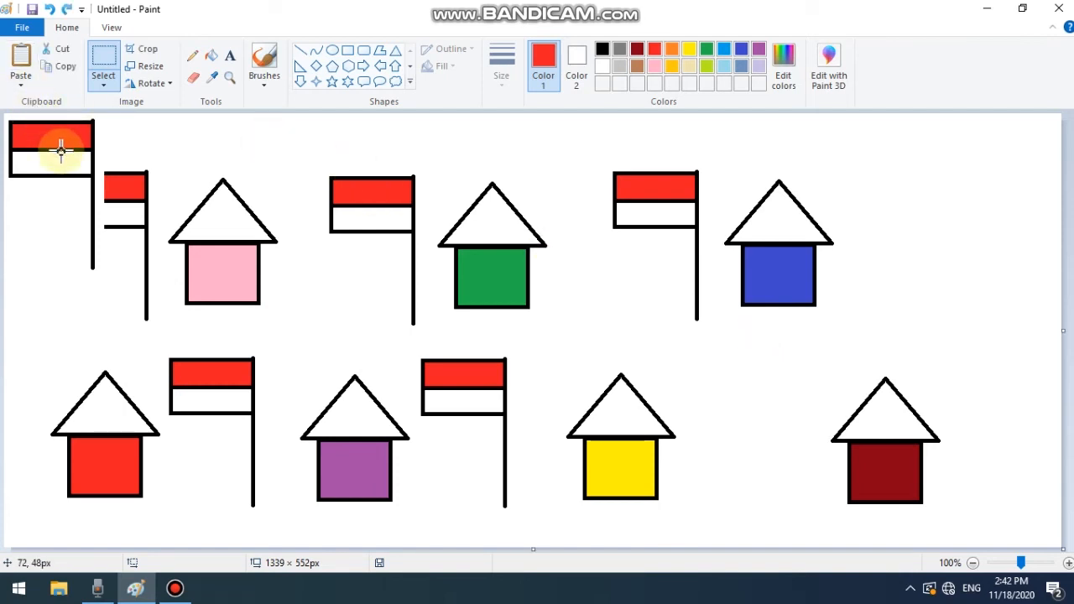
{"action": "key", "text": "ctrl+z"}
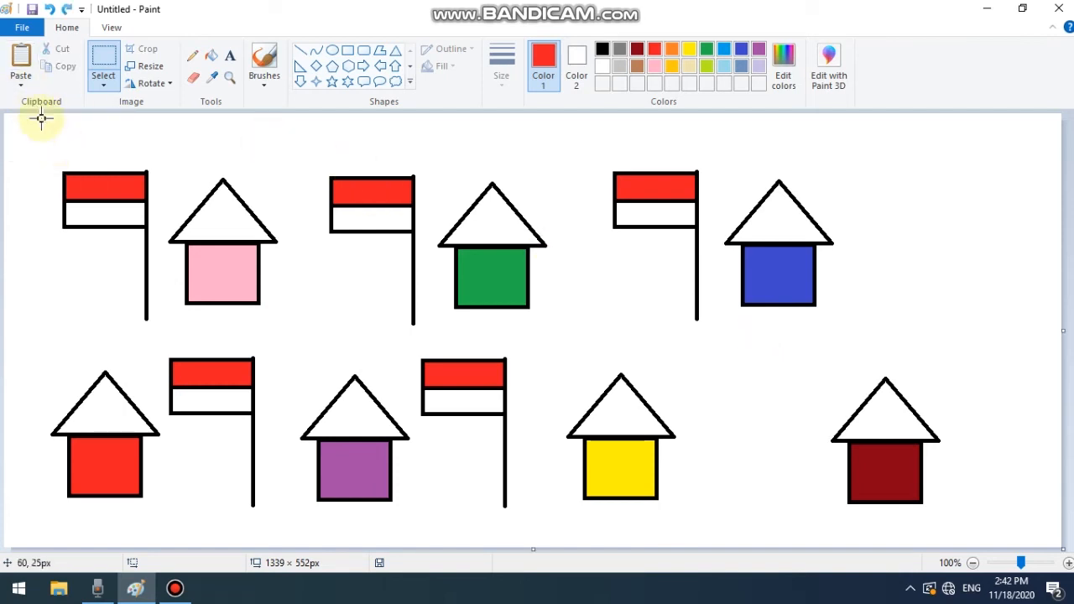
- Paste two more flags in the lower row, placing one left and one right of the dark red house
{"action": "left_click", "coordinate": [23, 59]}
{"action": "left_click_drag", "start_coordinate": [35, 149], "coordinate": [740, 397]}
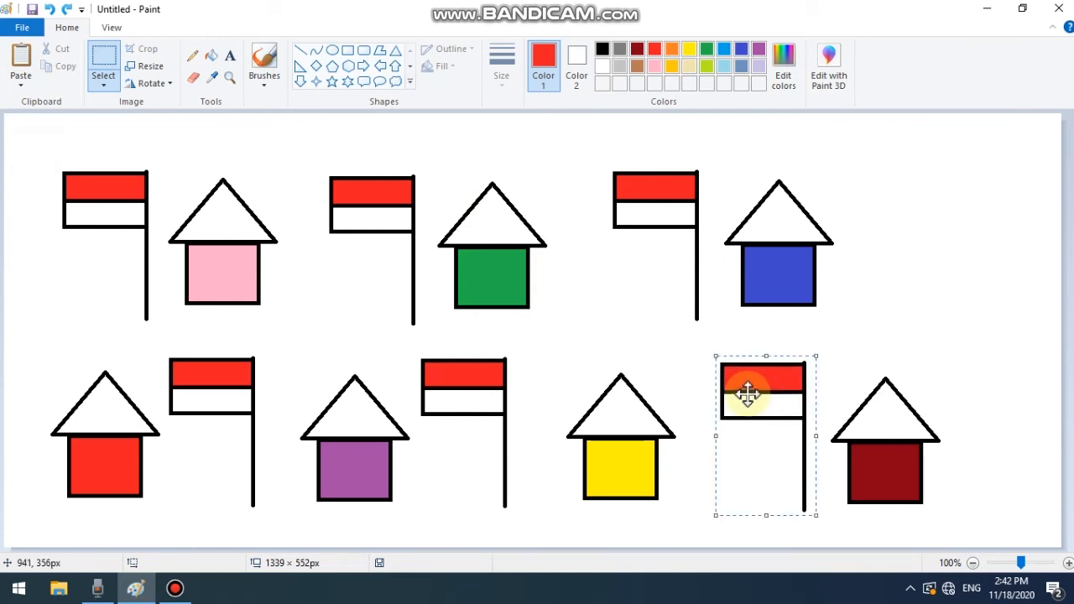
{"action": "left_click", "coordinate": [22, 67]}
{"action": "left_click_drag", "start_coordinate": [90, 196], "coordinate": [1016, 417]}
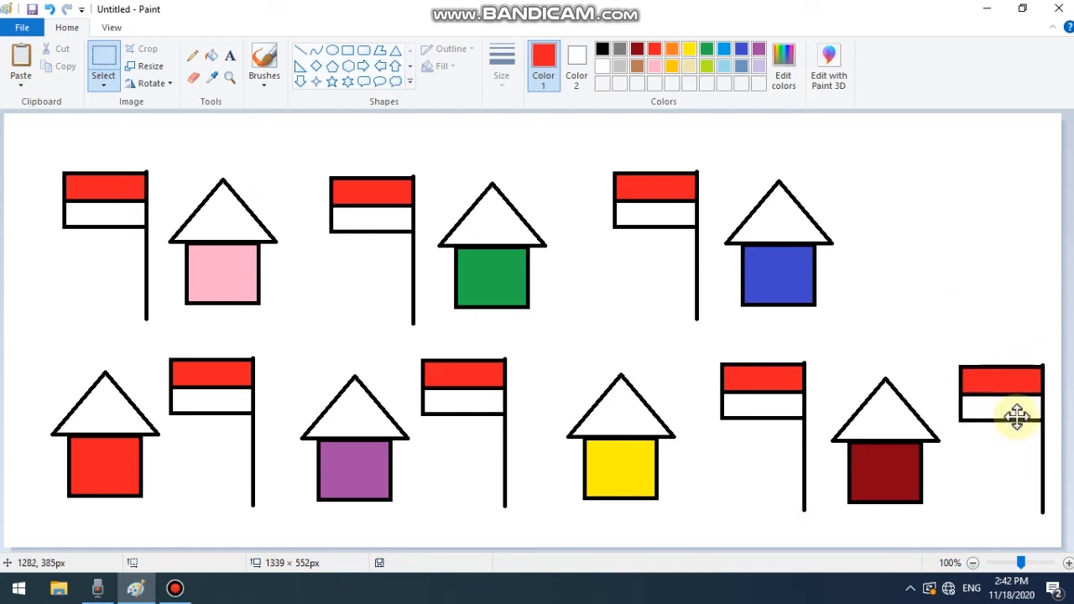
{"action": "left_click", "coordinate": [926, 195]}
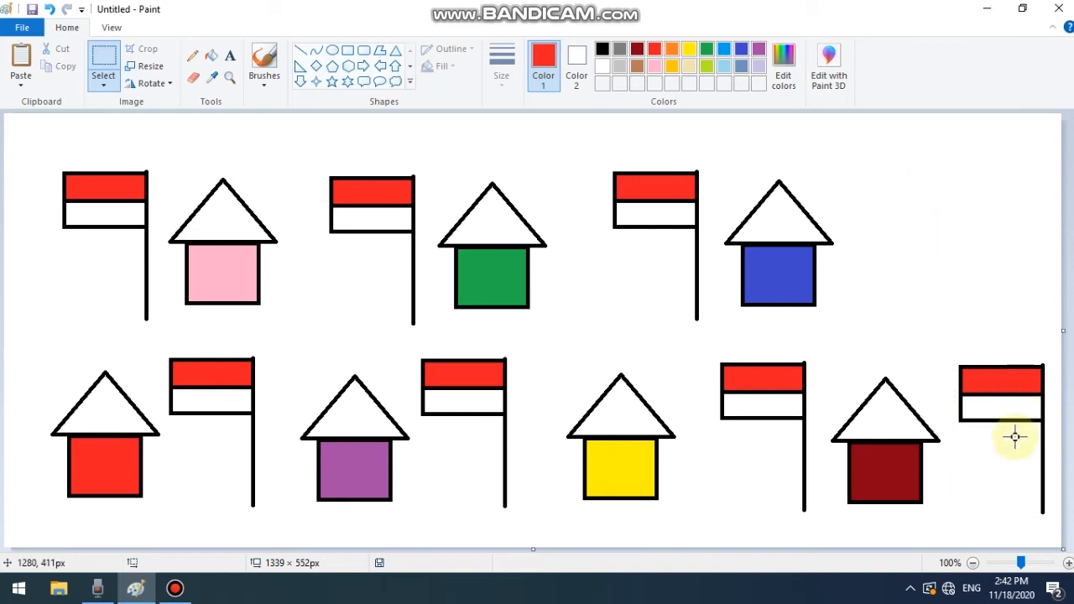
- Select an area of about 127 × 231 px around the flag right of the dark red house and flip it horizontally
{"action": "left_click_drag", "start_coordinate": [949, 346], "coordinate": [1046, 522]}
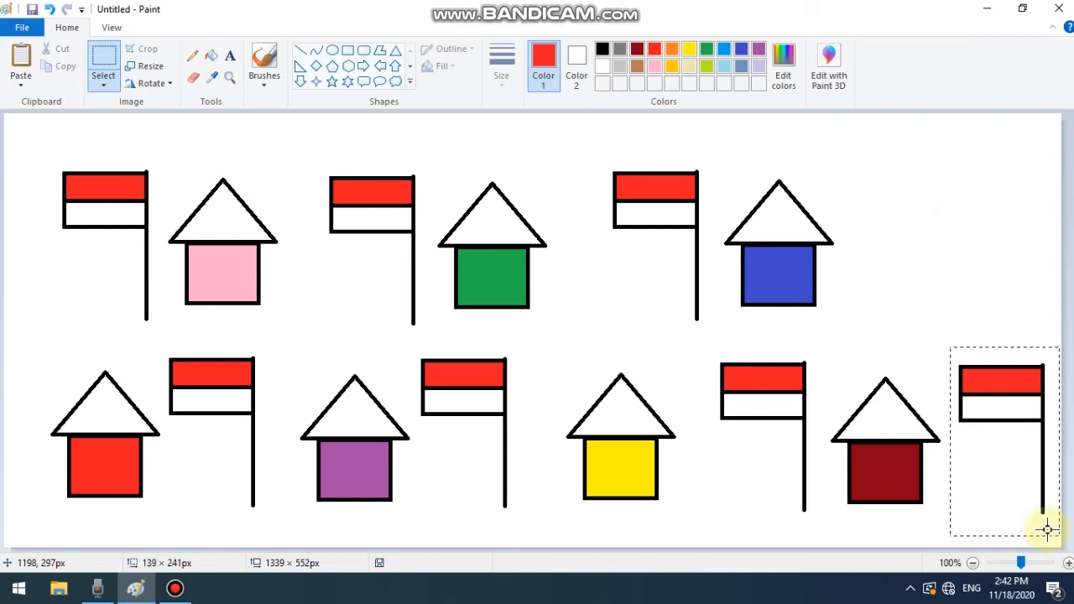
{"action": "left_click_drag", "start_coordinate": [1048, 527], "coordinate": [1050, 528]}
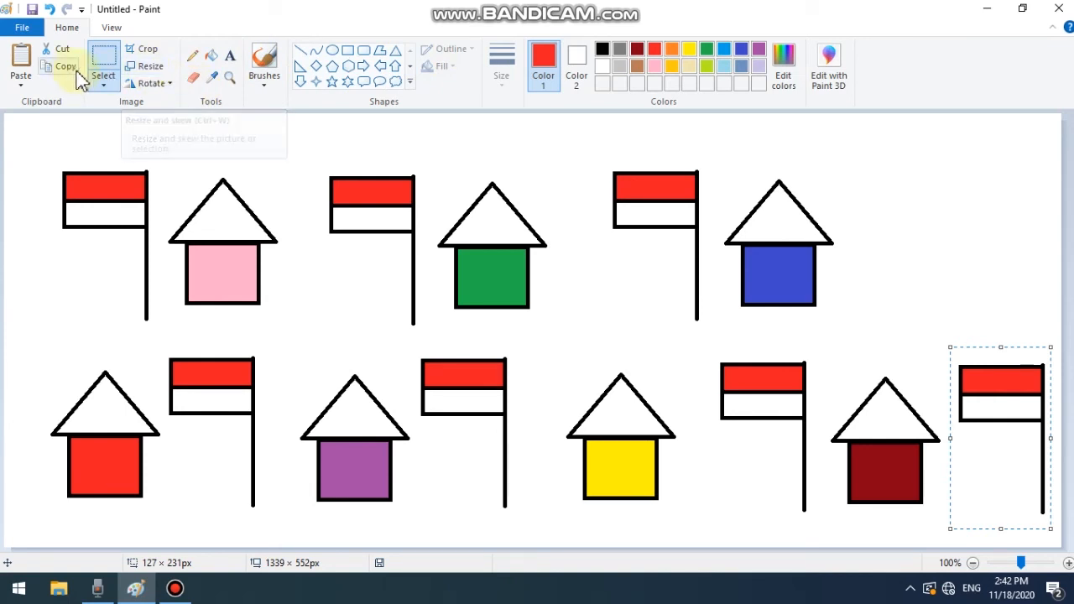
{"action": "left_click", "coordinate": [151, 84]}
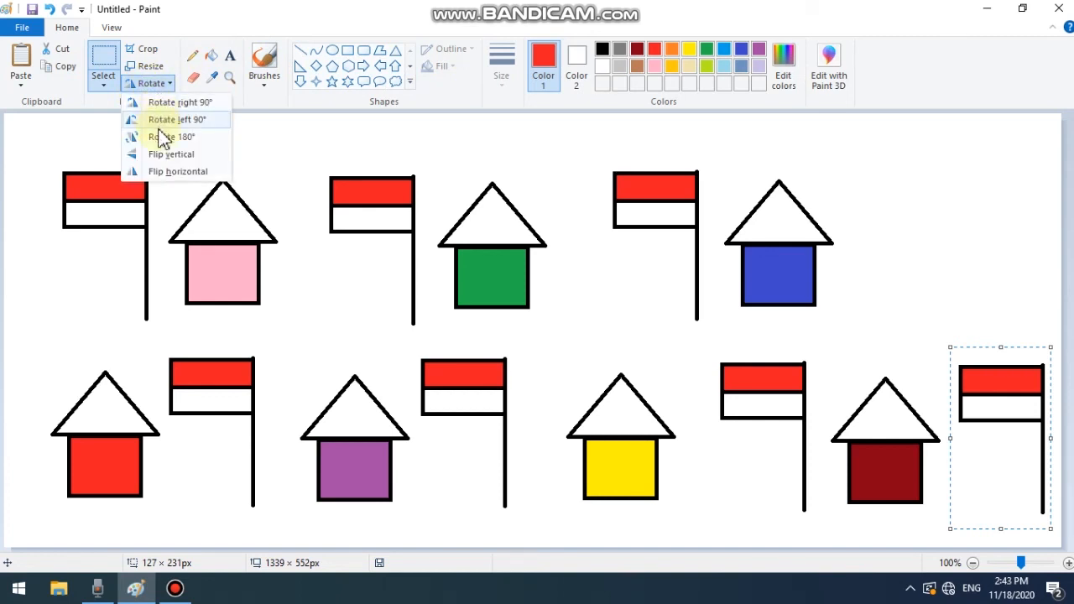
{"action": "left_click", "coordinate": [159, 174]}
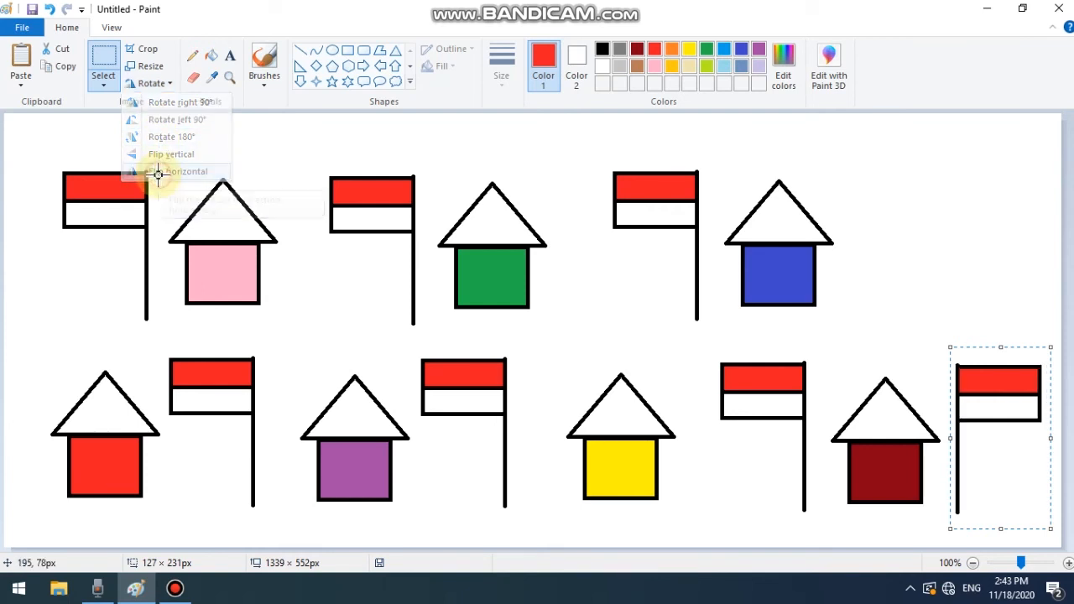
{"action": "left_click", "coordinate": [714, 420]}
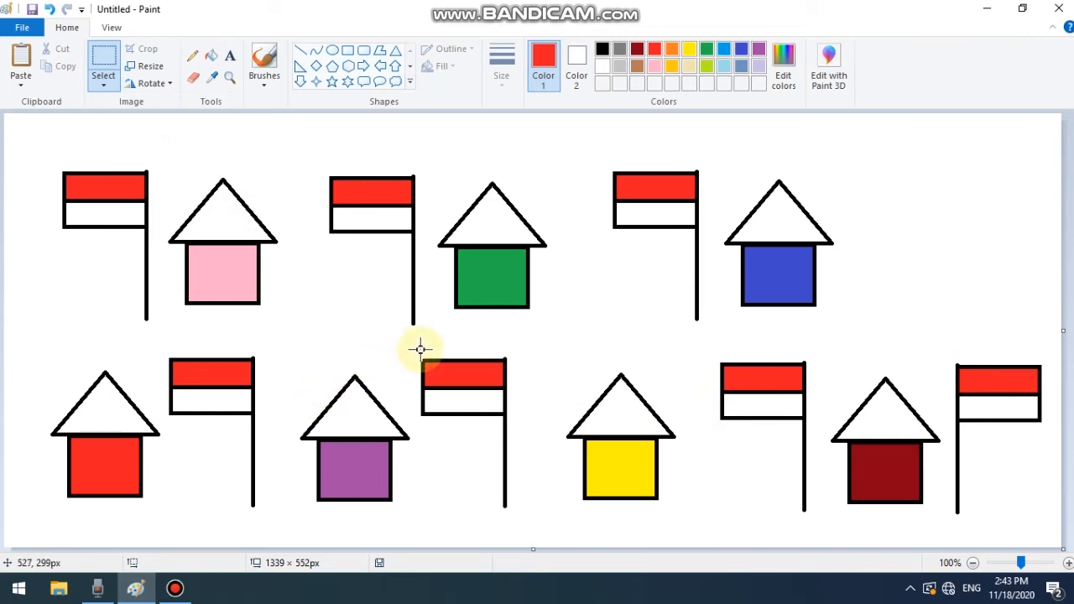
- Select an area of about 134 × 211 px around the flag between the purple and yellow houses and flip it horizontally
{"action": "left_click_drag", "start_coordinate": [420, 354], "coordinate": [524, 519]}
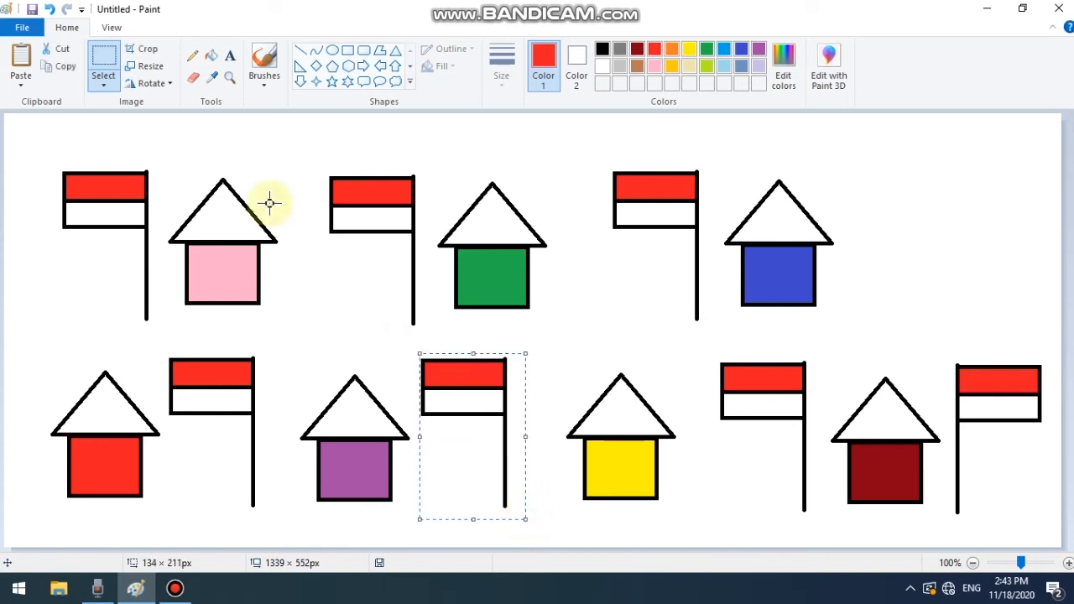
{"action": "left_click", "coordinate": [146, 87]}
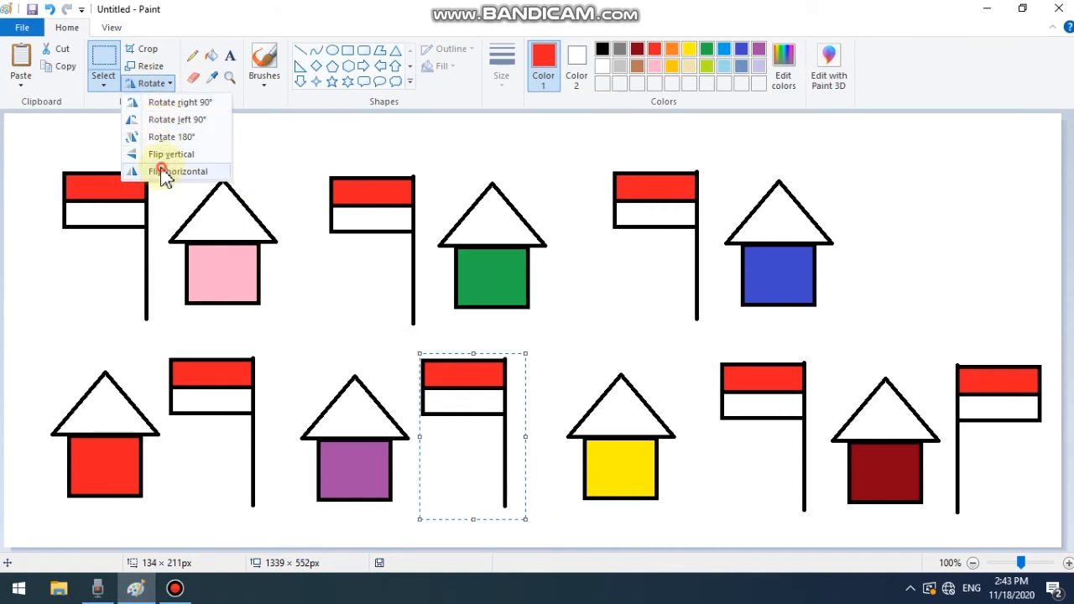
{"action": "left_click", "coordinate": [160, 170]}
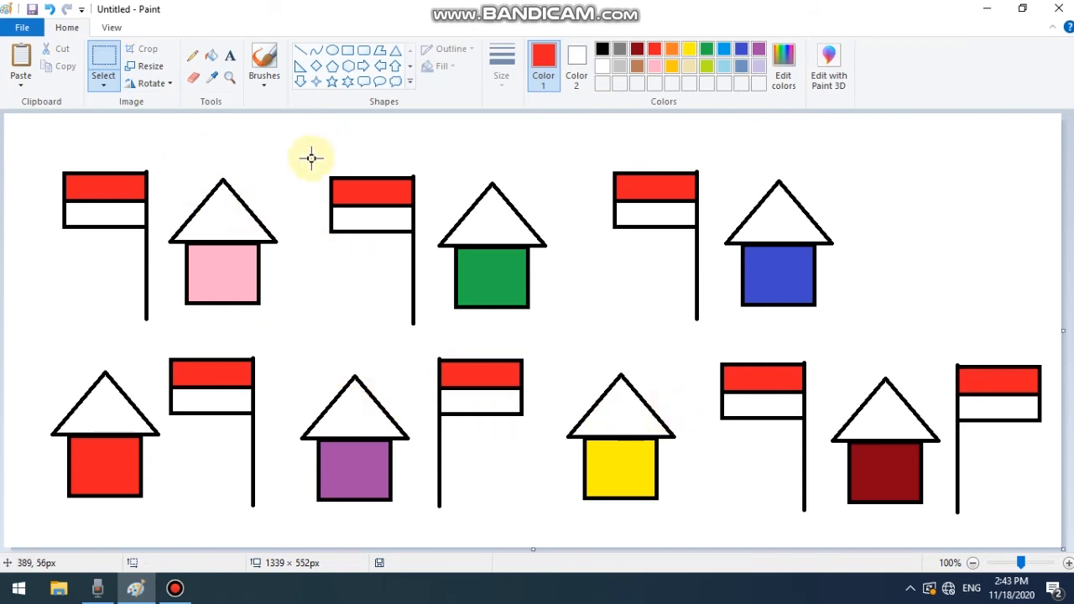
- Select an area of about 140 × 219 px around the flag left of the pink house and flip it horizontally
{"action": "left_click_drag", "start_coordinate": [51, 163], "coordinate": [155, 318]}
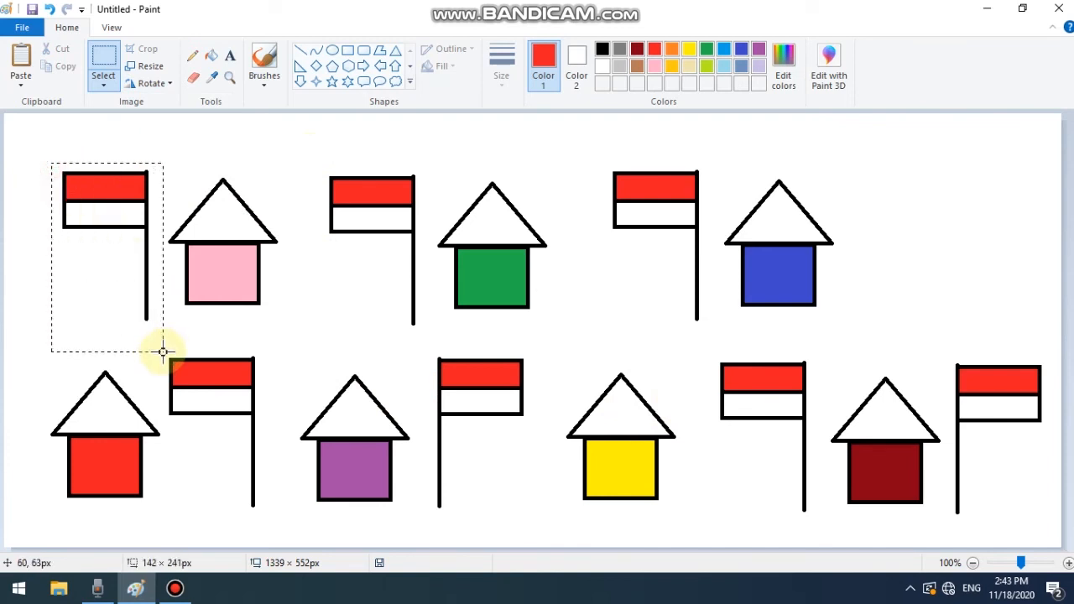
{"action": "left_click_drag", "start_coordinate": [161, 334], "coordinate": [162, 335]}
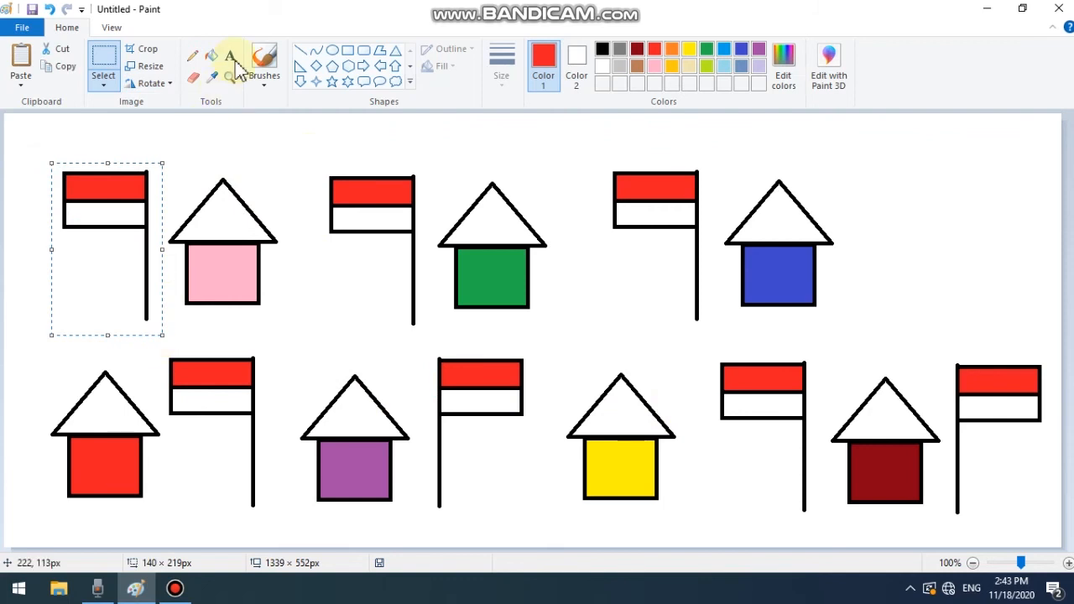
{"action": "left_click", "coordinate": [156, 84]}
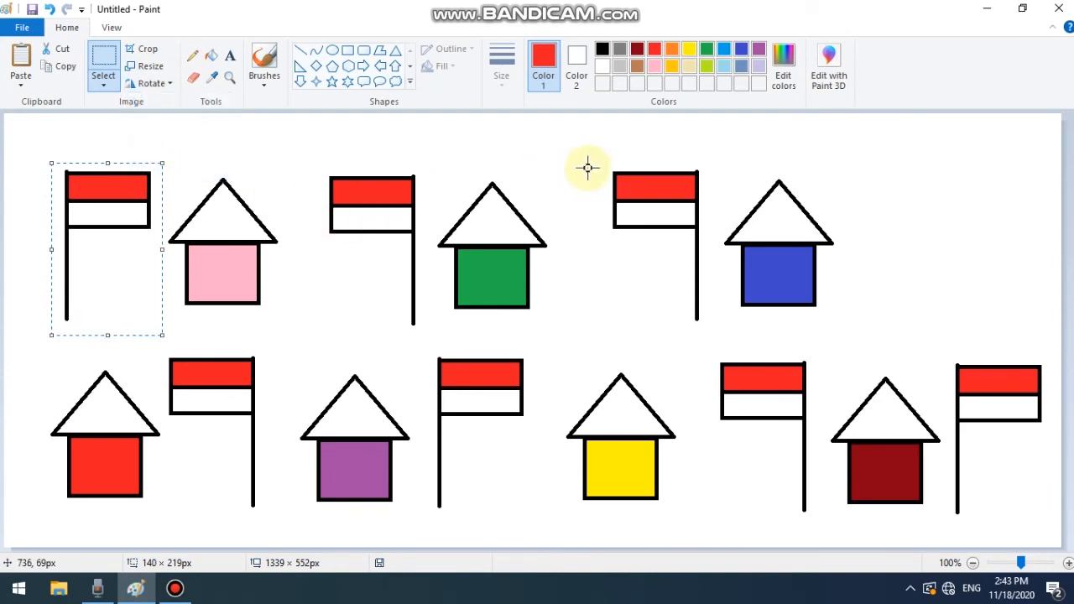
- Select an area of about 134 × 217 px around the flag left of the blue house and flip it horizontally
{"action": "left_click_drag", "start_coordinate": [604, 157], "coordinate": [710, 328]}
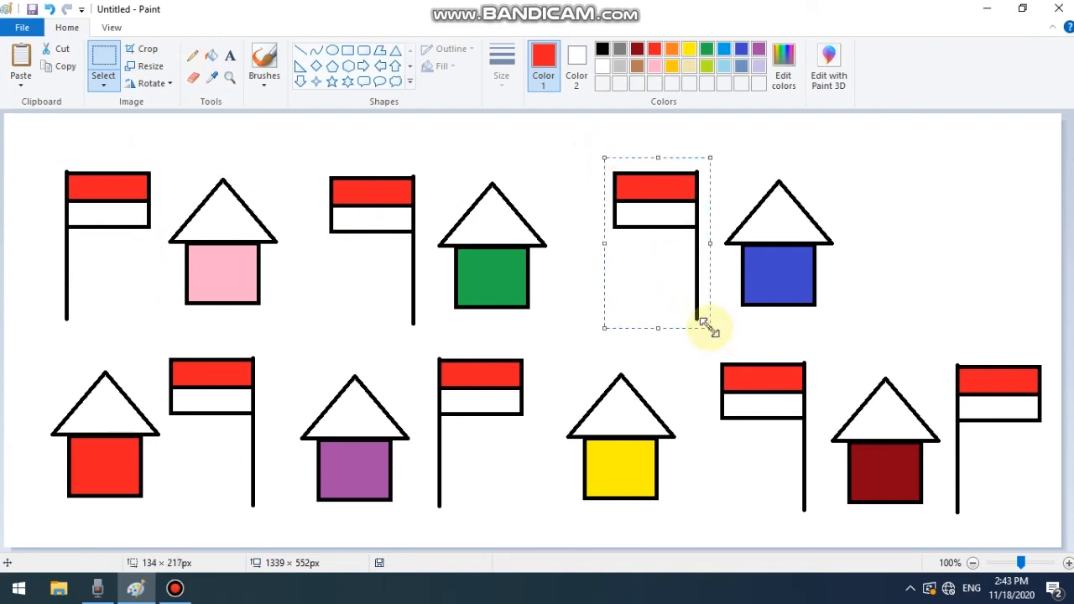
{"action": "left_click", "coordinate": [150, 84]}
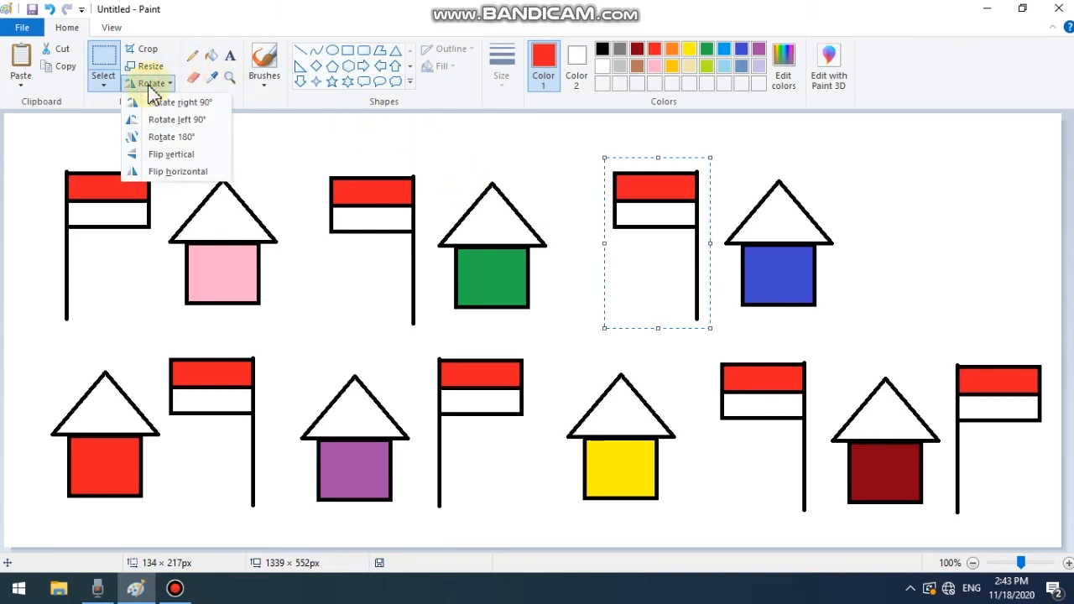
{"action": "left_click", "coordinate": [152, 174]}
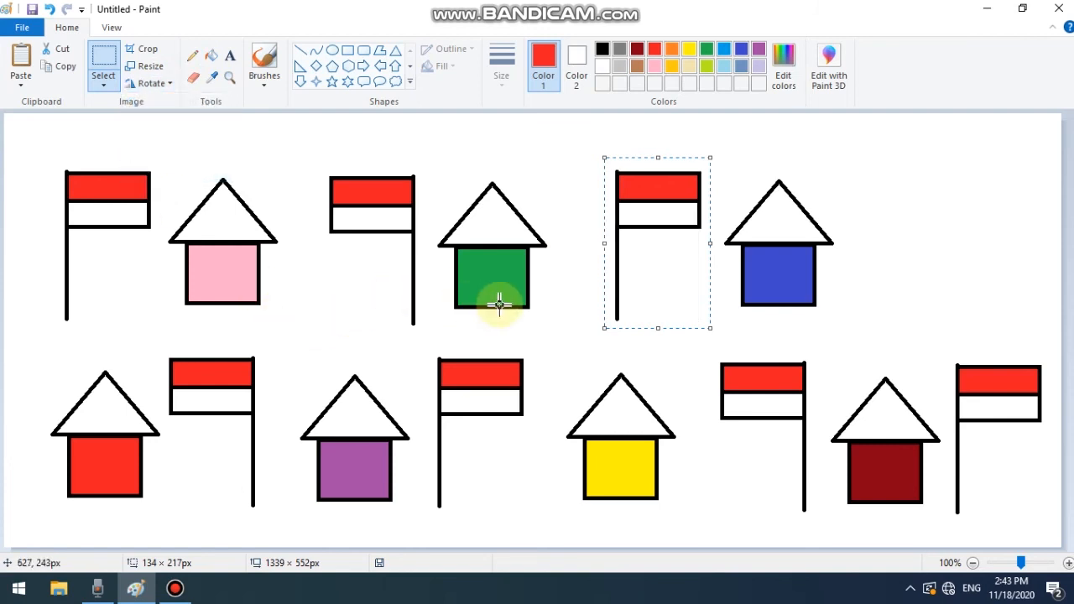
{"action": "left_click", "coordinate": [854, 188]}
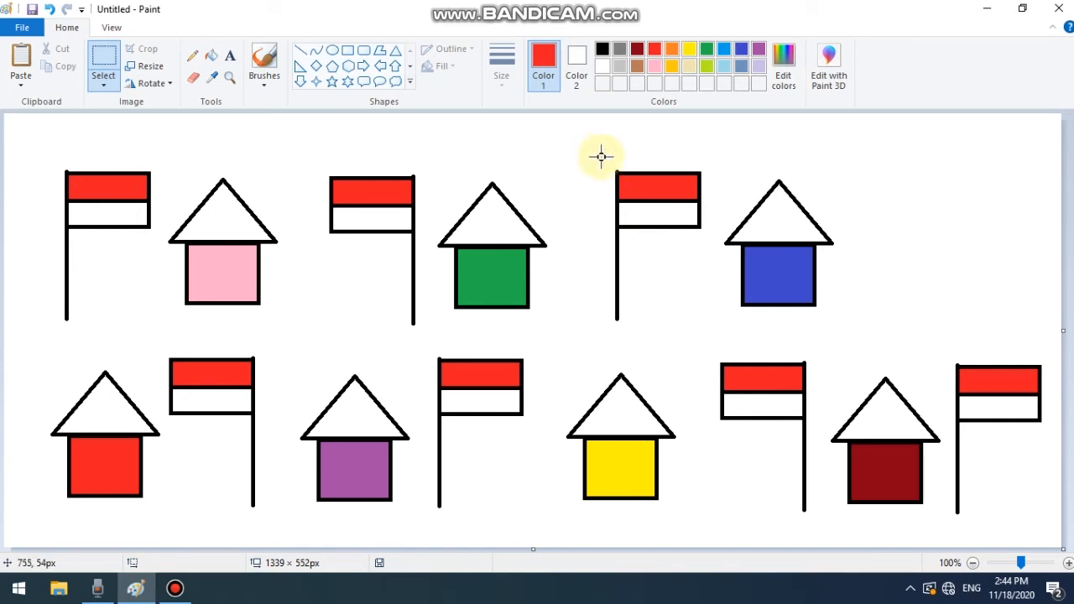
- Reselect the flag left of the blue house with an area of about 141 × 218 px and flip it horizontally back
{"action": "left_click_drag", "start_coordinate": [602, 158], "coordinate": [713, 329]}
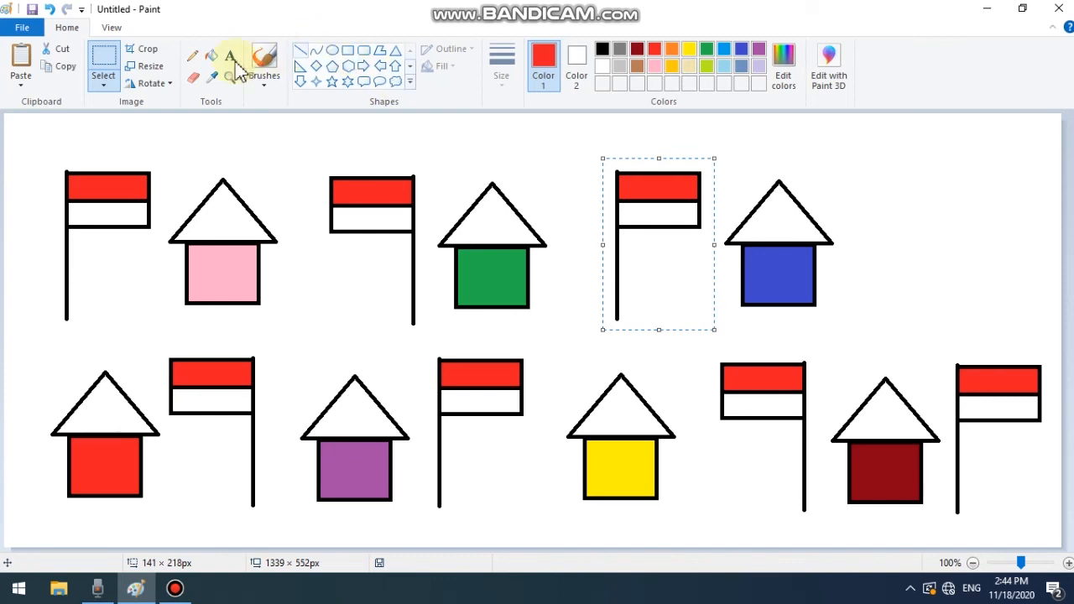
{"action": "left_click", "coordinate": [131, 83]}
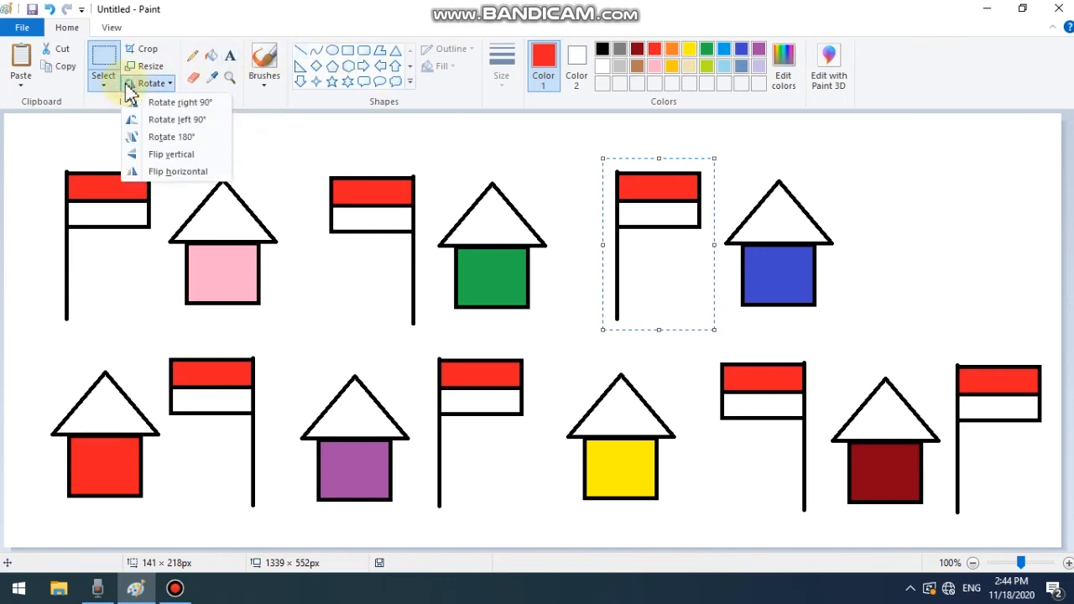
{"action": "left_click", "coordinate": [157, 173]}
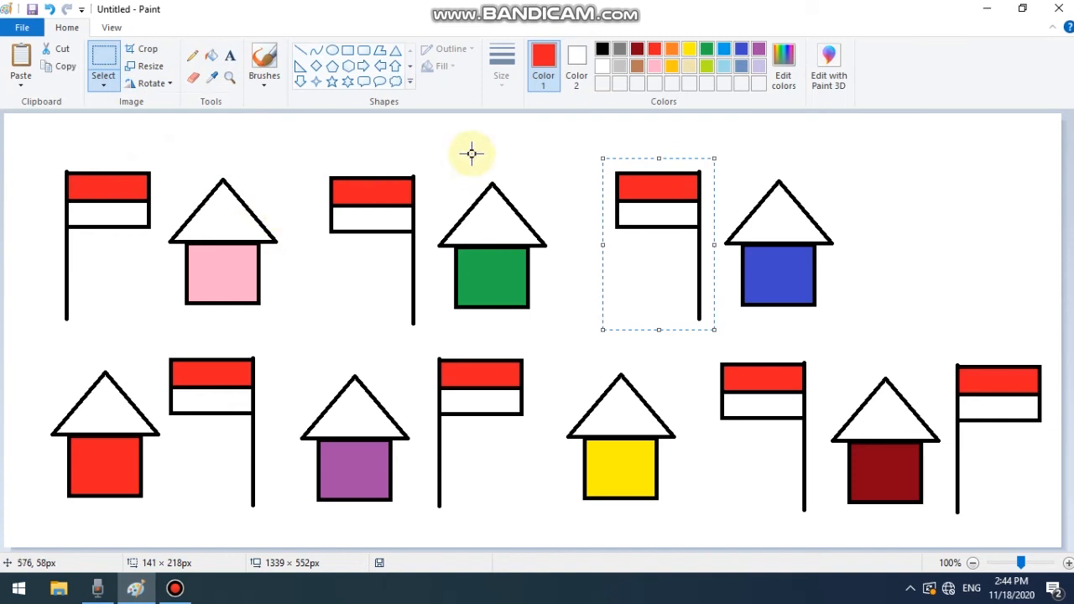
{"action": "left_click", "coordinate": [897, 157]}
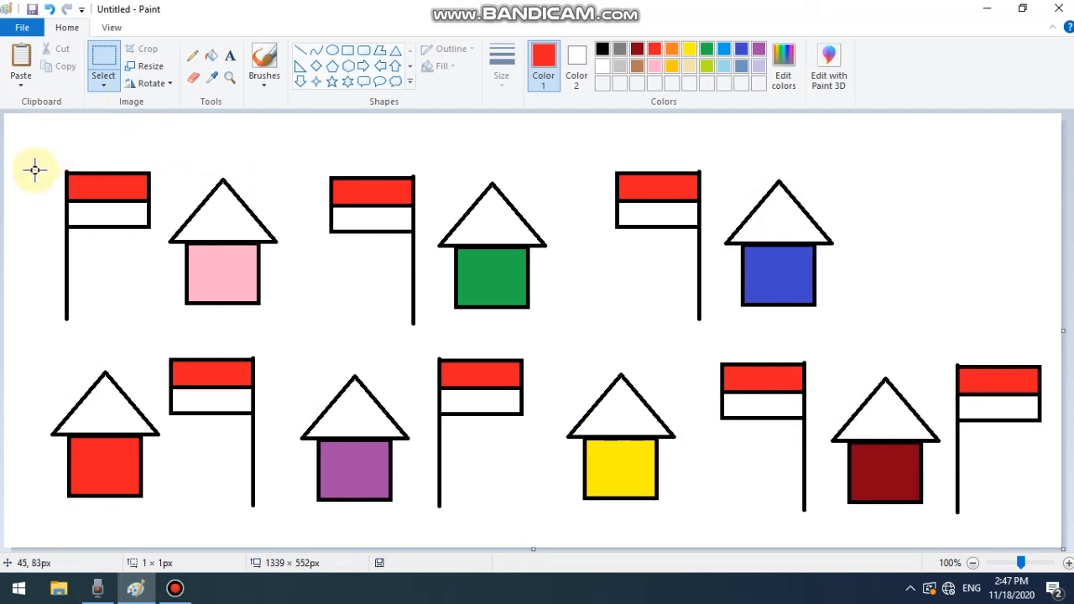
- Select the whole drawing with an area of about 1303 × 485 px and delete it
{"action": "mouse_move", "coordinate": [30, 151]}
{"action": "left_mouse_down"}
{"action": "mouse_move", "coordinate": [355, 350]}
{"action": "mouse_move", "coordinate": [582, 453]}
{"action": "mouse_move", "coordinate": [839, 527]}
{"action": "mouse_move", "coordinate": [1031, 542]}
{"action": "mouse_move", "coordinate": [1057, 530]}
{"action": "mouse_move", "coordinate": [1045, 544]}
{"action": "left_mouse_up"}
{"action": "key", "text": "Delete"}
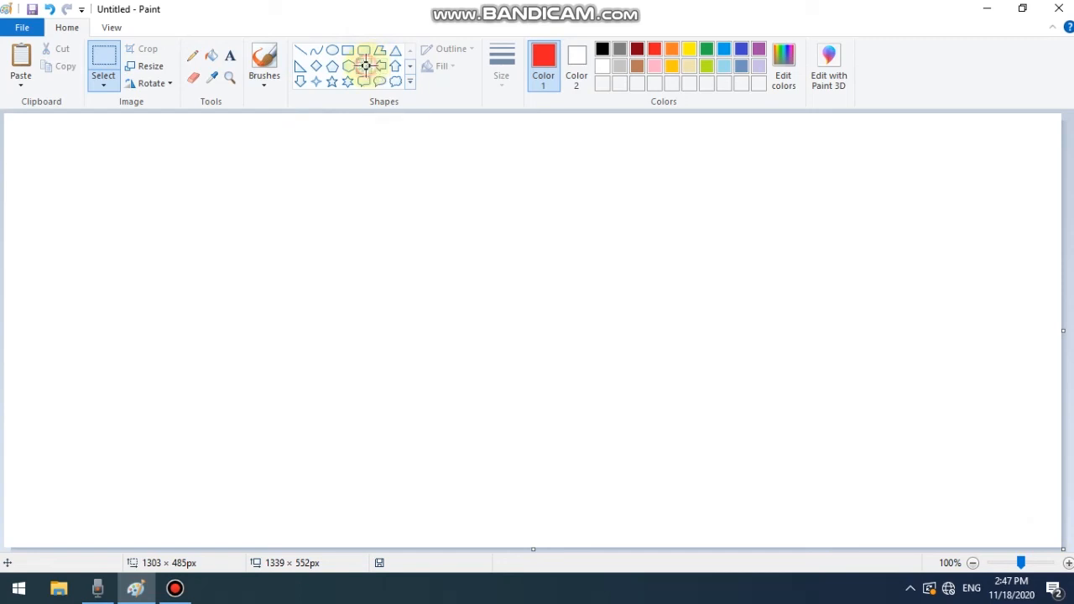
- Draw a black right-arrow shape of about 317 × 237 px and move it up towards the middle of the canvas
{"action": "left_click", "coordinate": [364, 65]}
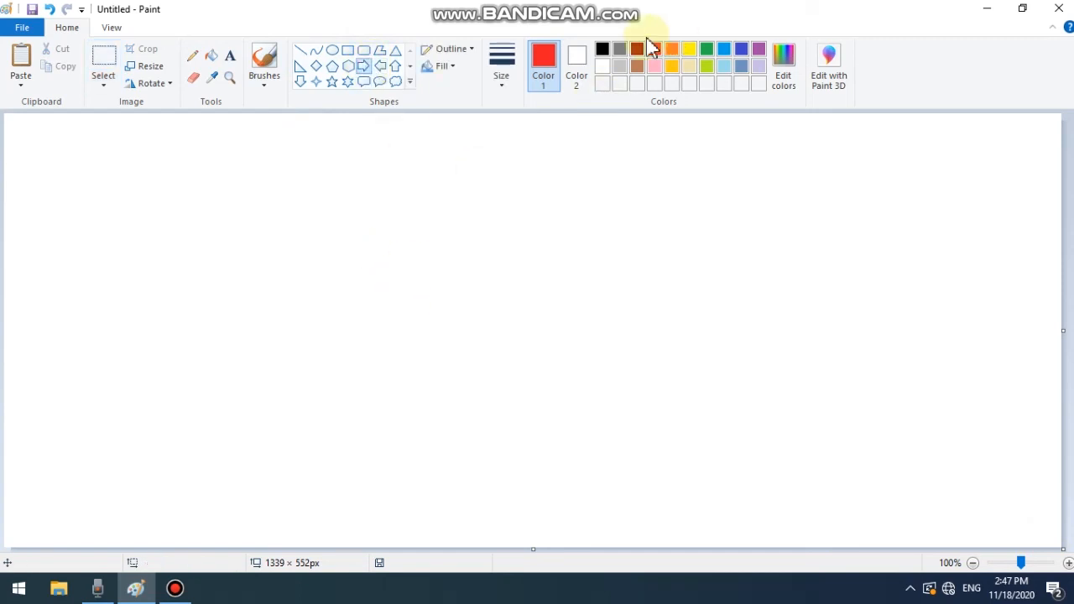
{"action": "left_click", "coordinate": [603, 49]}
{"action": "left_click_drag", "start_coordinate": [261, 317], "coordinate": [511, 502]}
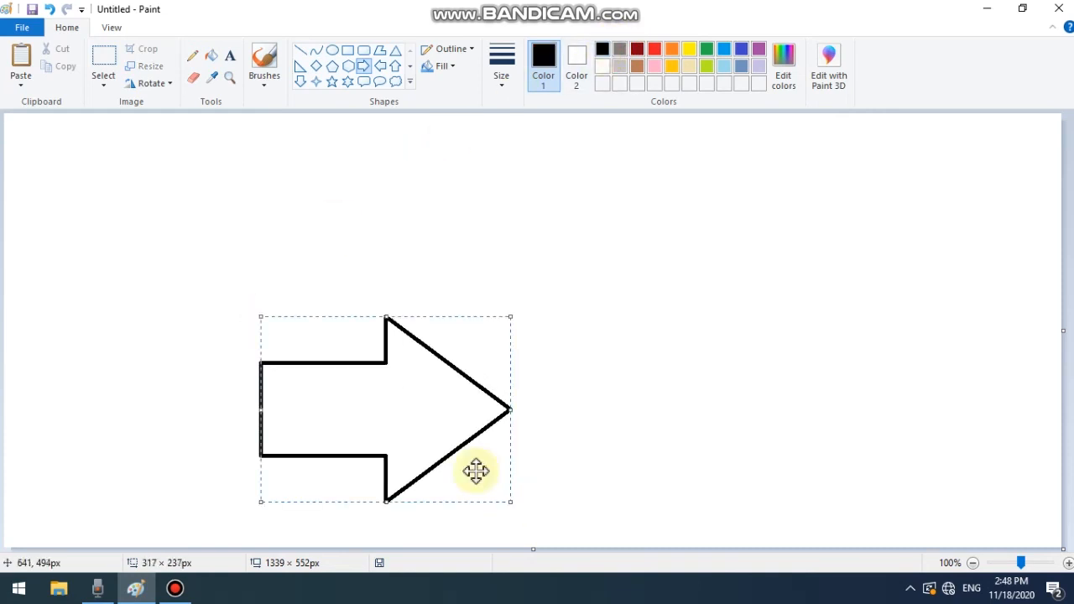
{"action": "left_click_drag", "start_coordinate": [429, 418], "coordinate": [517, 352]}
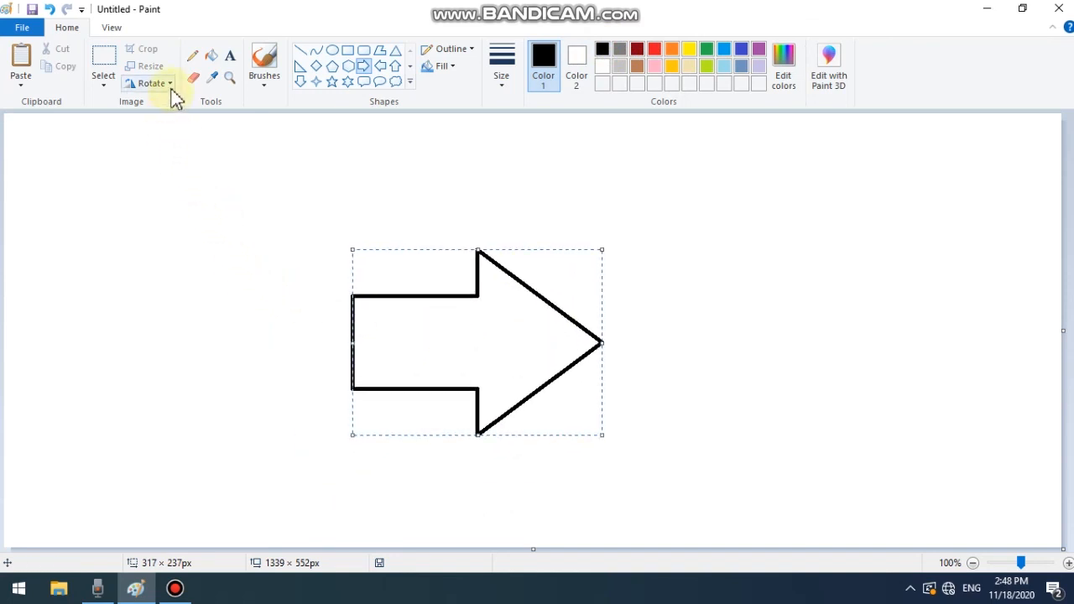
- Rotate the arrow left by 90° so that it points upward
{"action": "left_click", "coordinate": [170, 89]}
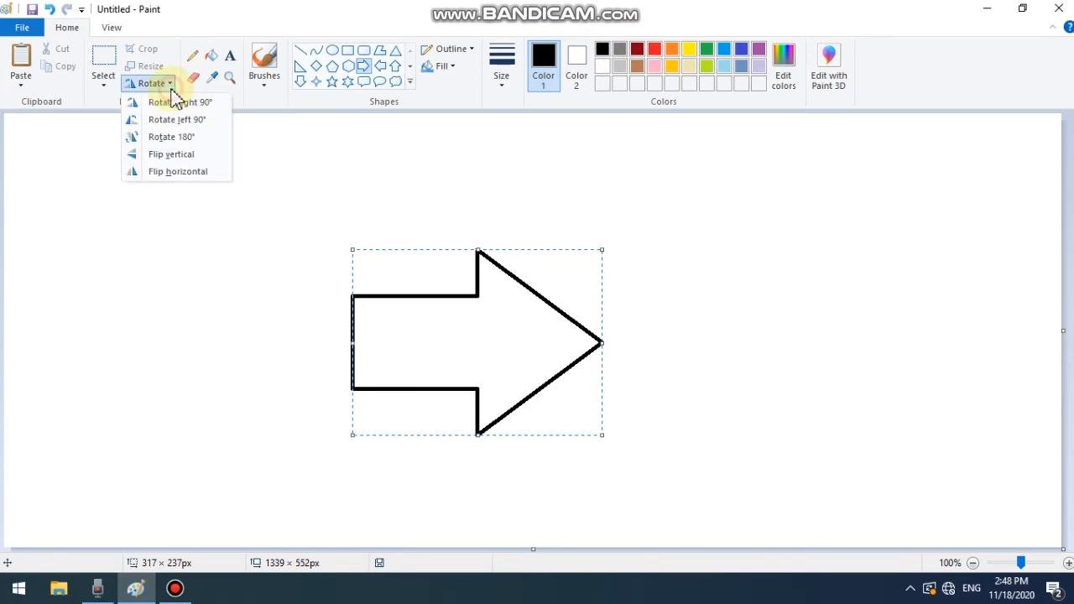
{"action": "left_click", "coordinate": [172, 123]}
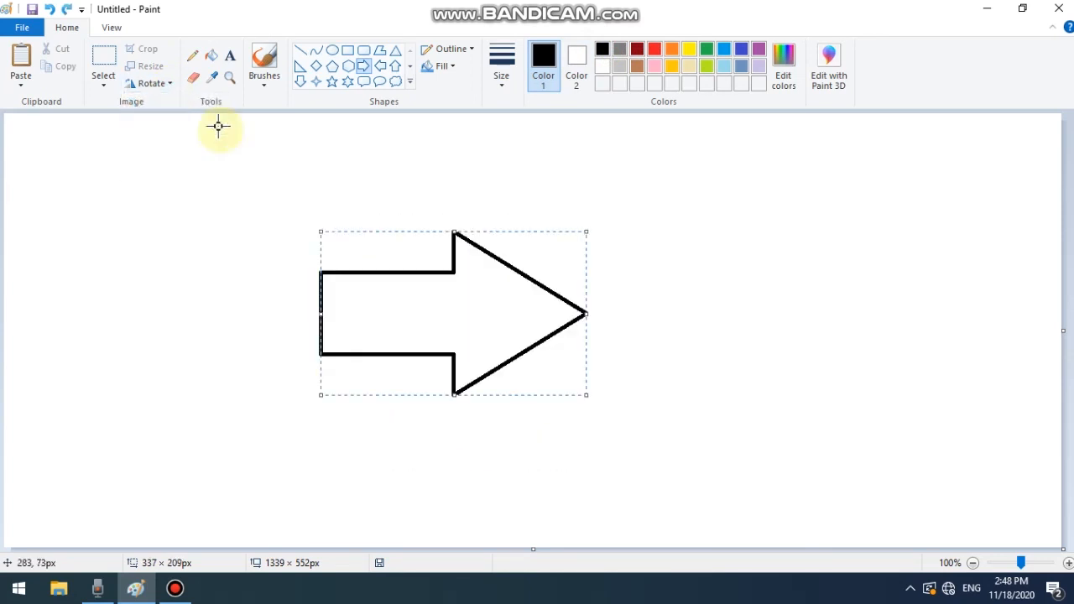
{"action": "left_click", "coordinate": [159, 87]}
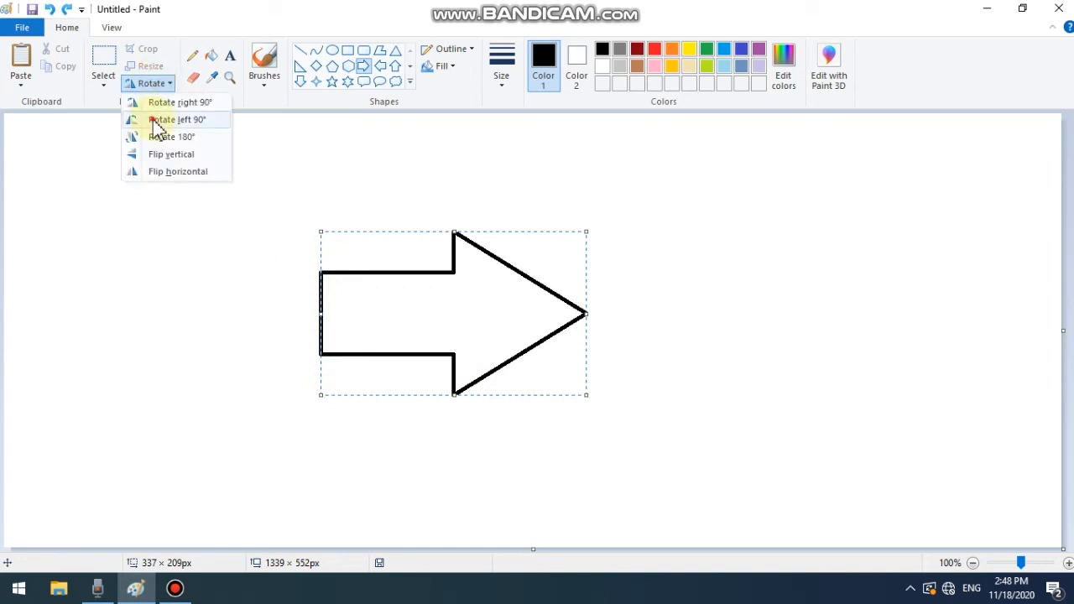
{"action": "left_click", "coordinate": [156, 122]}
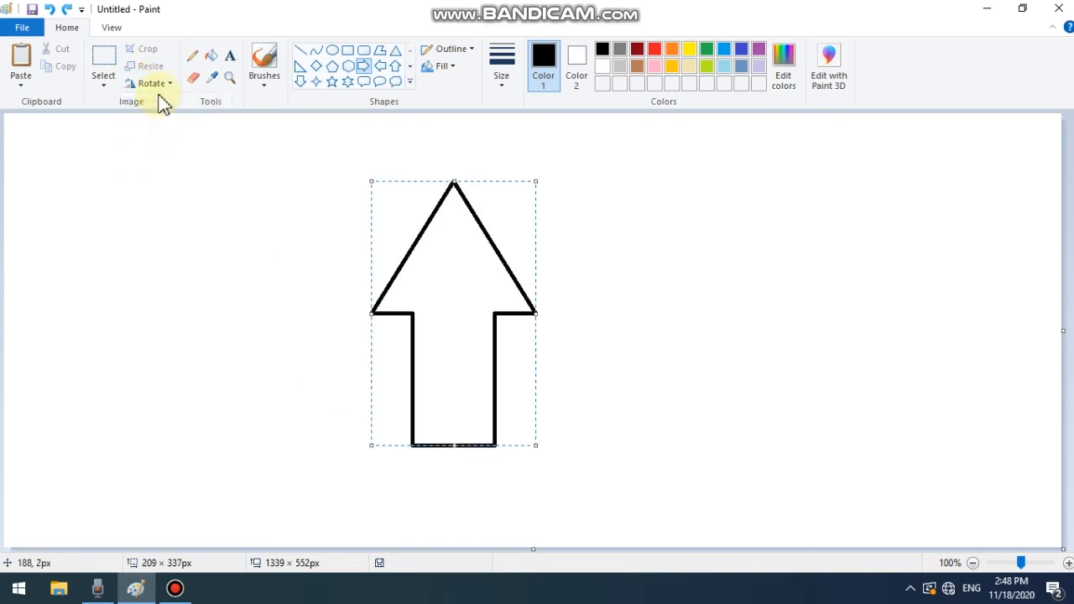
- Flip the upright arrow vertically, turn it 90° so that it points left, and deselect it
{"action": "left_click", "coordinate": [164, 85]}
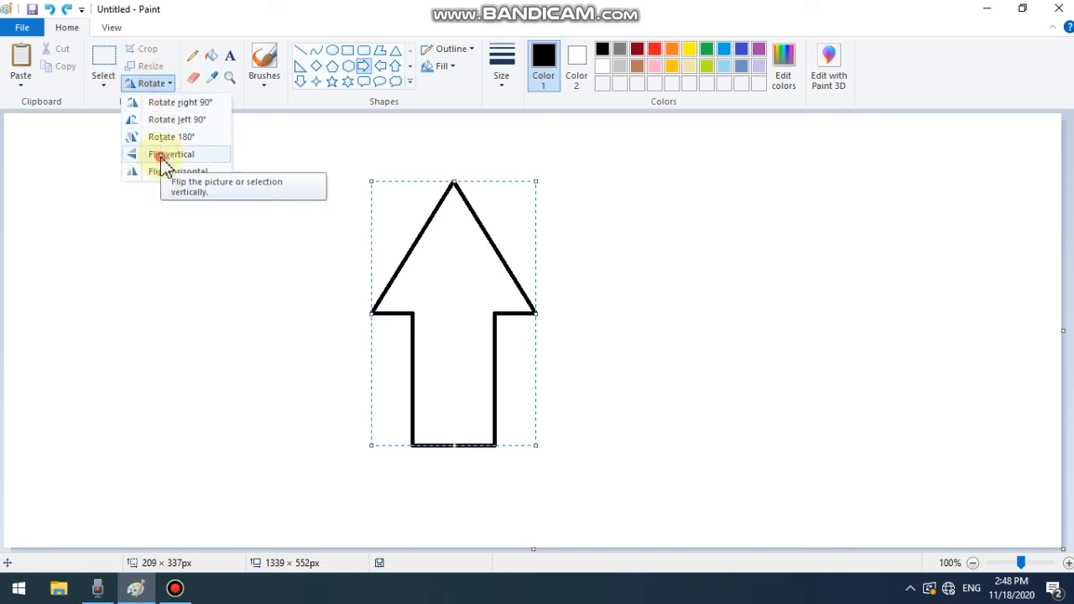
{"action": "left_click", "coordinate": [163, 159]}
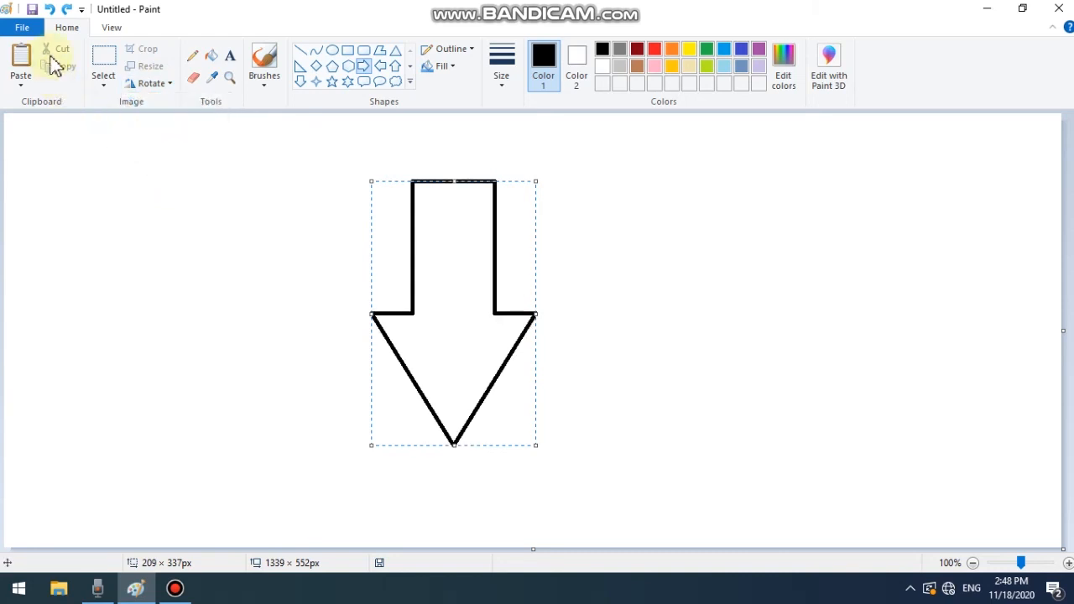
{"action": "left_click", "coordinate": [150, 85]}
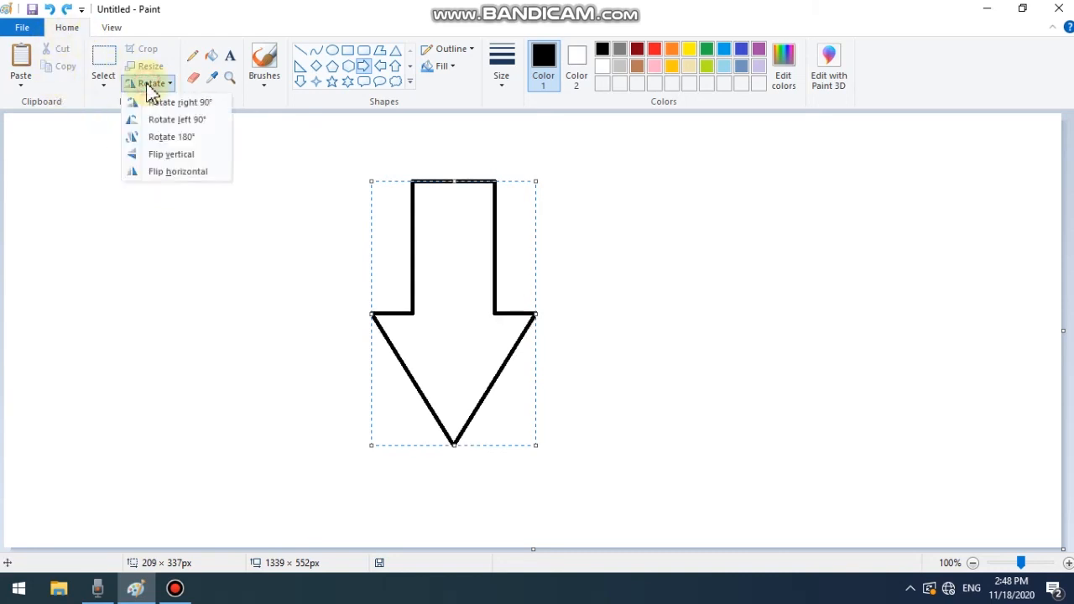
{"action": "left_click", "coordinate": [165, 126]}
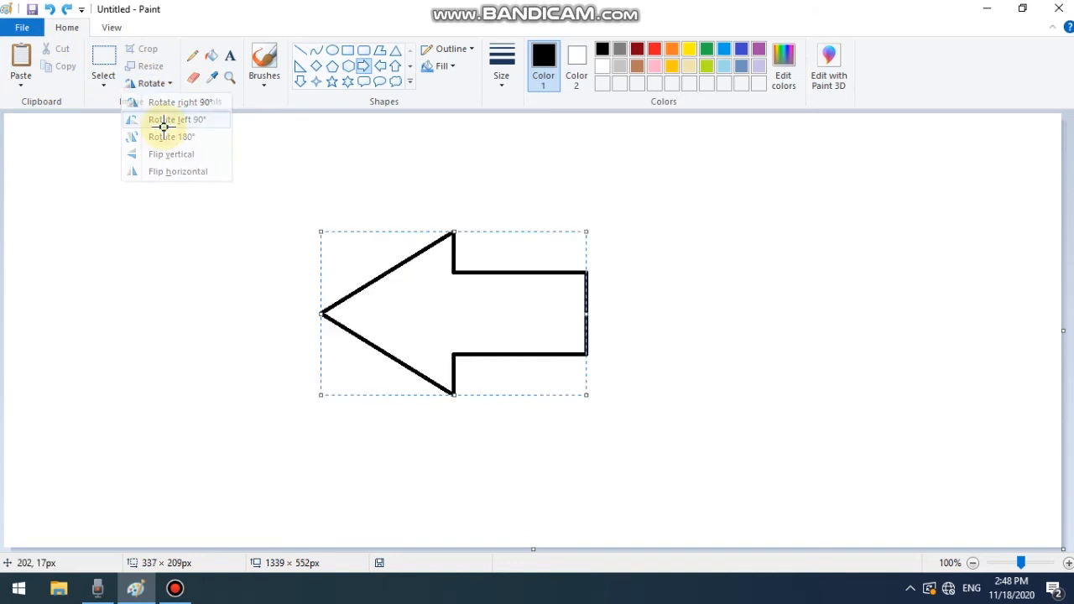
{"action": "left_click", "coordinate": [209, 247]}
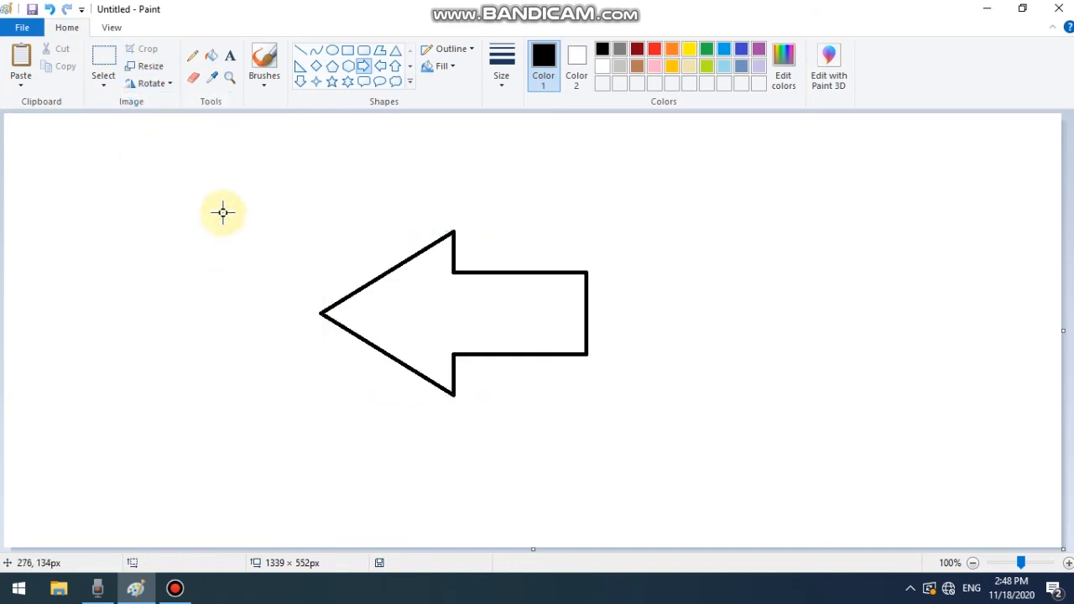
- Reselect the arrow with an area of about 393 × 283 px, rotate it right by 90° and clear it from the canvas
{"action": "left_click", "coordinate": [114, 67]}
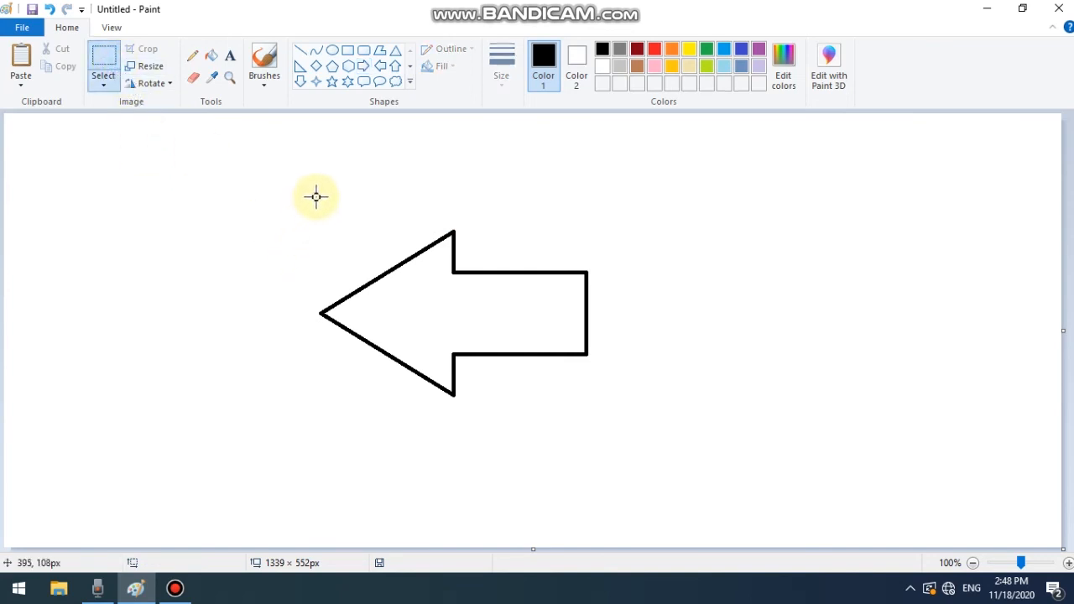
{"action": "left_click_drag", "start_coordinate": [302, 202], "coordinate": [612, 424]}
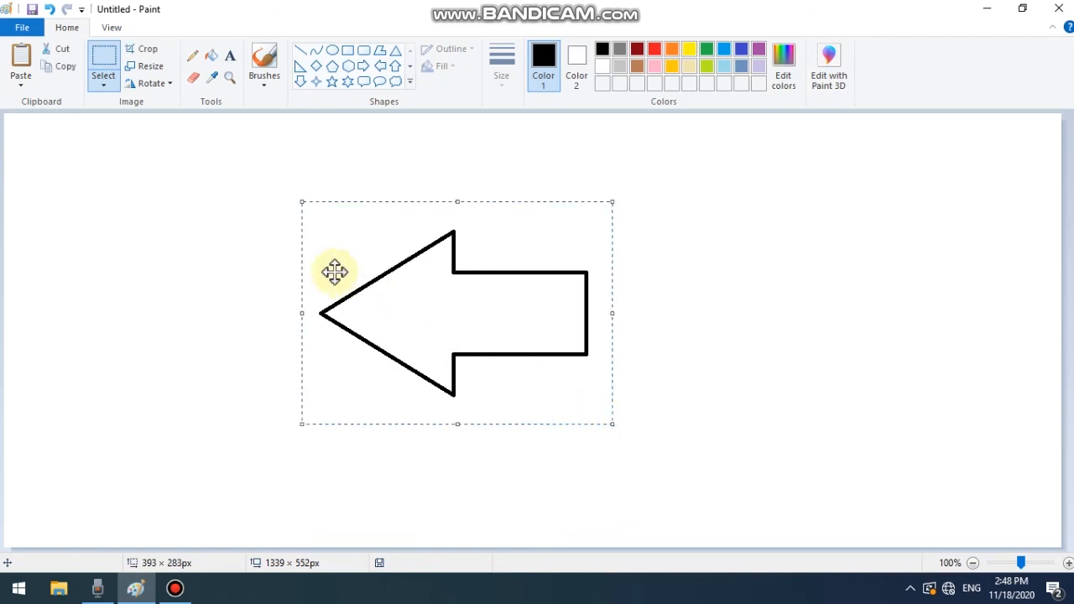
{"action": "left_click", "coordinate": [148, 84]}
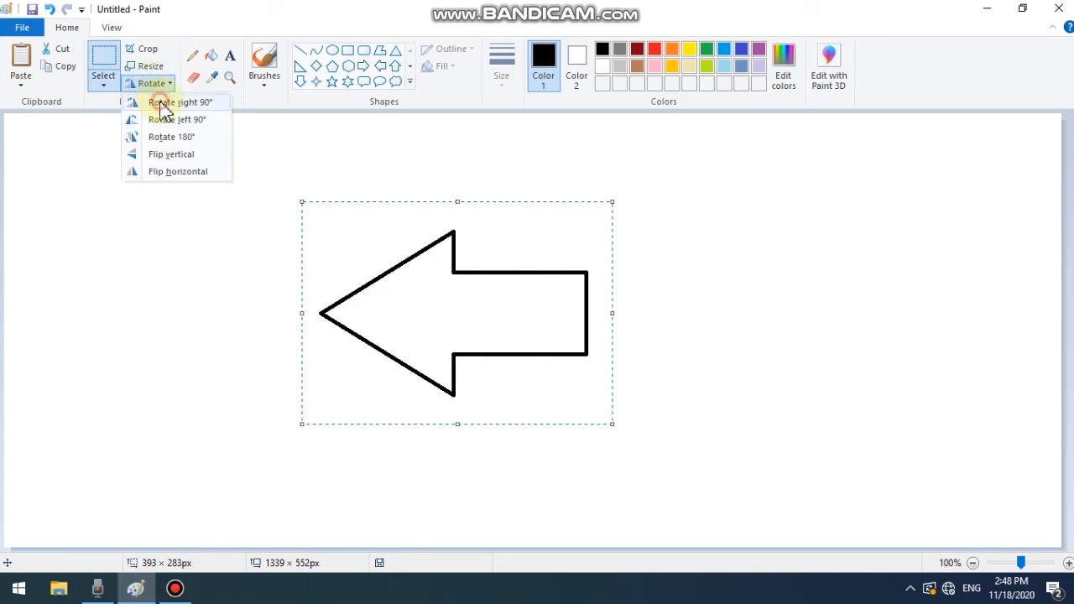
{"action": "left_click", "coordinate": [163, 102]}
{"action": "key", "text": "ctrl+z"}
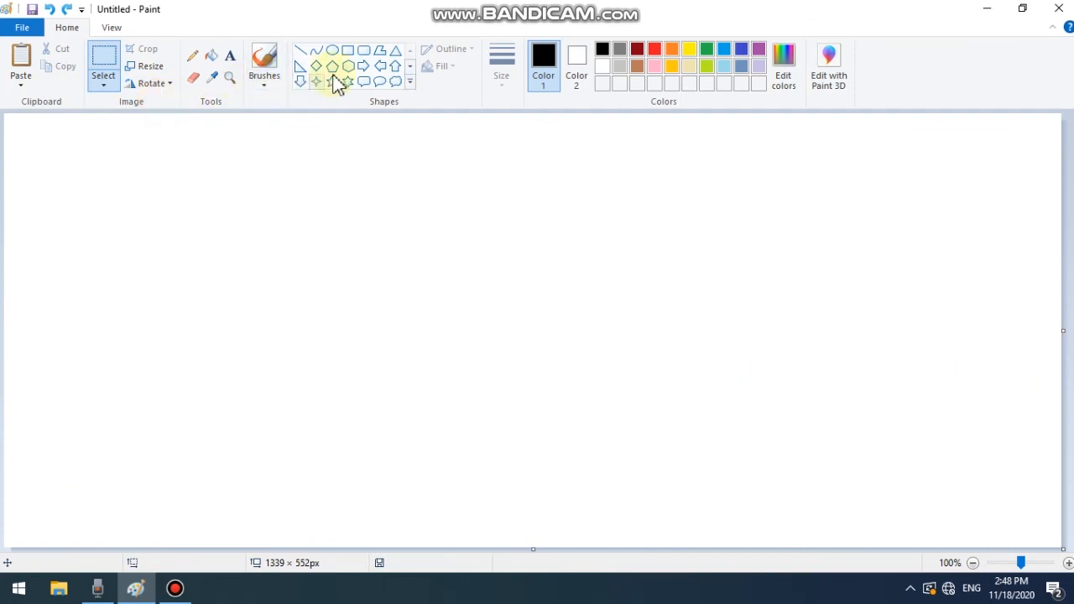
- Draw a black lightning bolt shape of about 358 × 352 px near the middle of the canvas
{"action": "left_click", "coordinate": [409, 83]}
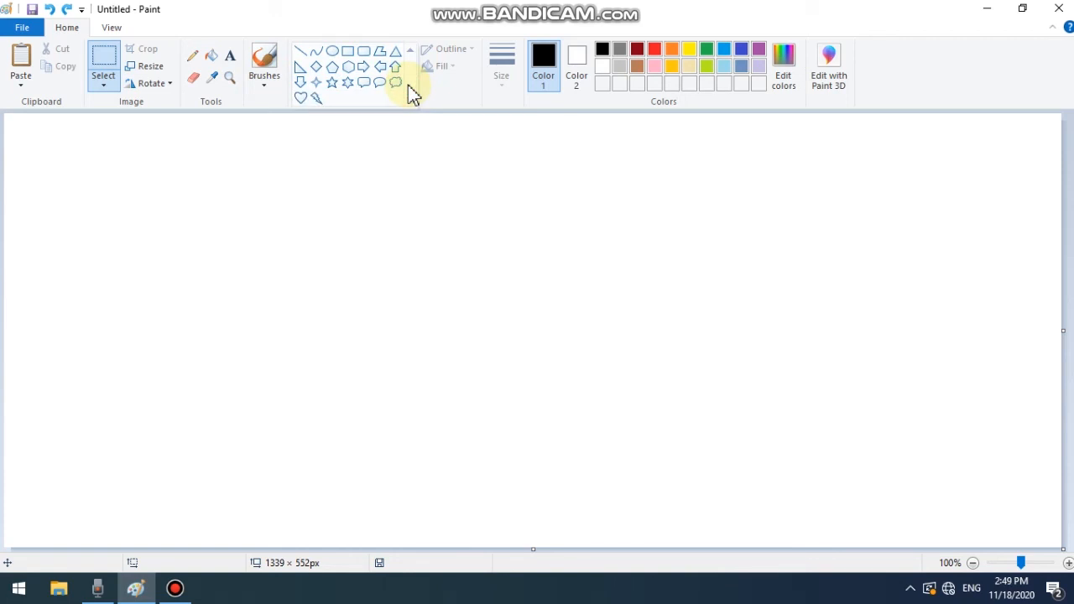
{"action": "left_click", "coordinate": [320, 104]}
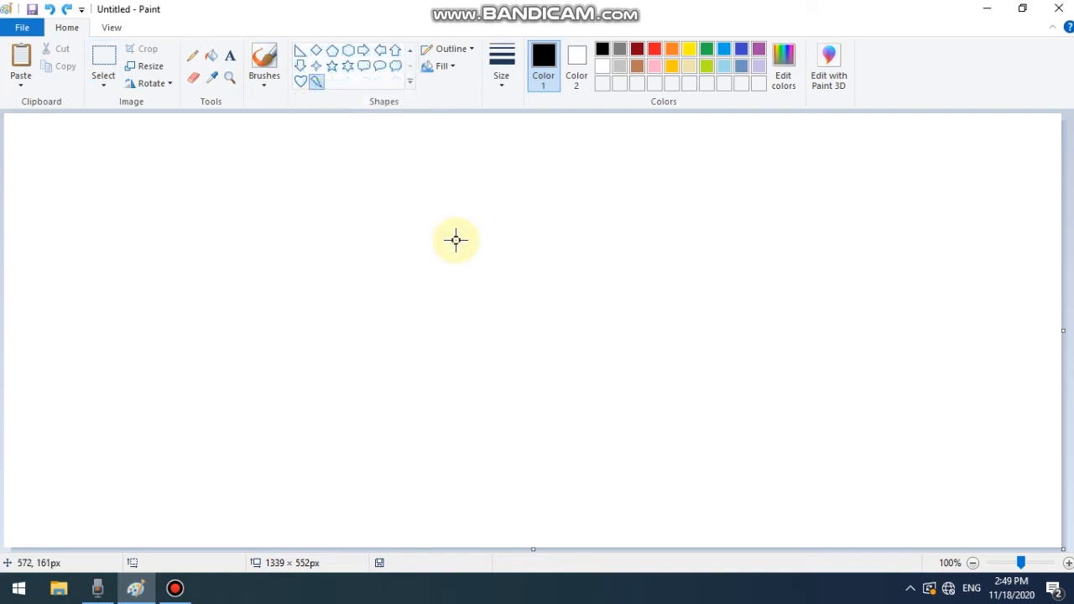
{"action": "left_click_drag", "start_coordinate": [346, 200], "coordinate": [628, 474]}
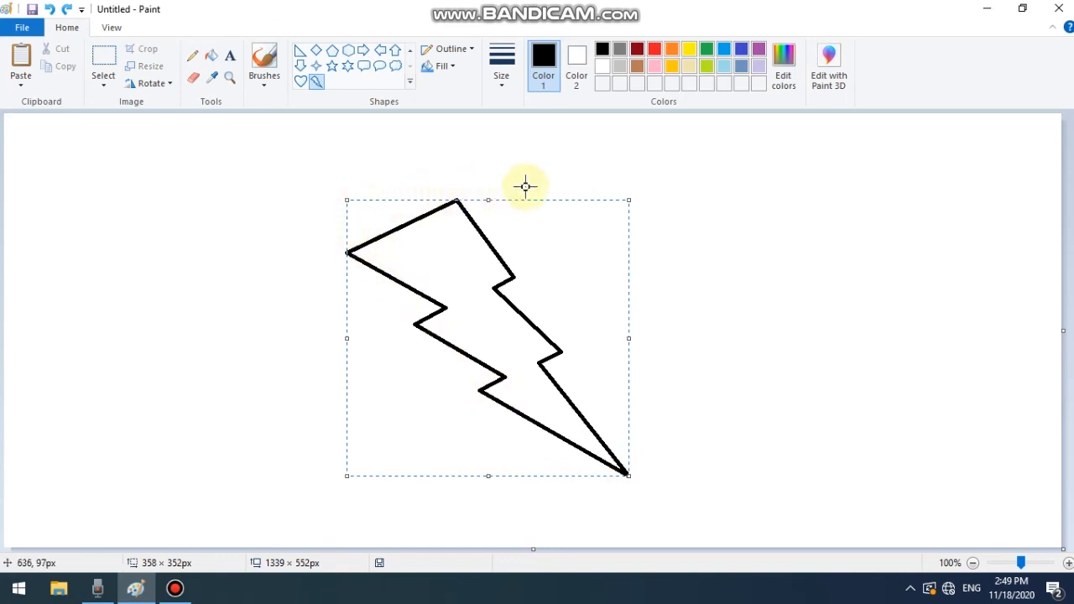
- Rotate the lightning bolt by 180° and twice right by 90°, and deselect it
{"action": "left_click", "coordinate": [149, 88]}
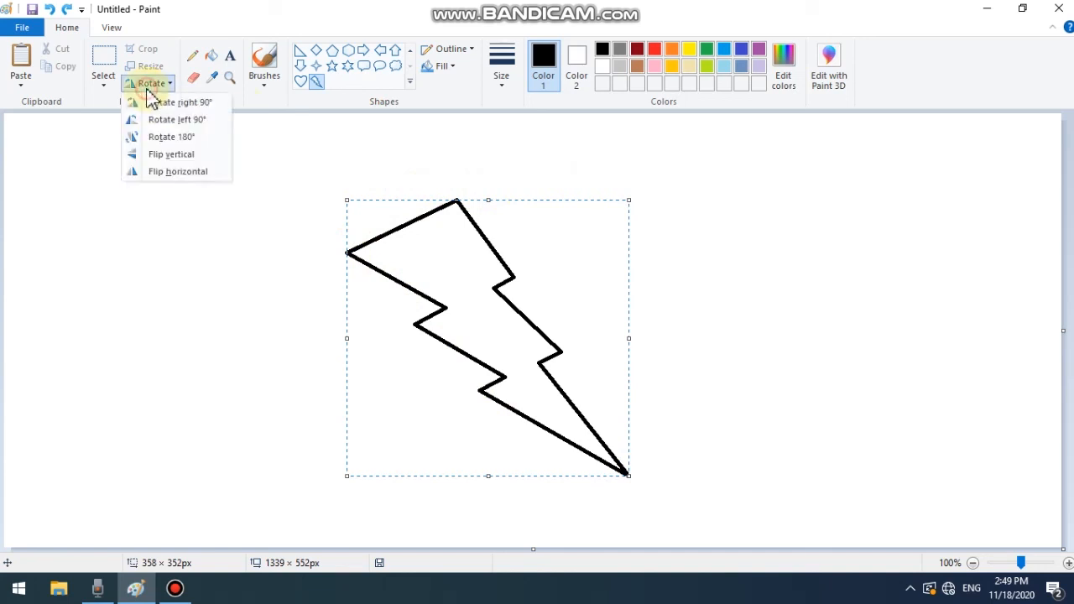
{"action": "left_click", "coordinate": [165, 137]}
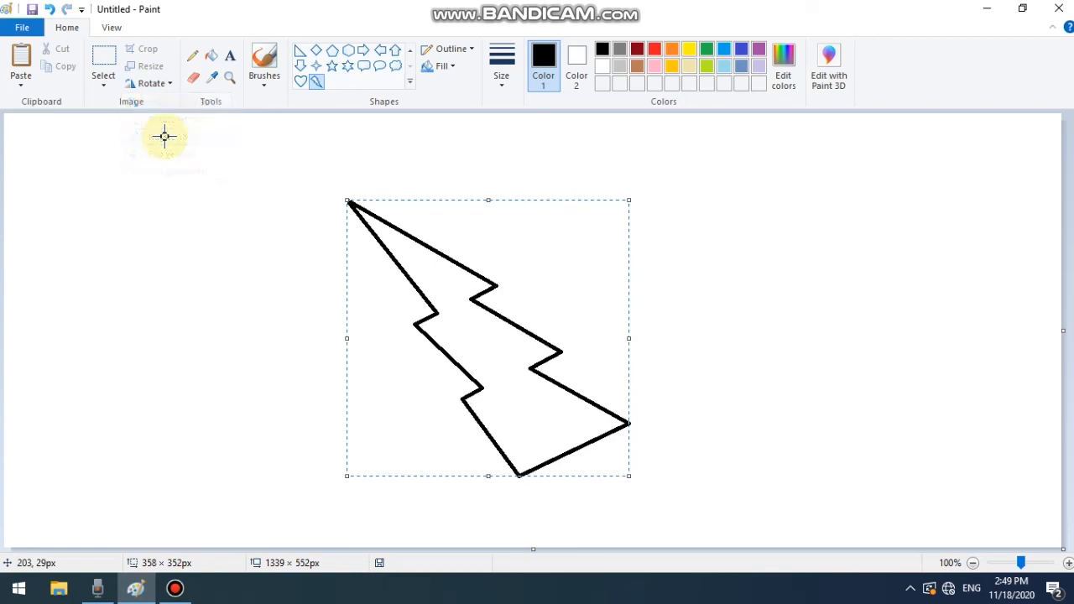
{"action": "left_click", "coordinate": [158, 87]}
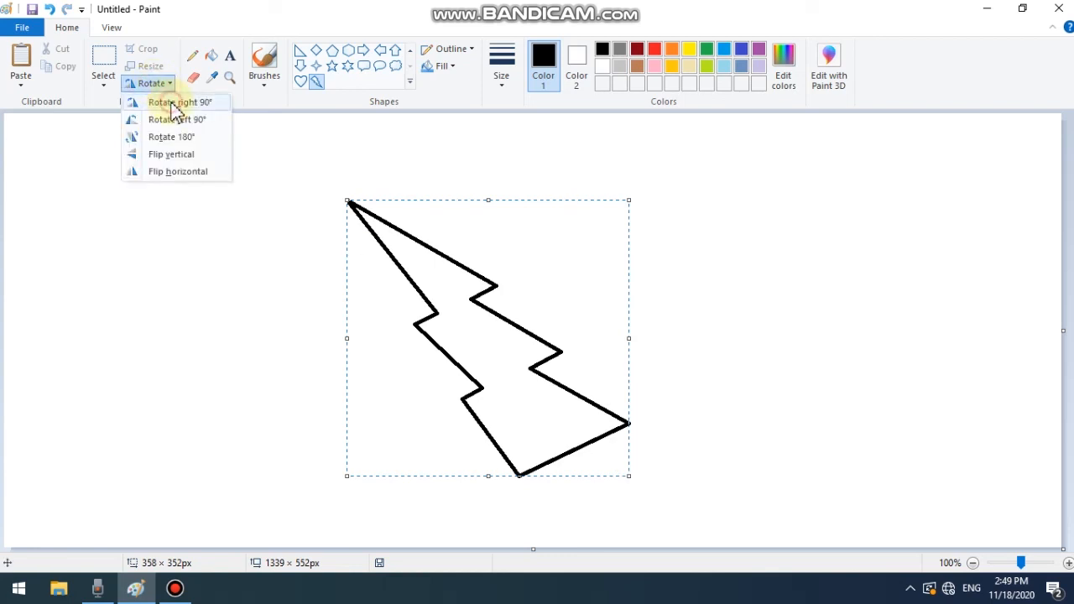
{"action": "left_click", "coordinate": [172, 106]}
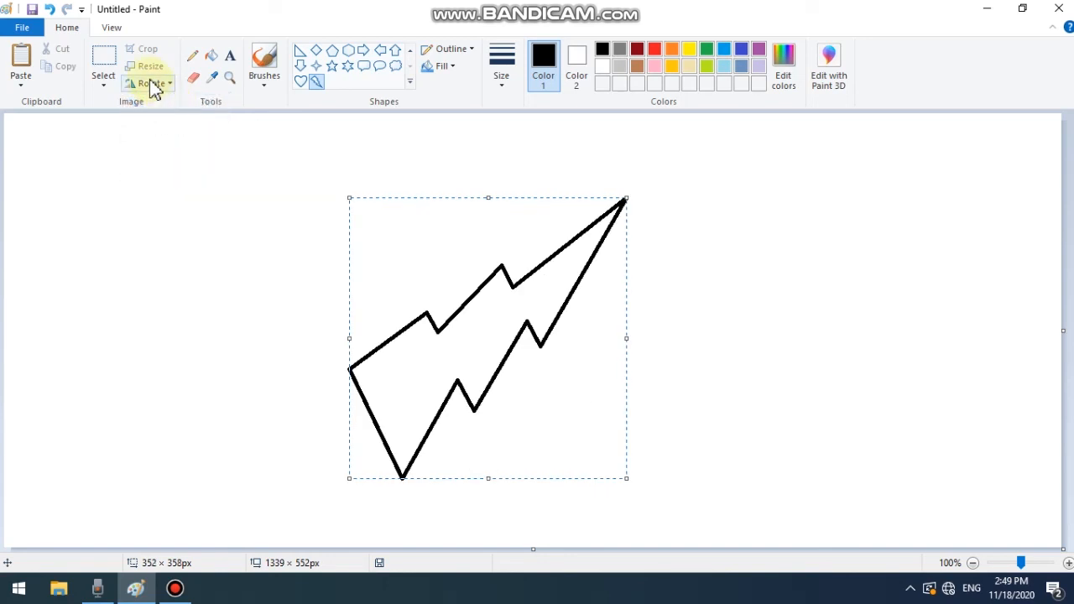
{"action": "left_click", "coordinate": [154, 87]}
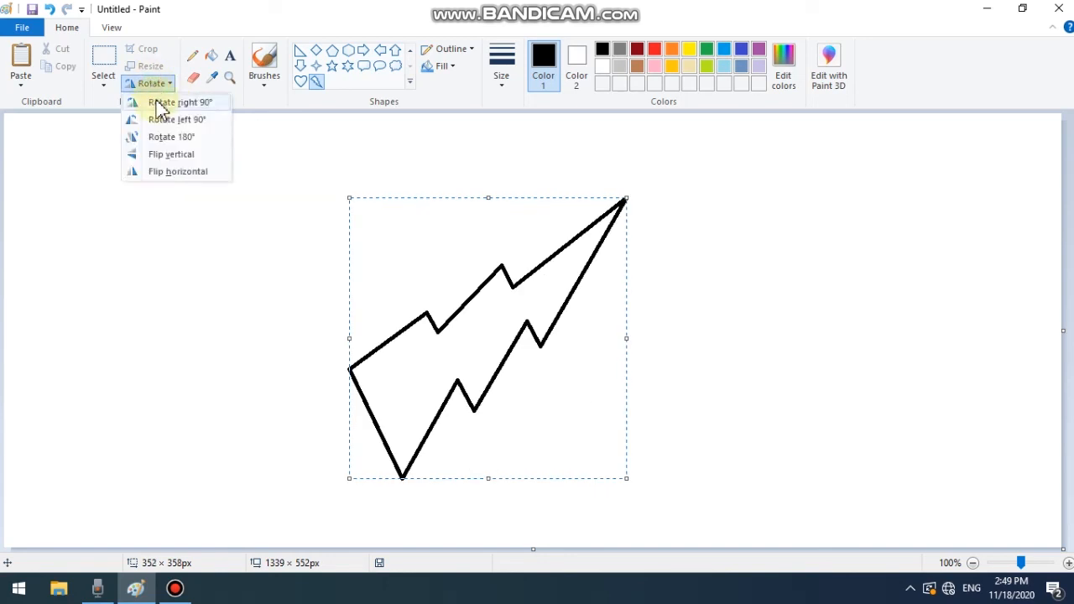
{"action": "left_click", "coordinate": [160, 107]}
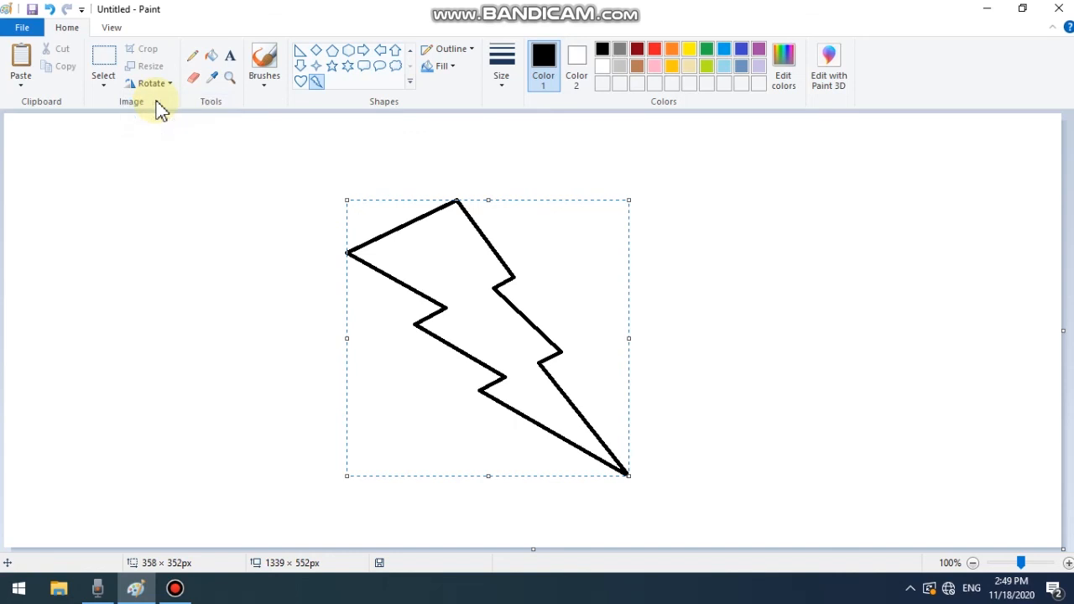
{"action": "left_click", "coordinate": [245, 183]}
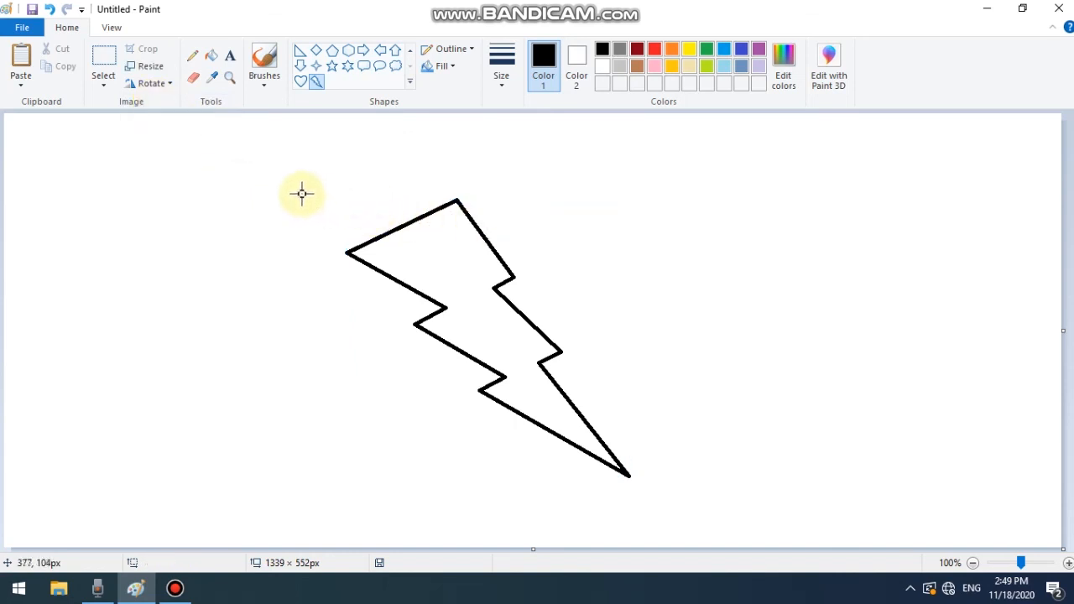
- Select the lightning bolt with an area of about 425 × 397 px, and rotate the whole picture right by 90° without that selection
{"action": "left_click", "coordinate": [110, 68]}
{"action": "left_click", "coordinate": [111, 74]}
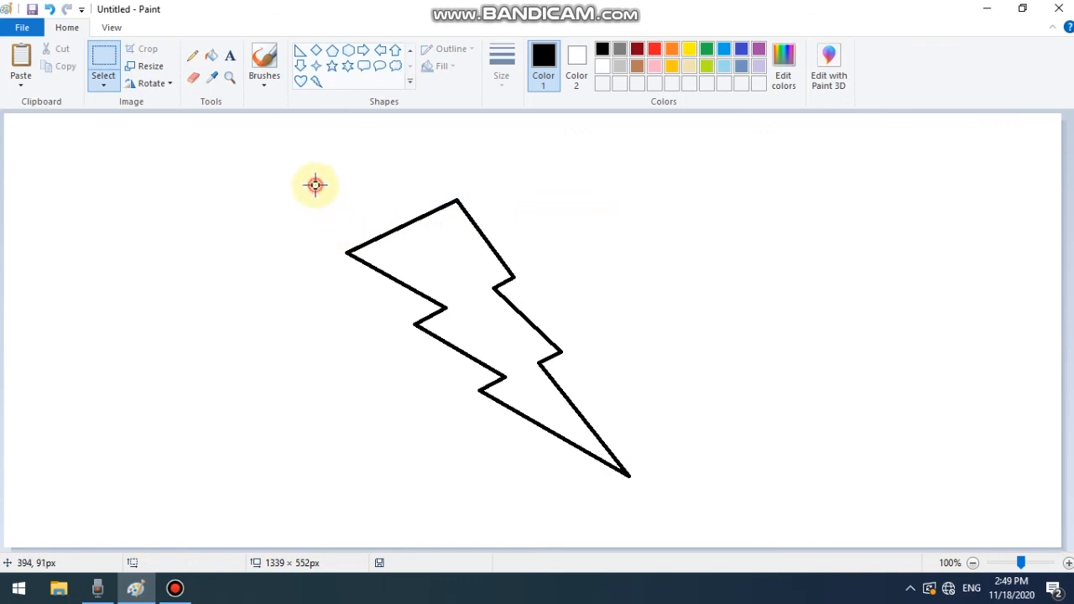
{"action": "left_click_drag", "start_coordinate": [315, 185], "coordinate": [651, 496]}
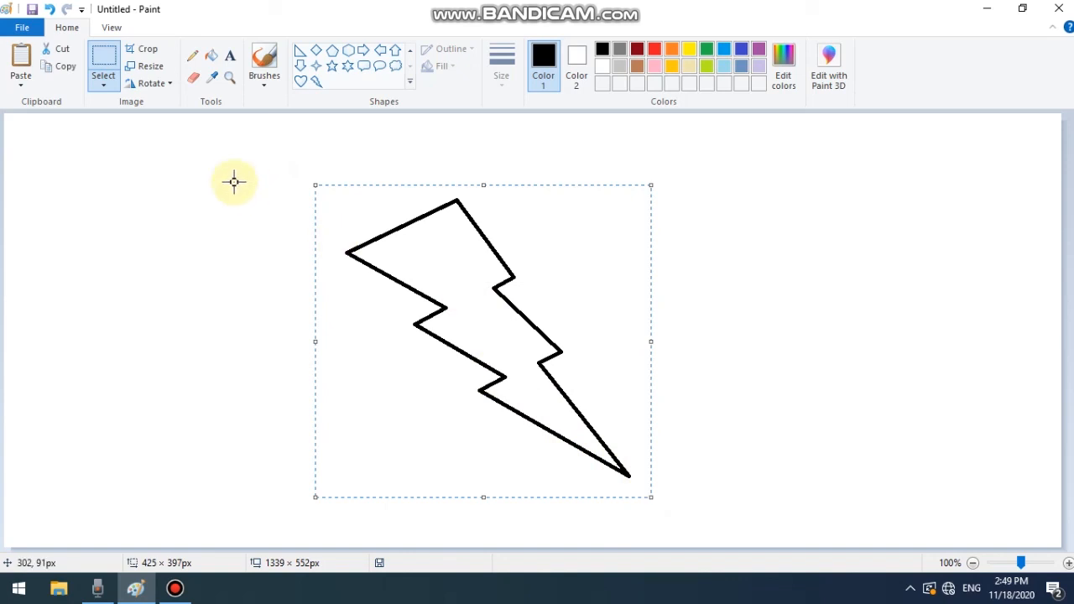
{"action": "left_click", "coordinate": [153, 84]}
{"action": "left_click", "coordinate": [159, 101]}
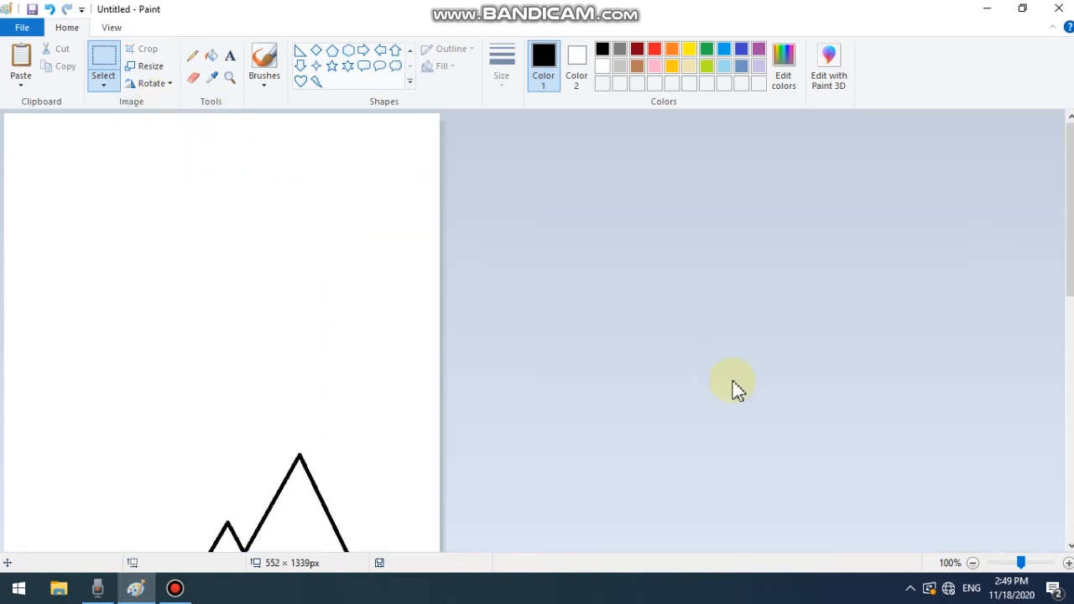
- With nothing selected, rotate the whole picture right by 90° and by a further 180°
{"action": "left_click", "coordinate": [972, 563]}
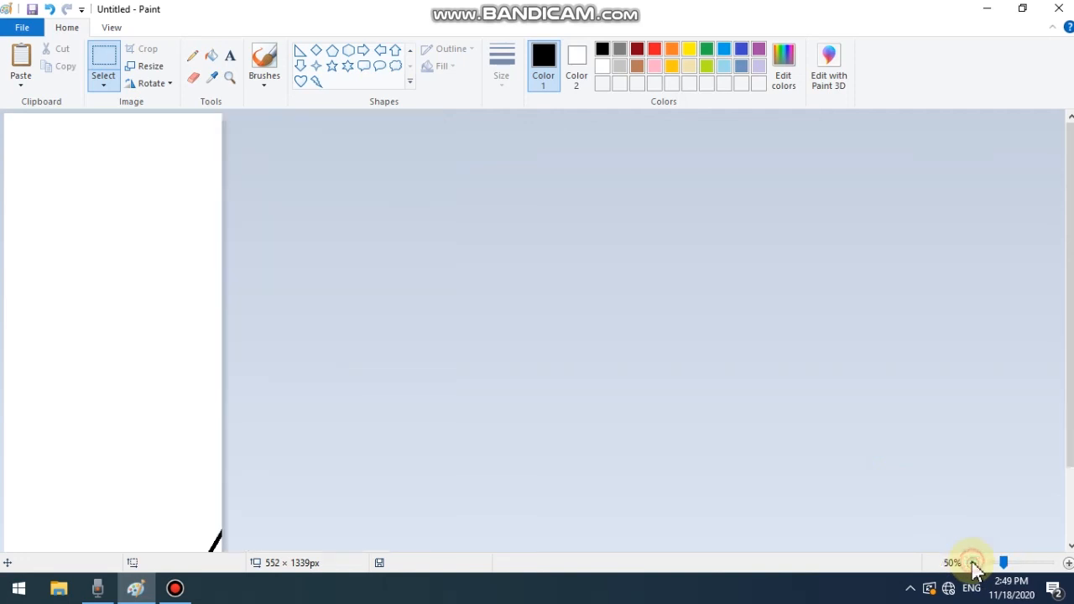
{"action": "left_click", "coordinate": [972, 563]}
{"action": "left_click", "coordinate": [972, 563]}
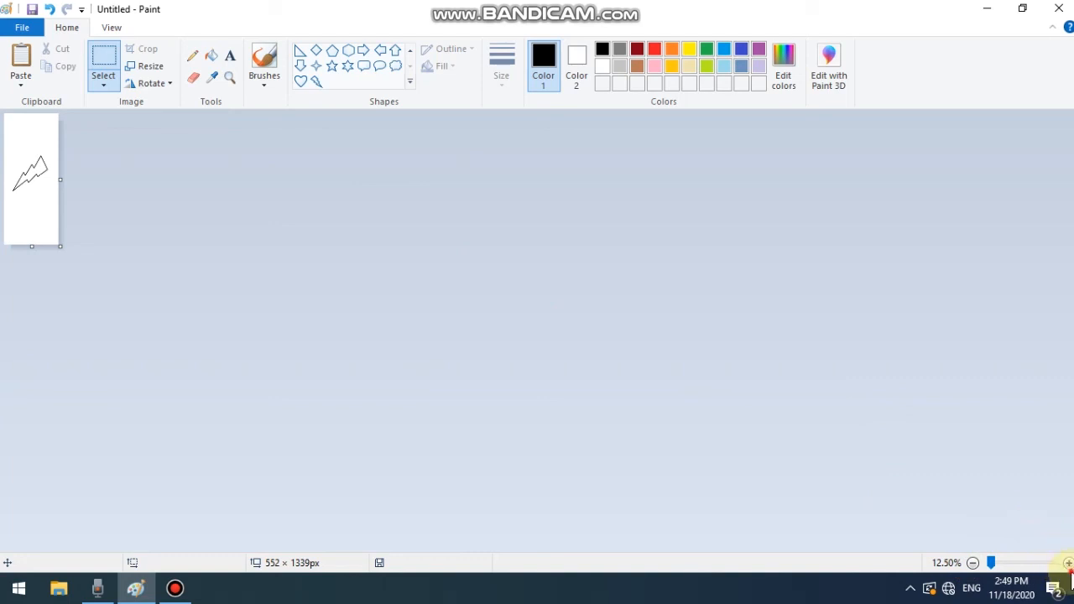
{"action": "left_click", "coordinate": [1068, 563]}
{"action": "left_click", "coordinate": [1068, 563]}
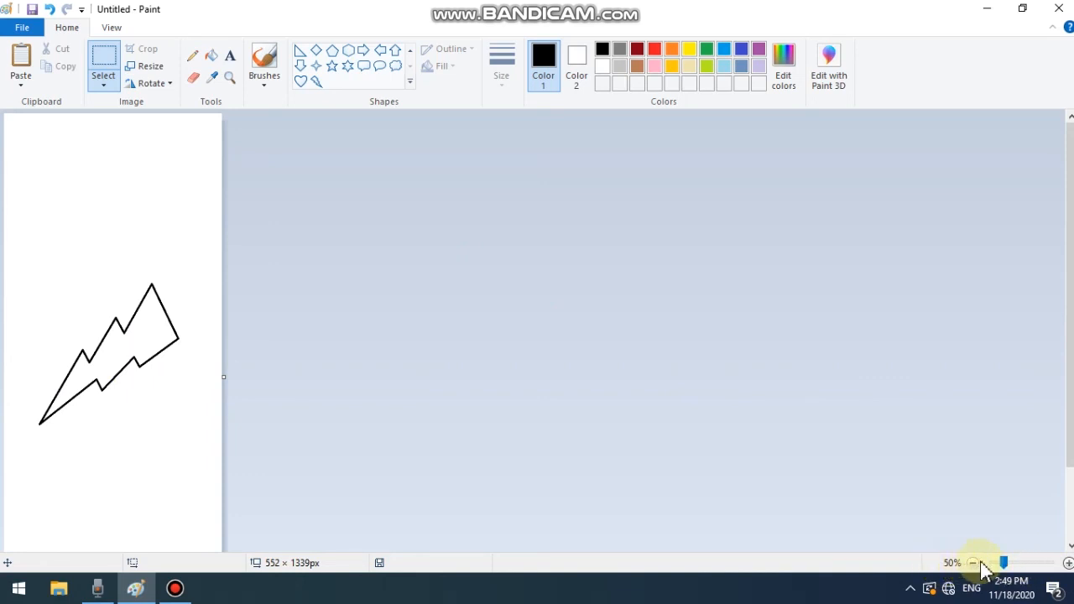
{"action": "left_click", "coordinate": [979, 563]}
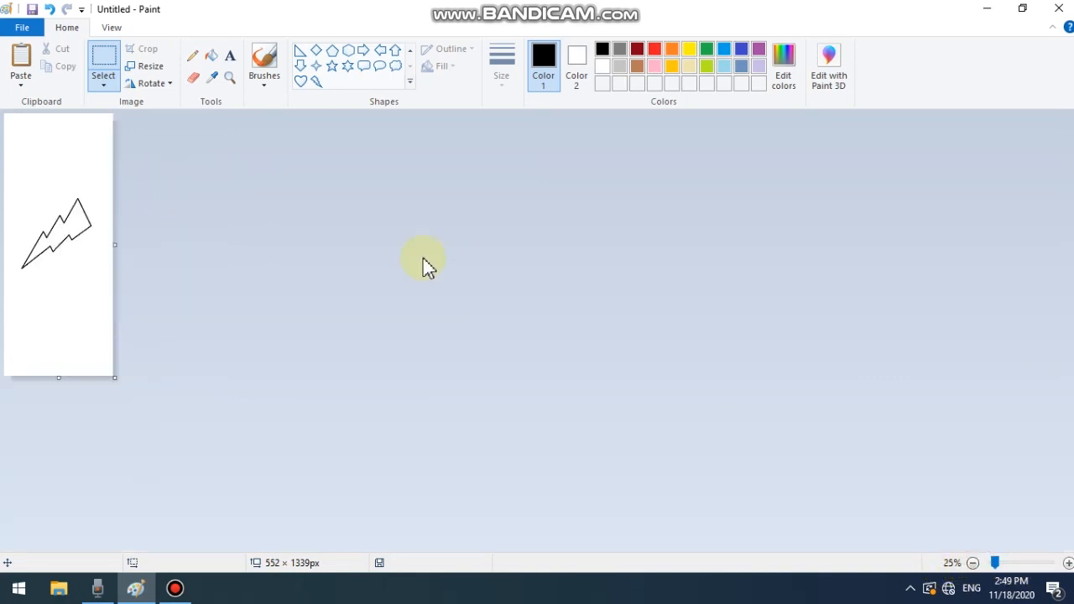
{"action": "left_click", "coordinate": [149, 84]}
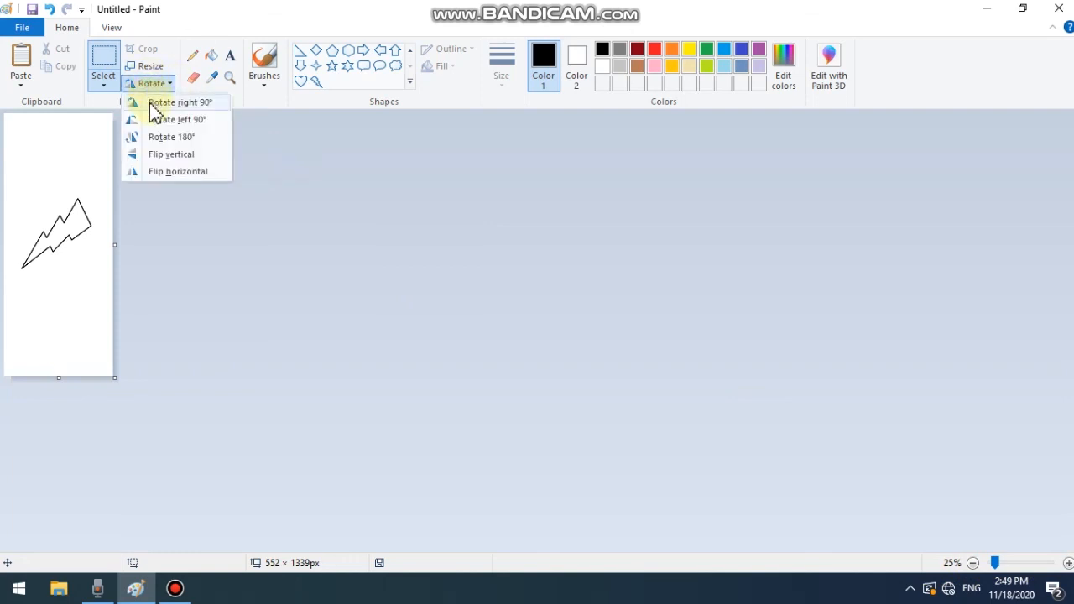
{"action": "left_click", "coordinate": [153, 103]}
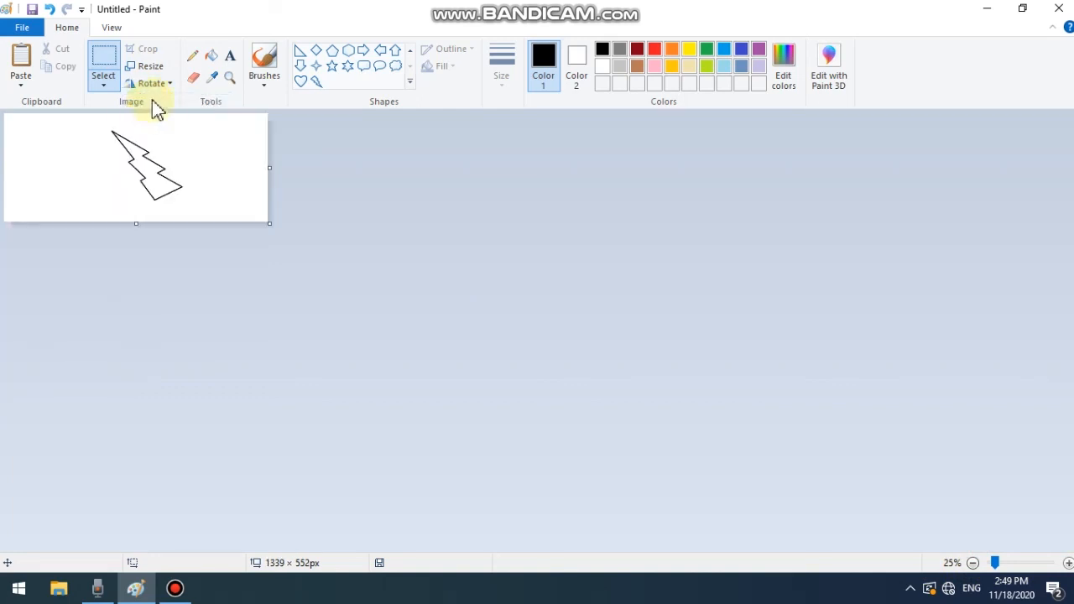
{"action": "left_click", "coordinate": [154, 85]}
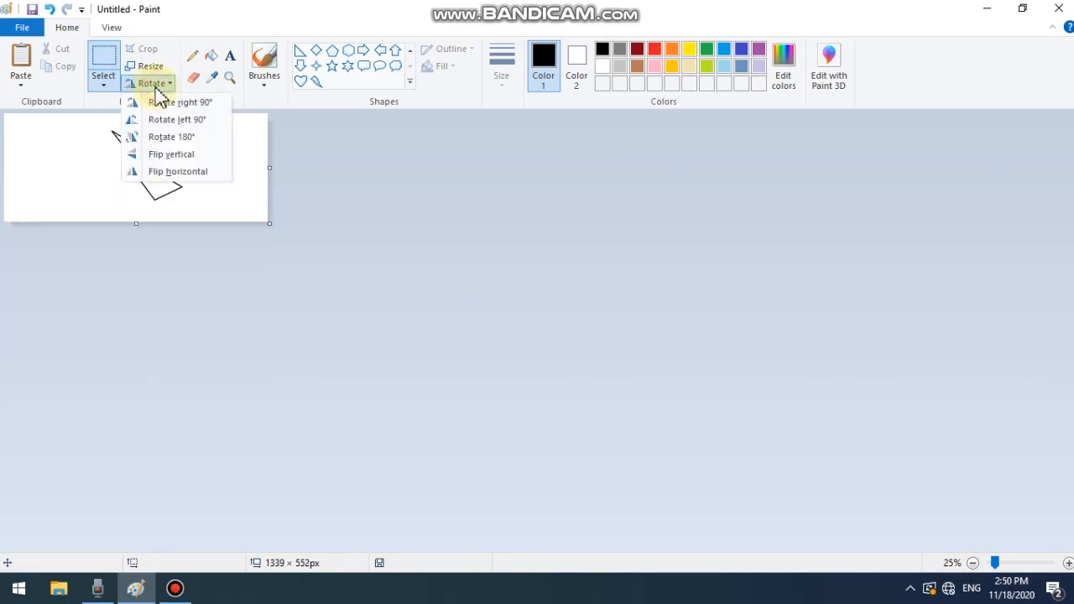
{"action": "left_click", "coordinate": [165, 139]}
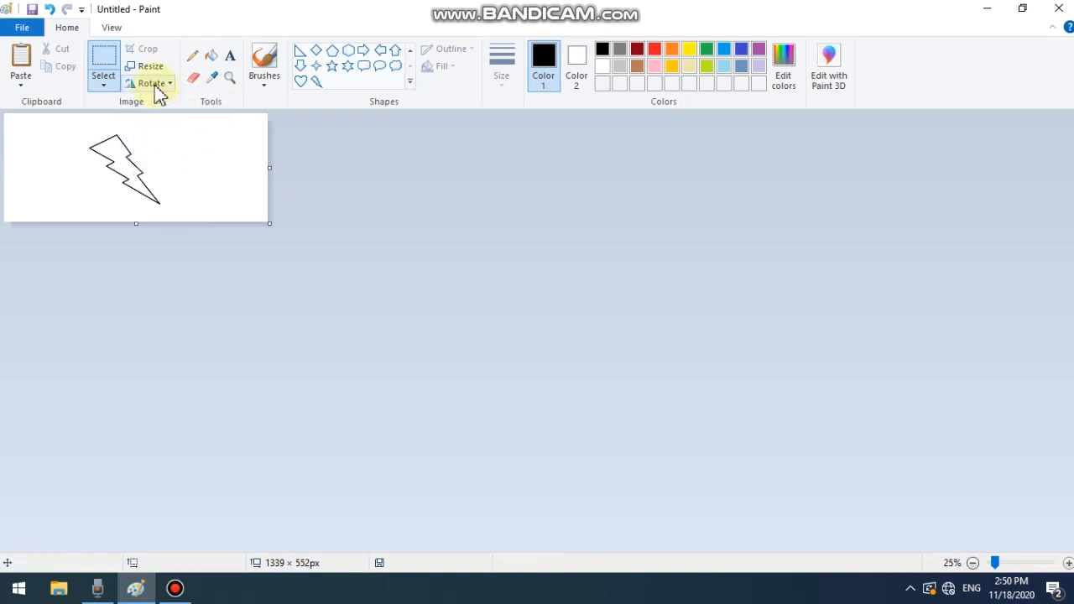
- Rotate the whole picture right by 90° twice in a row
{"action": "left_click", "coordinate": [156, 86]}
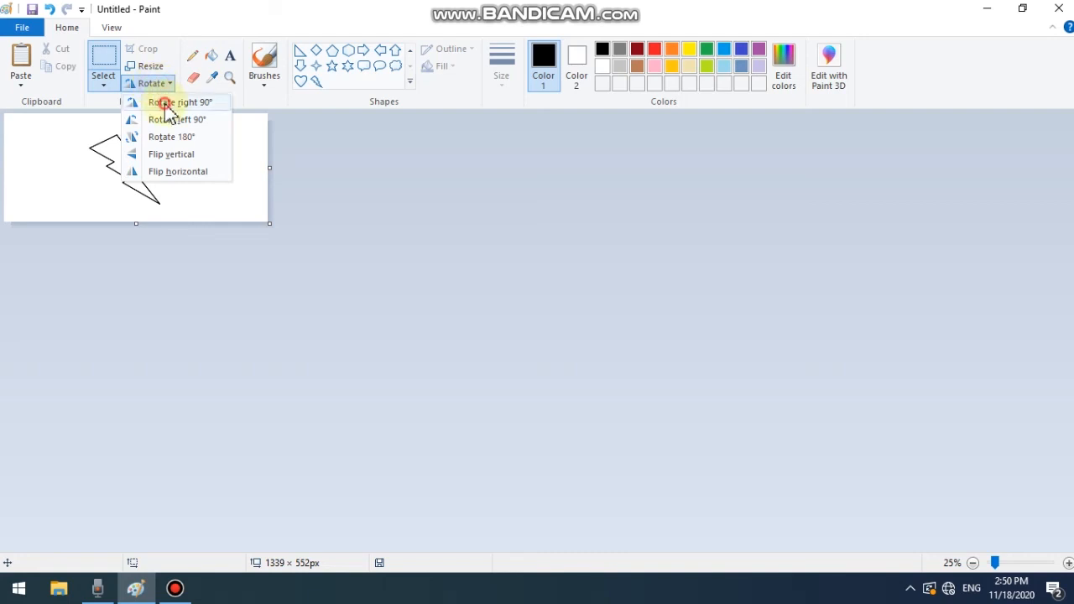
{"action": "left_click", "coordinate": [164, 104]}
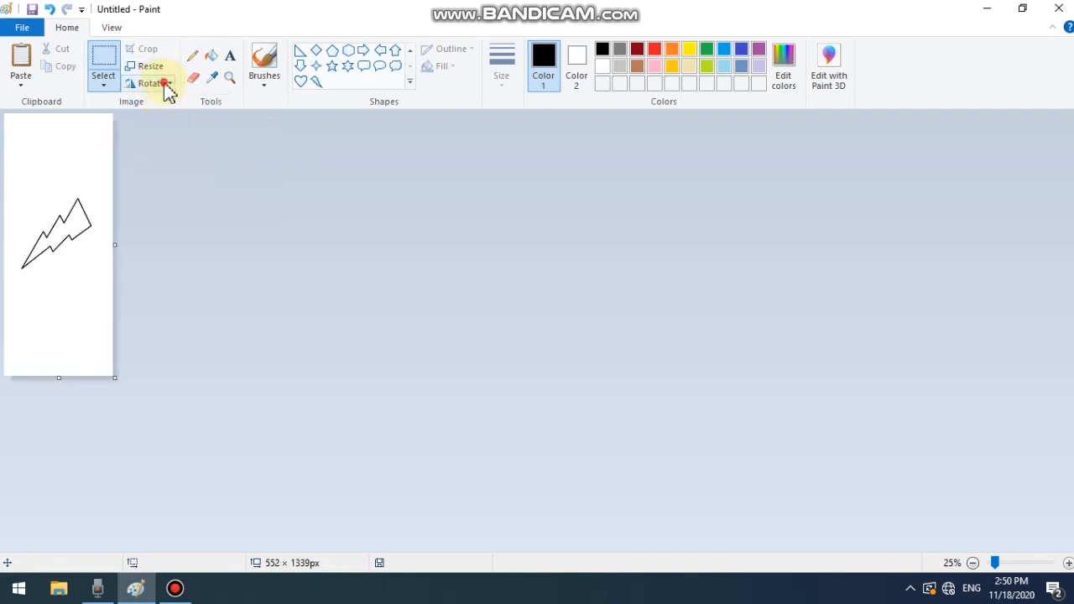
{"action": "left_click", "coordinate": [166, 87]}
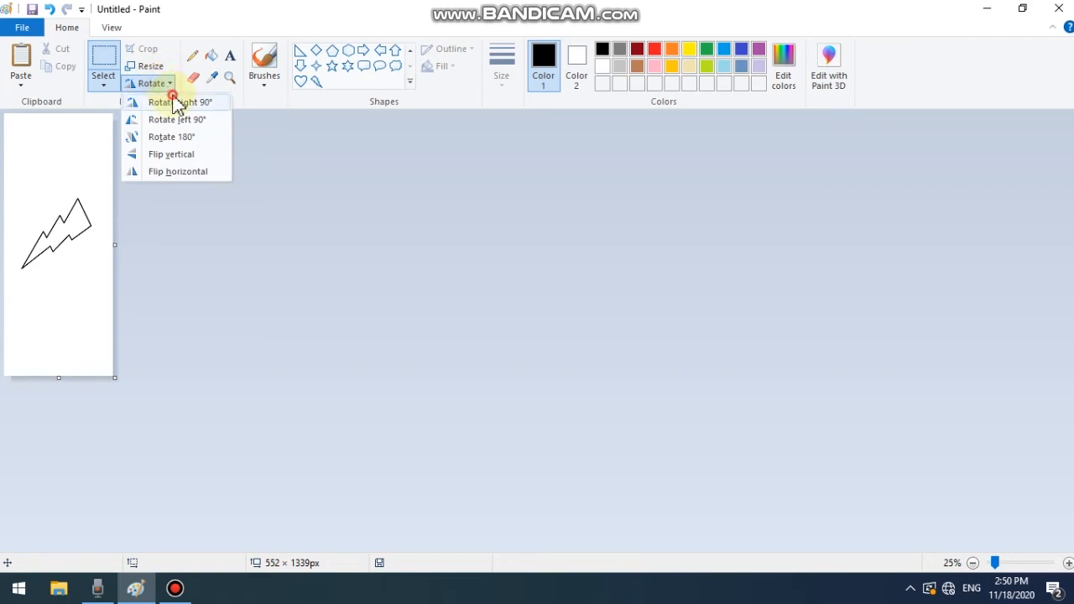
{"action": "left_click", "coordinate": [176, 102]}
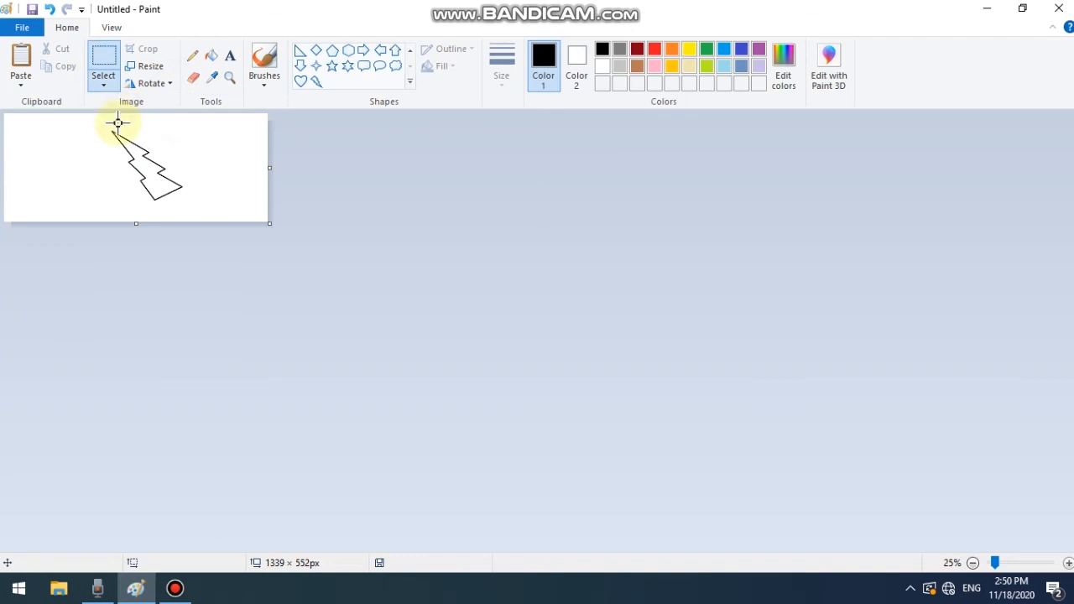
- Select only the lightning bolt with an area of about 445 × 413 px and rotate it right by 90°
{"action": "mouse_move", "coordinate": [104, 126]}
{"action": "left_mouse_down"}
{"action": "mouse_move", "coordinate": [160, 153]}
{"action": "mouse_move", "coordinate": [192, 208]}
{"action": "left_mouse_up"}
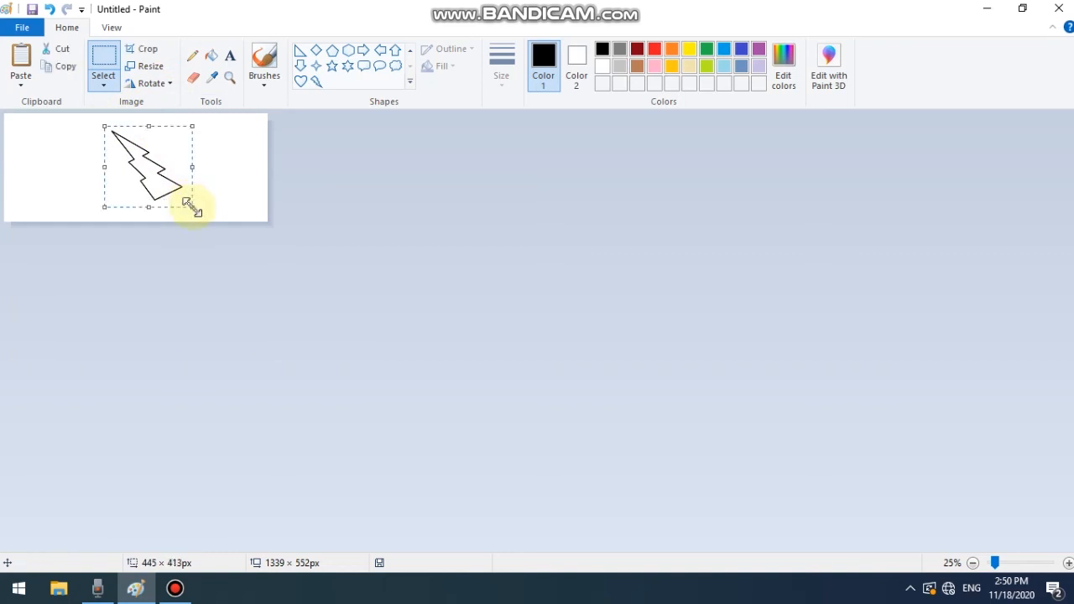
{"action": "left_click", "coordinate": [161, 88]}
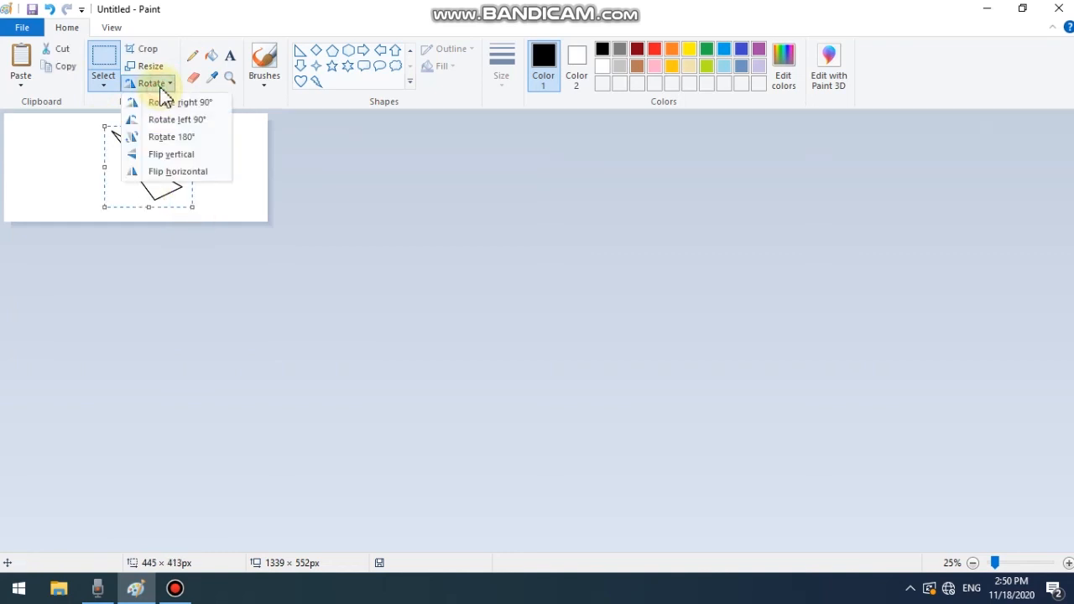
{"action": "left_click", "coordinate": [169, 102]}
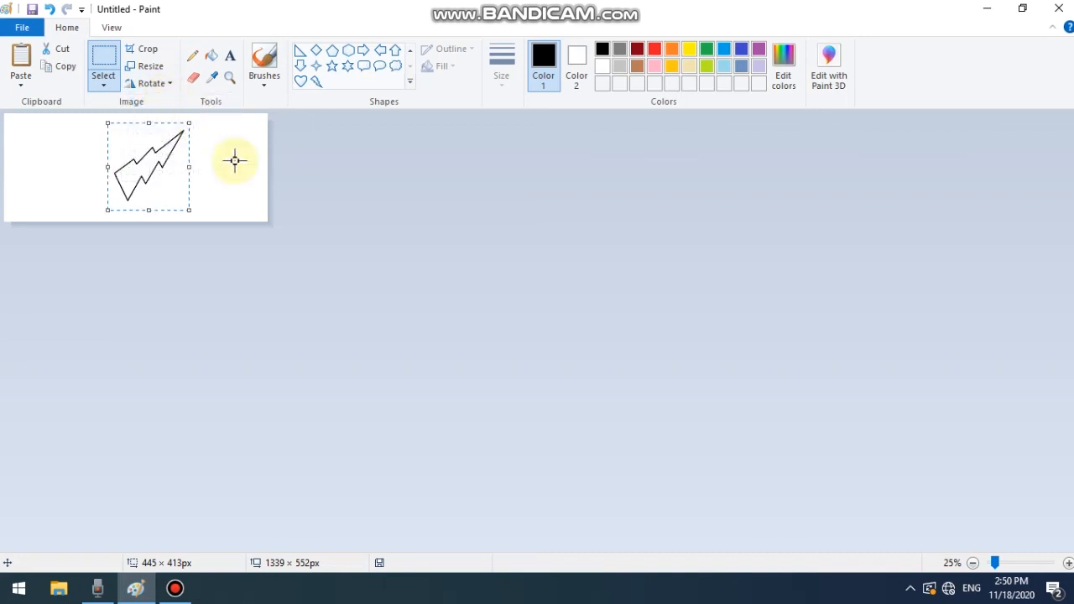
{"action": "left_click", "coordinate": [1067, 564]}
{"action": "left_click", "coordinate": [1068, 563]}
{"action": "left_click", "coordinate": [1067, 563]}
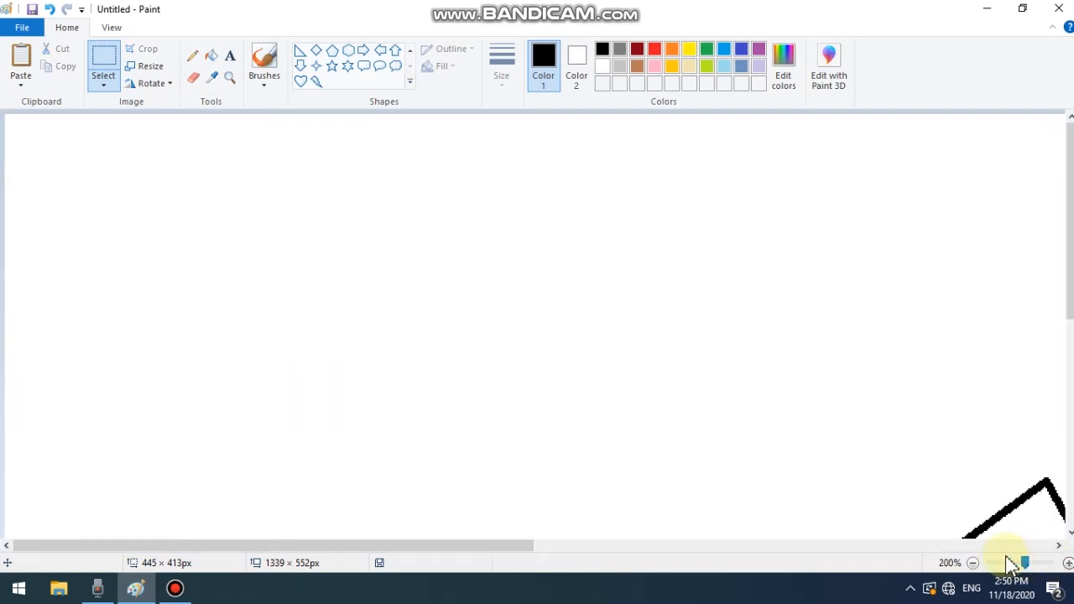
{"action": "left_click", "coordinate": [976, 563]}
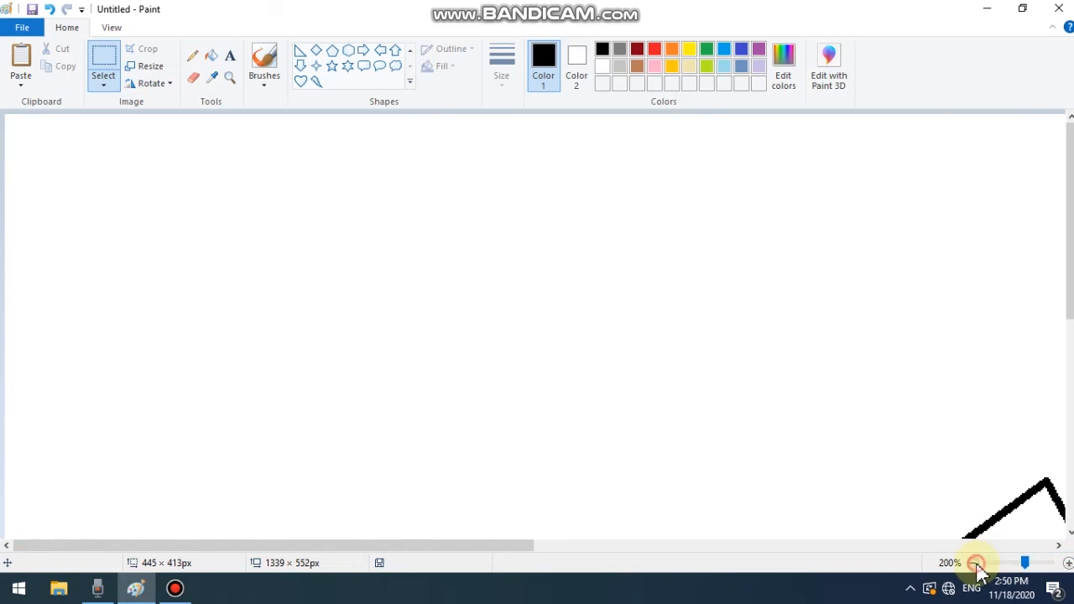